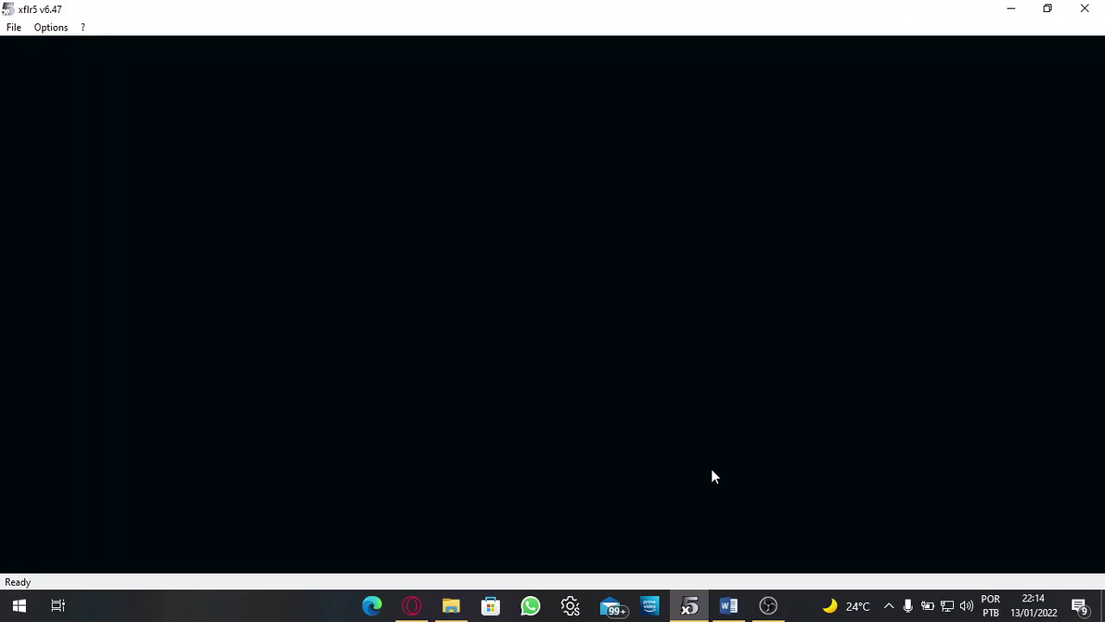
Step: Open the UIUC airfoil coordinates database from its link in the Tutorial XFLR5 Word document and browse the airfoil list
click(729, 605)
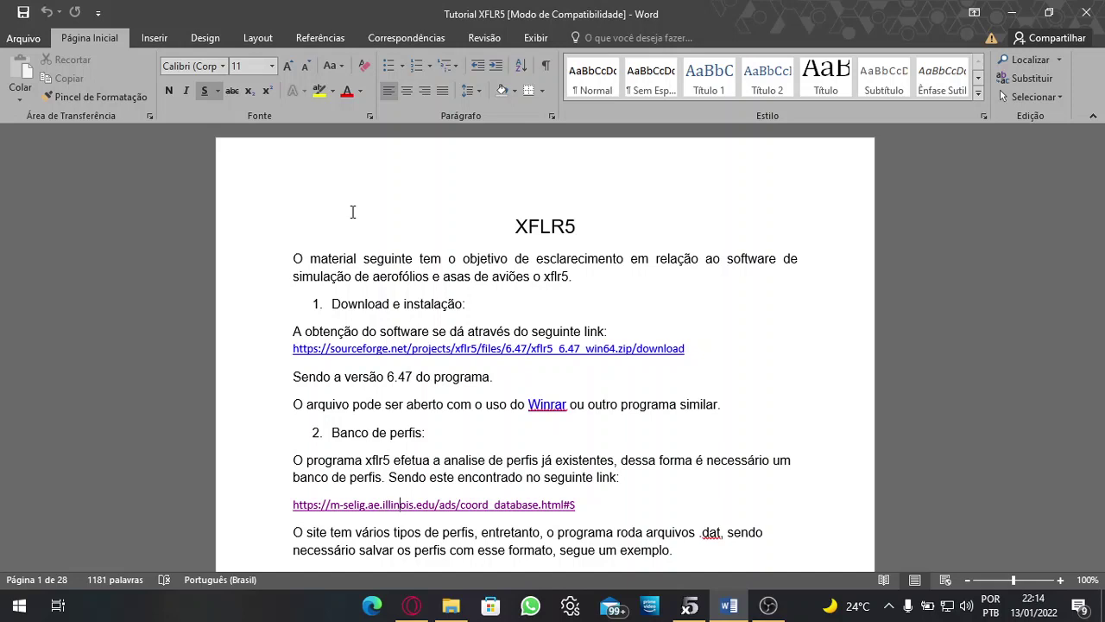
ctrl+click(429, 512)
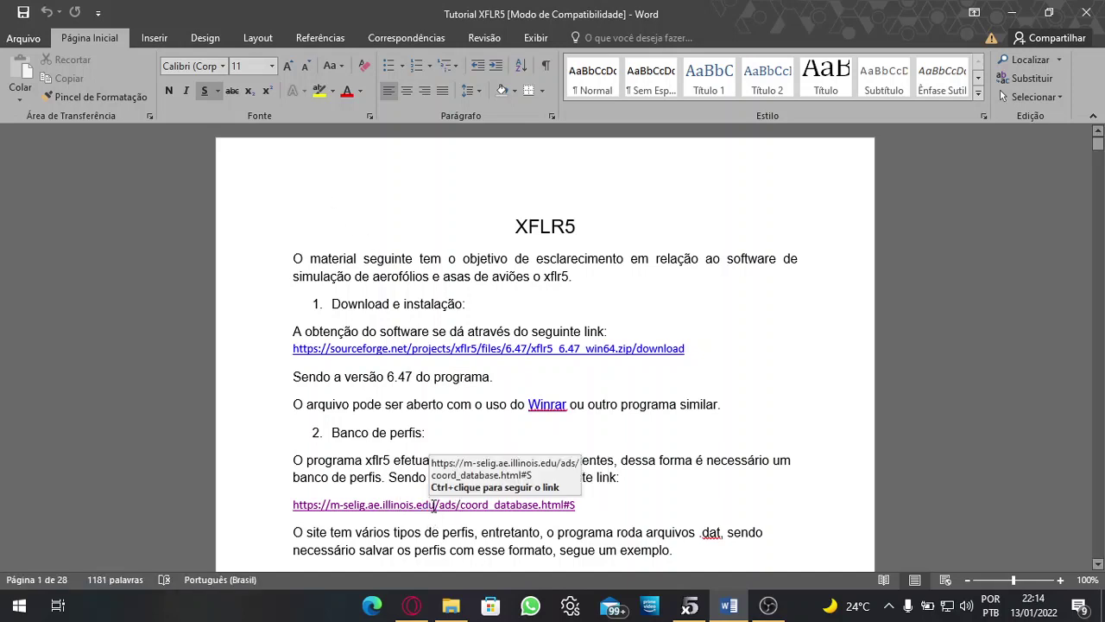
mouse_move(422, 599)
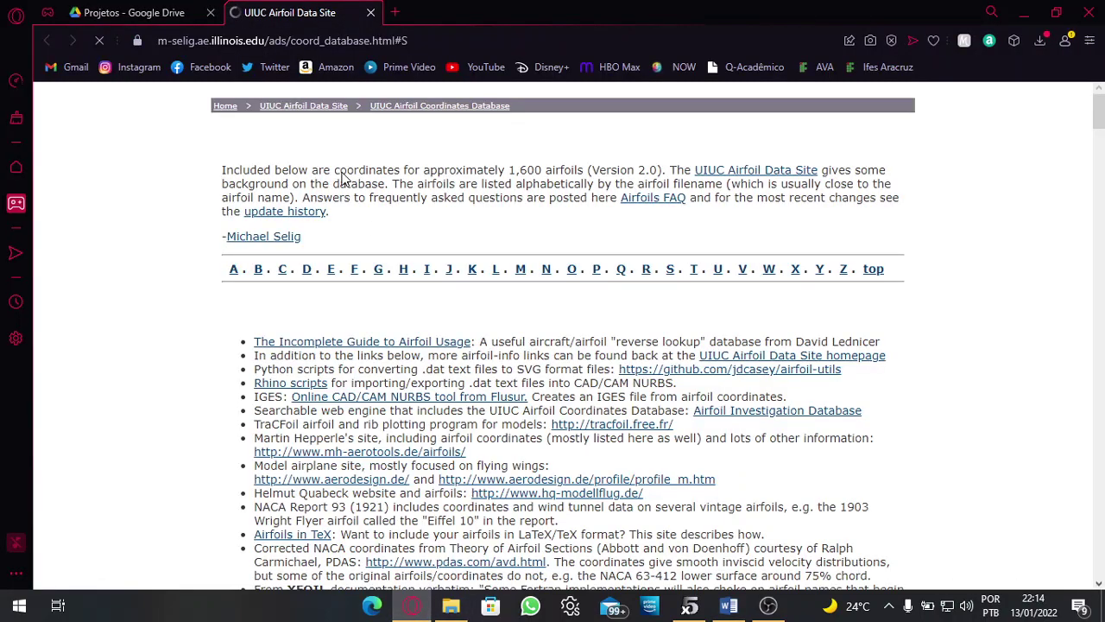
scroll(167, 351, up, 10)
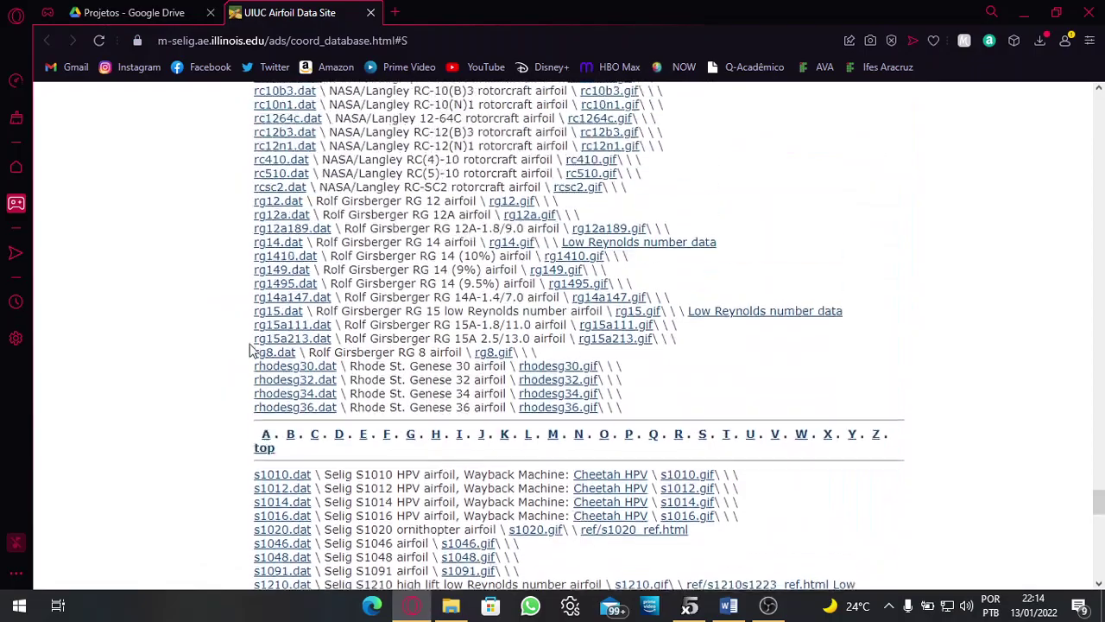
scroll(250, 349, up, 15)
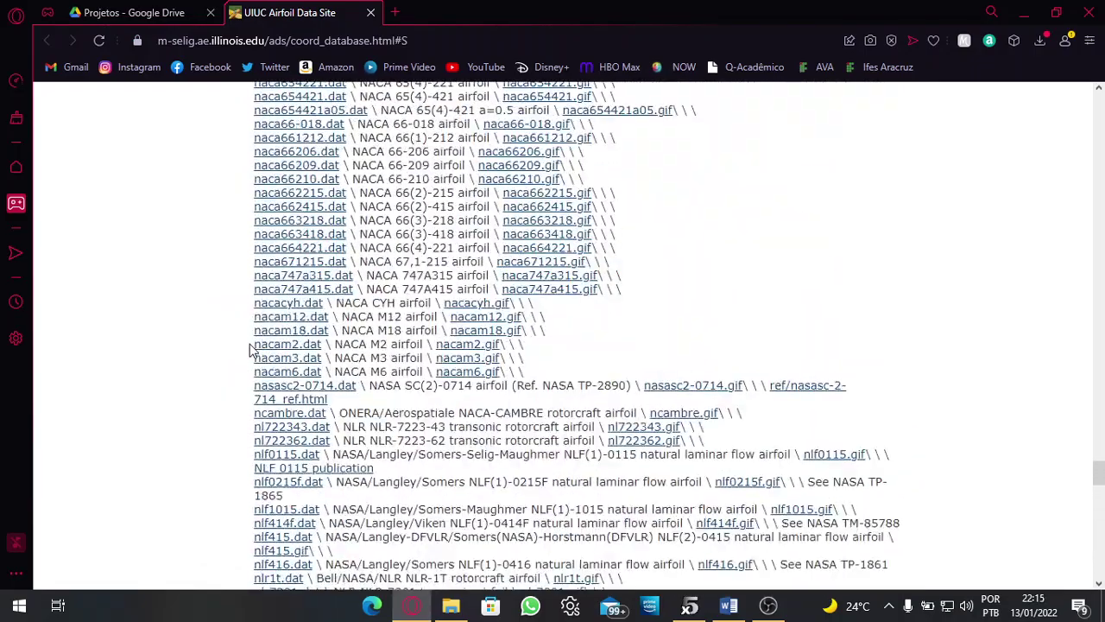
scroll(250, 350, up, 20)
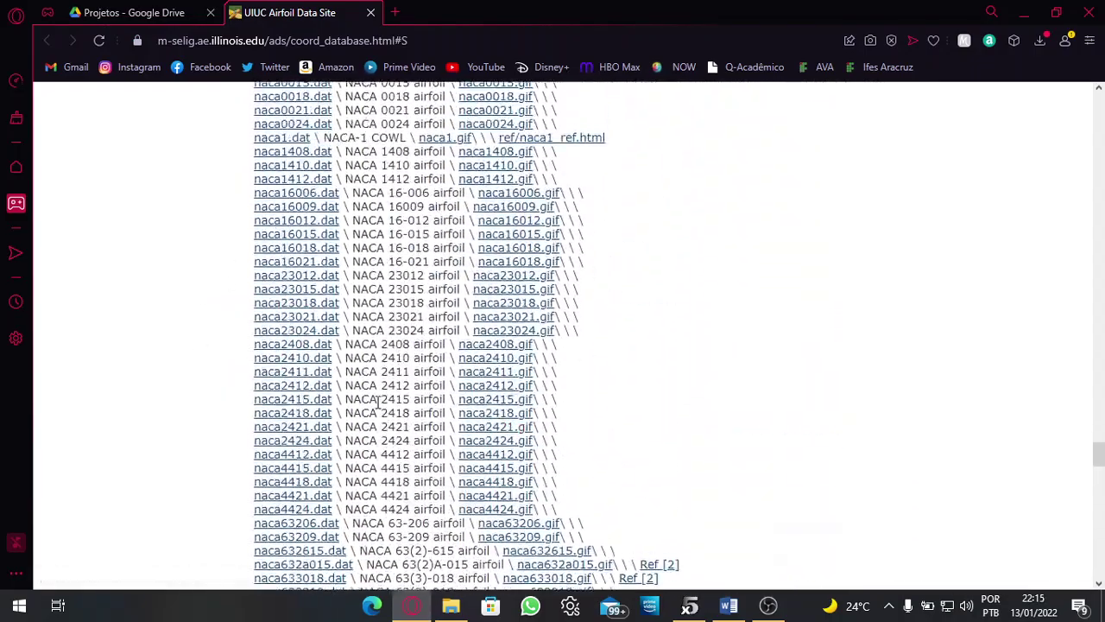
scroll(594, 427, up, 20)
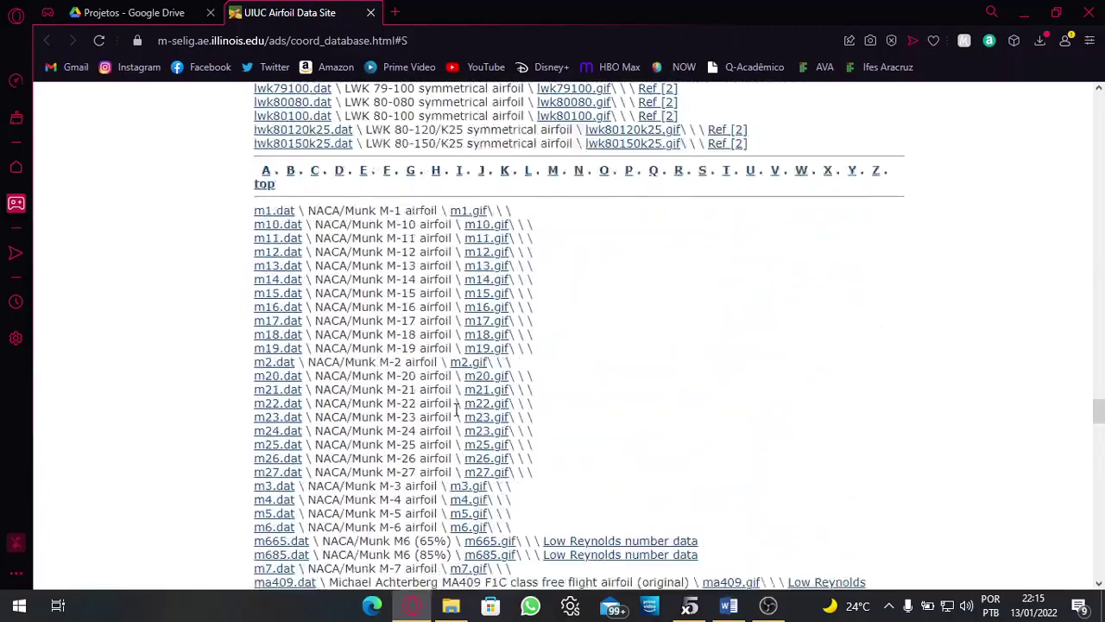
scroll(455, 406, down, 8)
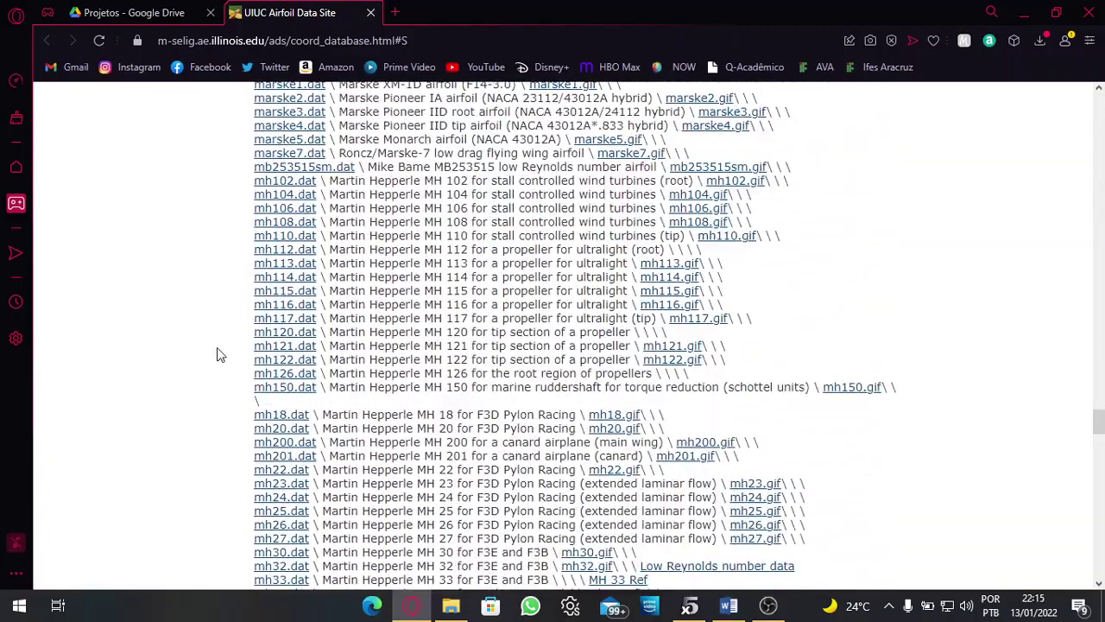
Step: Search the airfoil database page for "high lift" and advance through the matches to the ch10sm airfoil entry
key(ctrl+f)
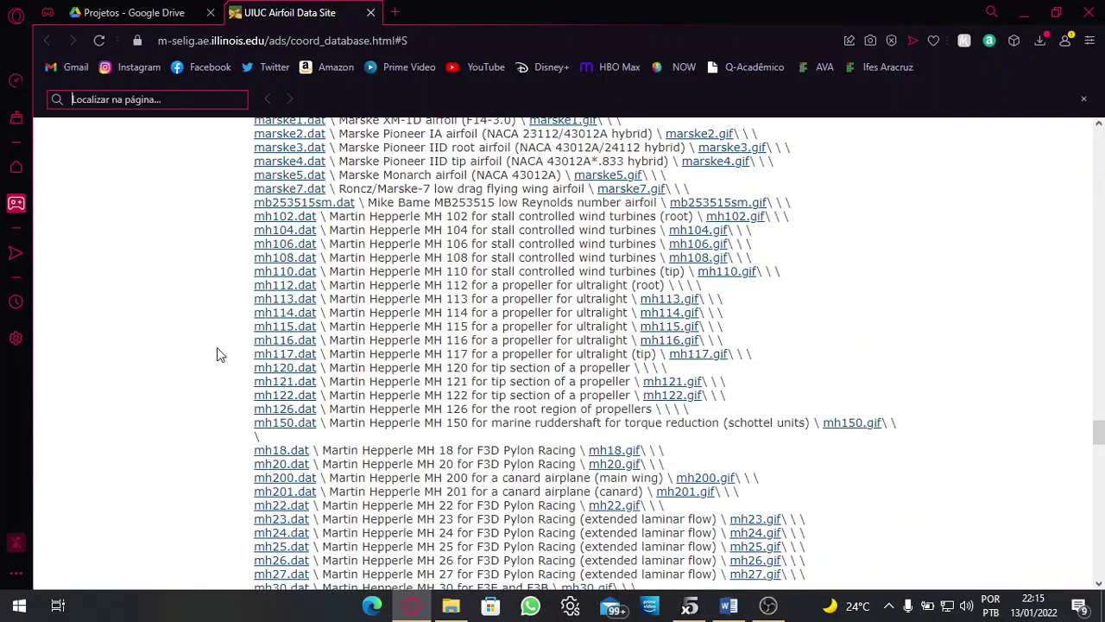
text(hgi)
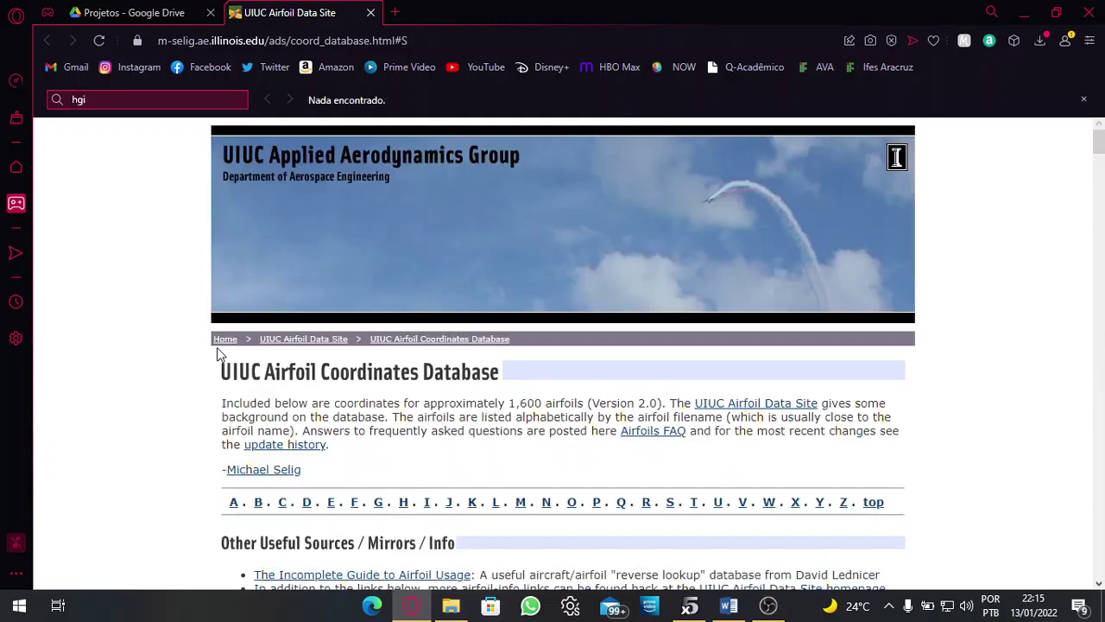
key(BackSpace)
key(BackSpace)
key(BackSpace)
text(high )
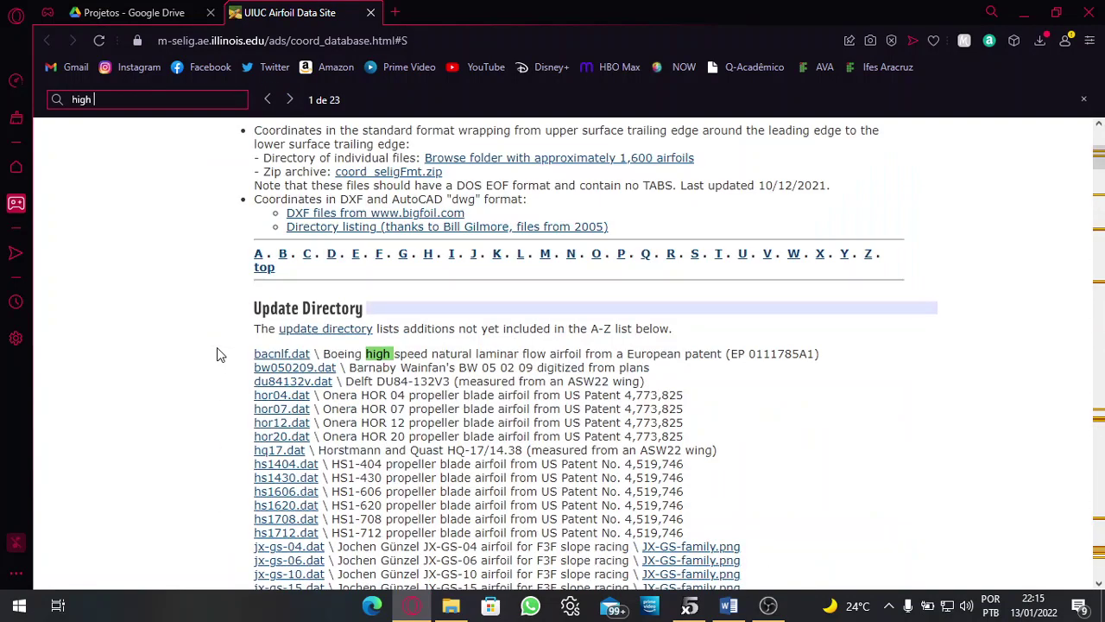
text(lifj)
key(BackSpace)
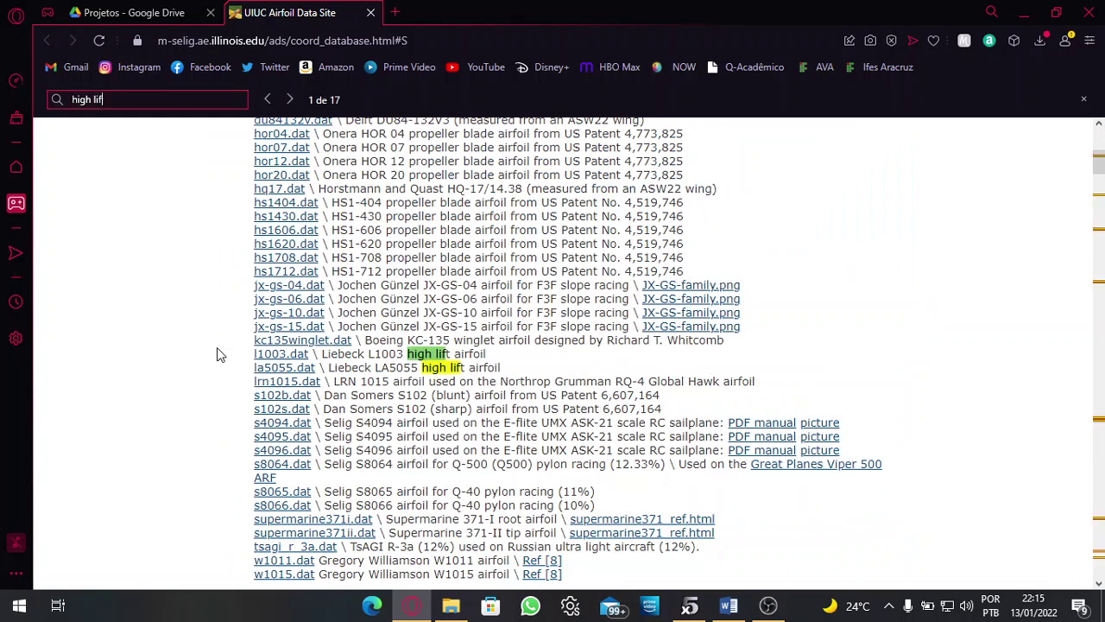
text(t)
click(290, 99)
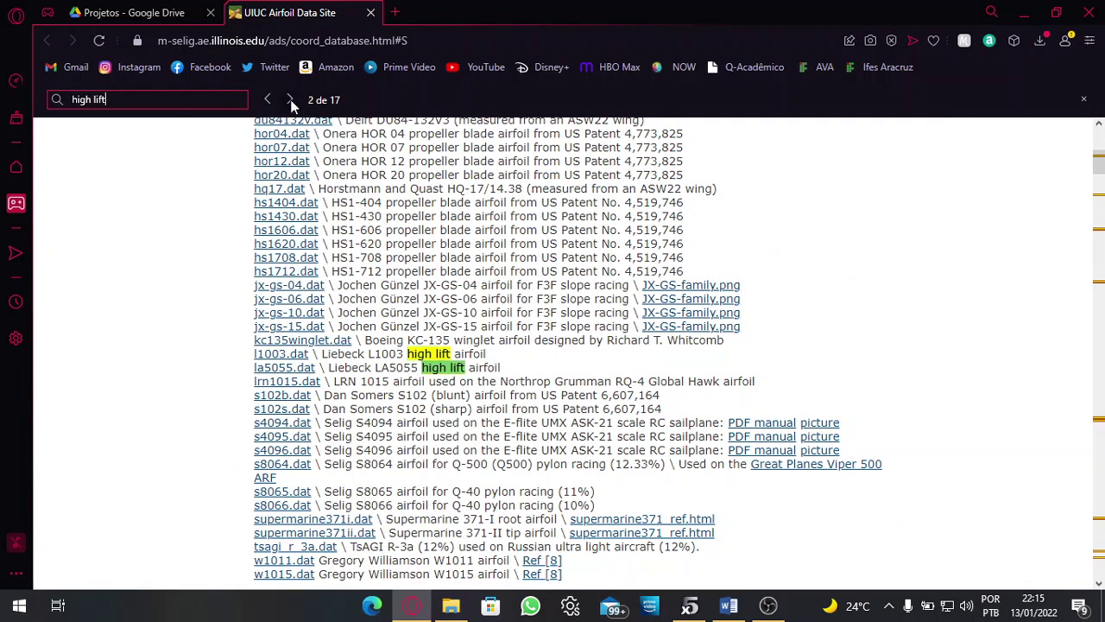
click(290, 99)
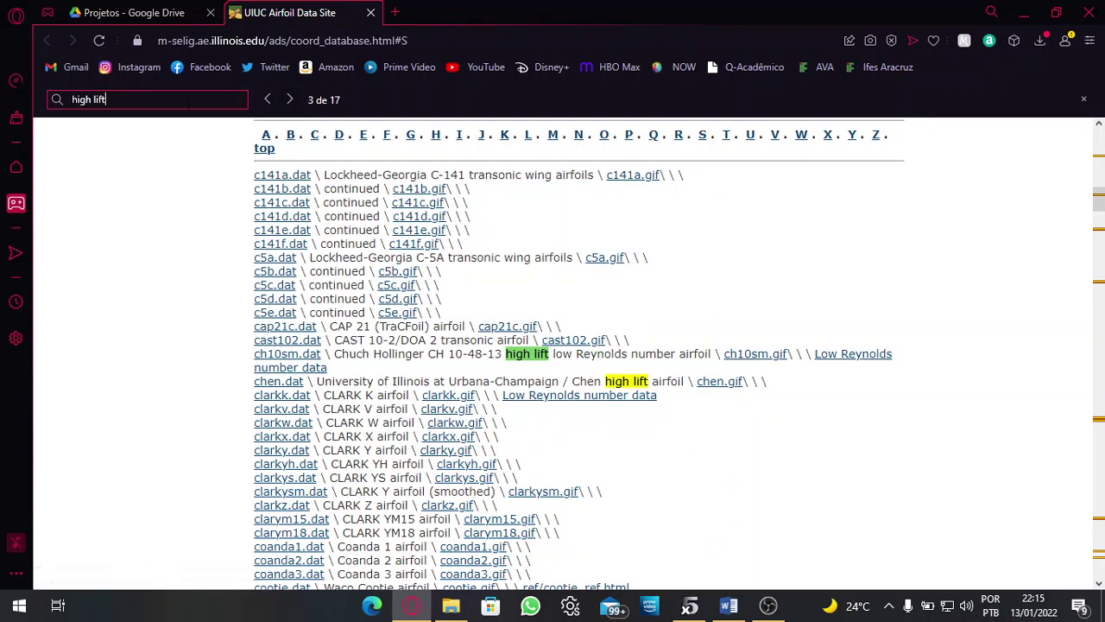
Step: Search the page for "low Reynolds number", copying the phrase from the ch10sm airfoil's description
key(ctrl+a)
click(531, 365)
drag(555, 354, 677, 358)
key(ctrl+c)
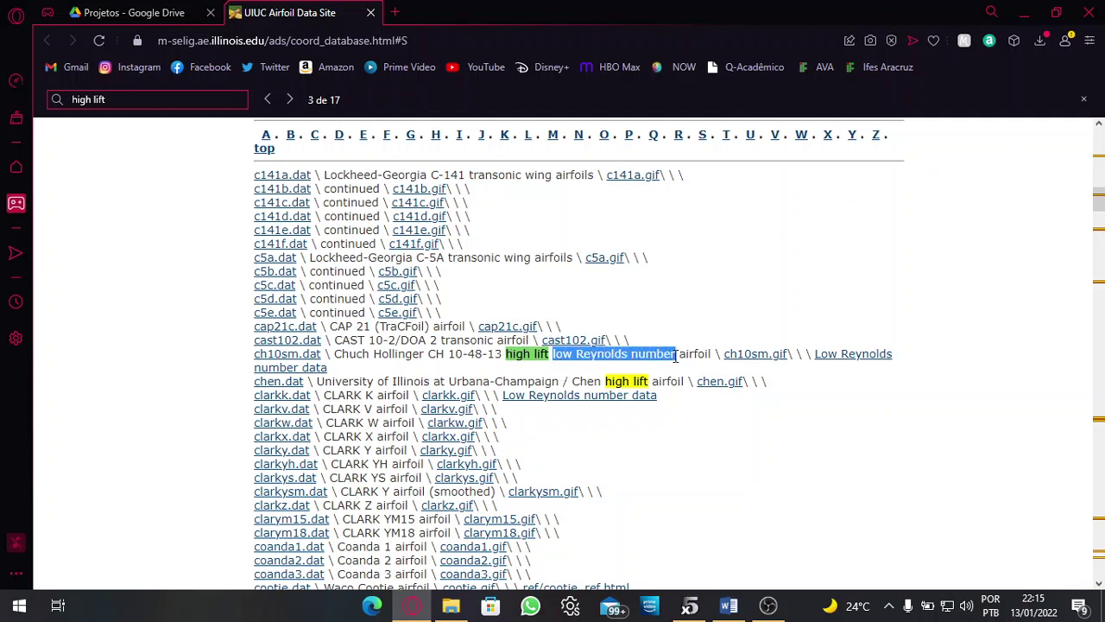
drag(93, 101, 191, 101)
key(ctrl+a)
key(ctrl+v)
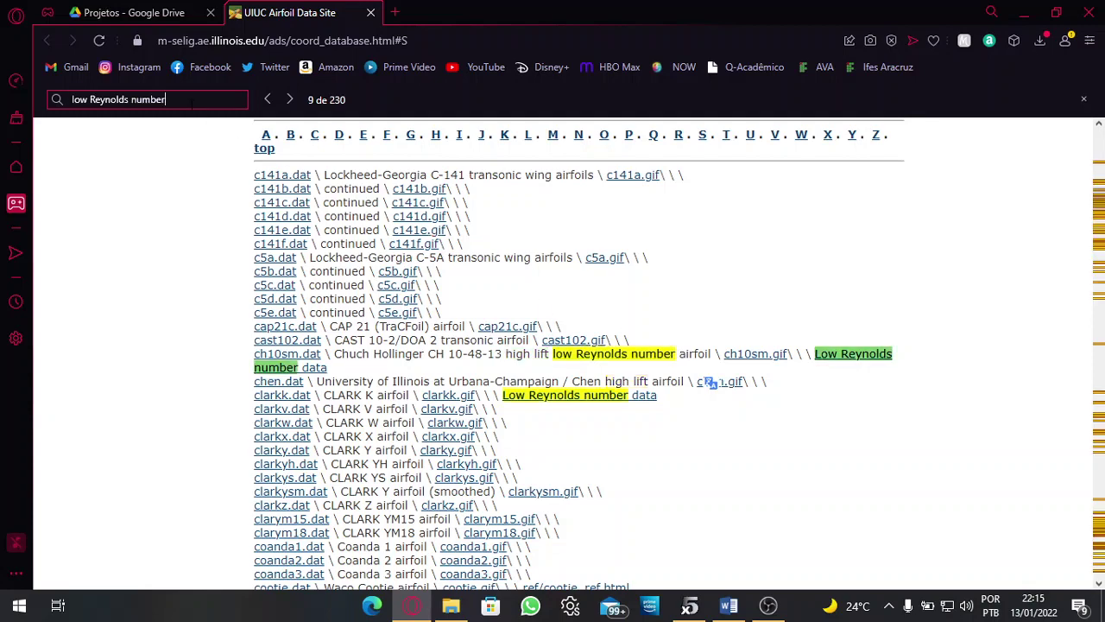
Step: Step through the neighbouring "low Reynolds number" matches, return to the one in the ch10sm entry, and close the page search
click(292, 98)
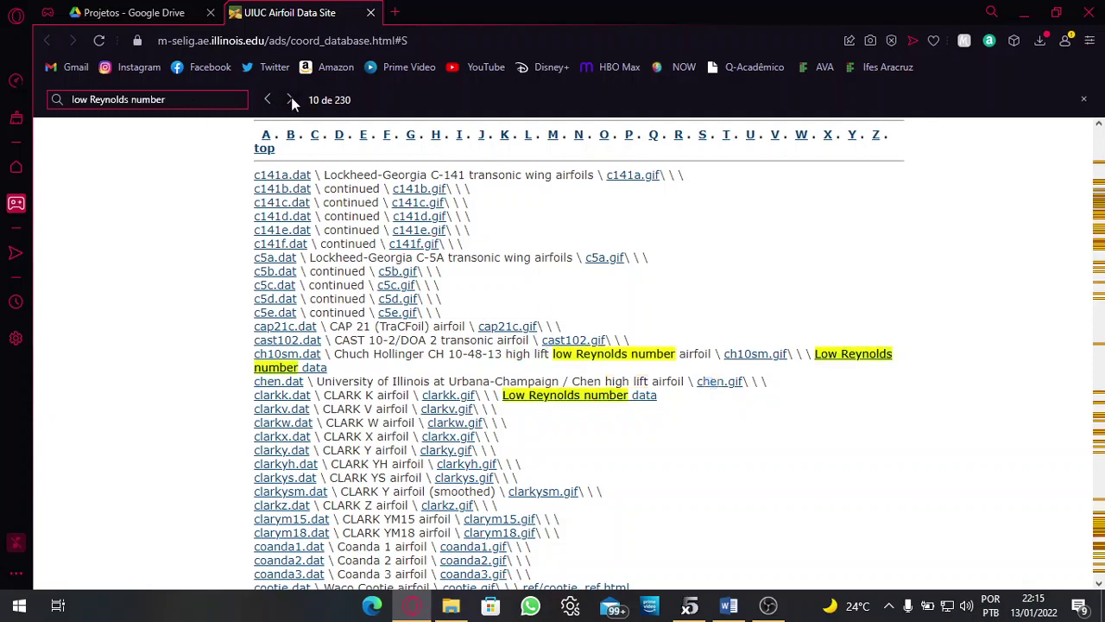
click(290, 98)
click(268, 103)
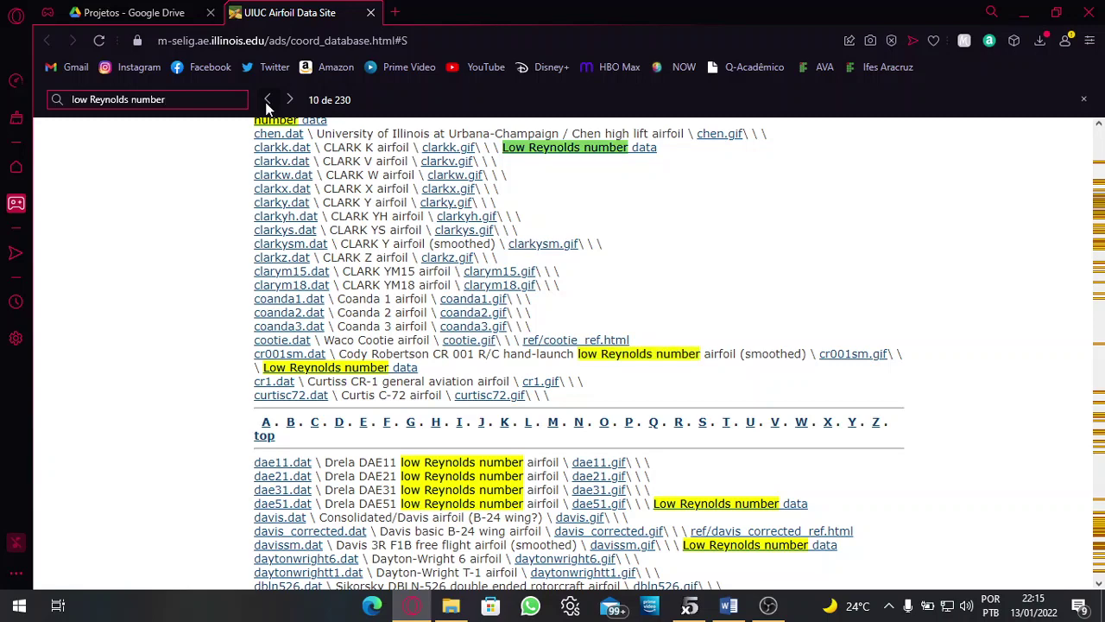
click(268, 102)
click(268, 103)
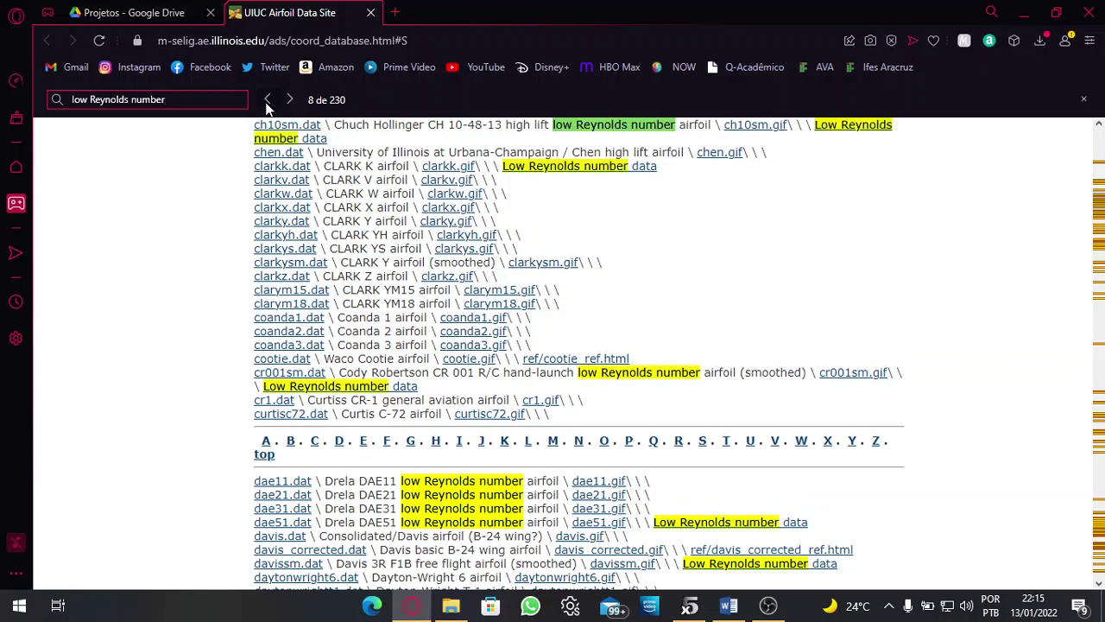
click(268, 102)
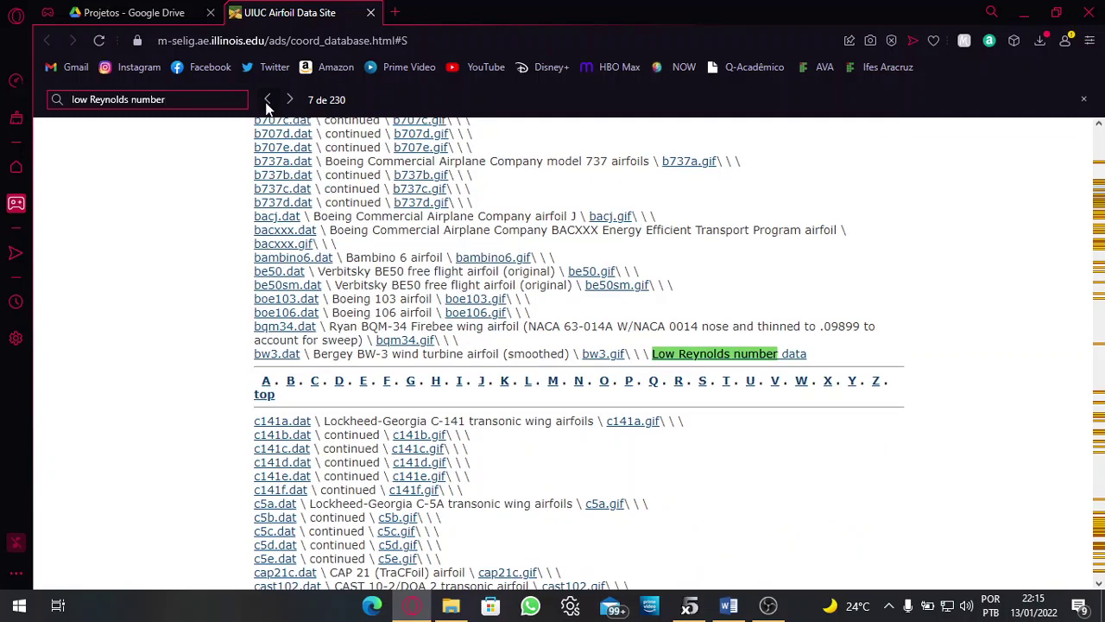
click(290, 101)
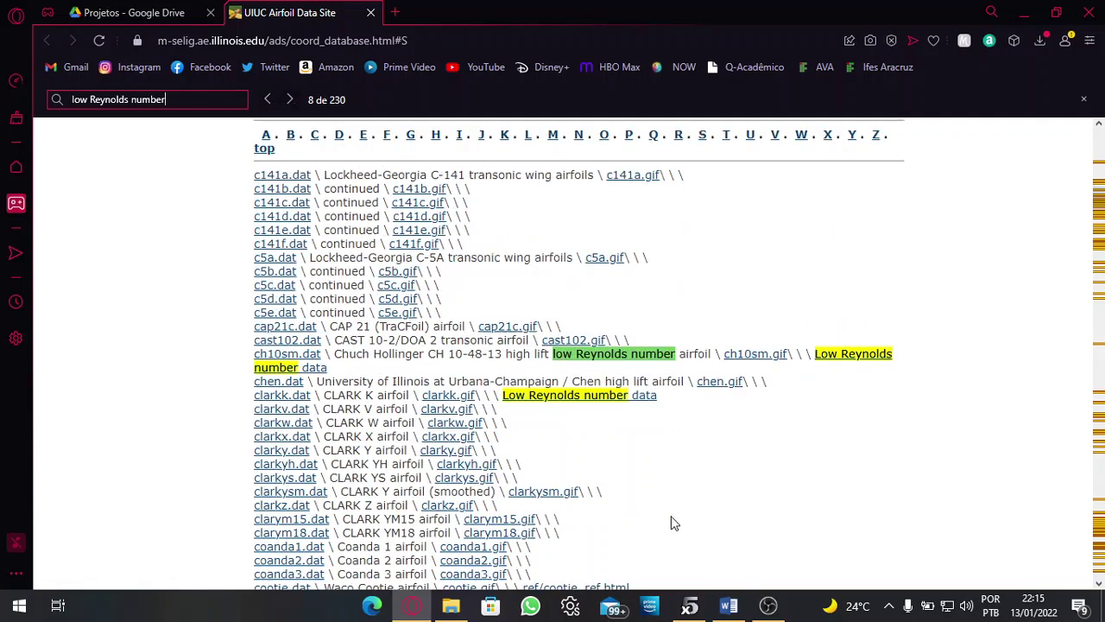
key(Escape)
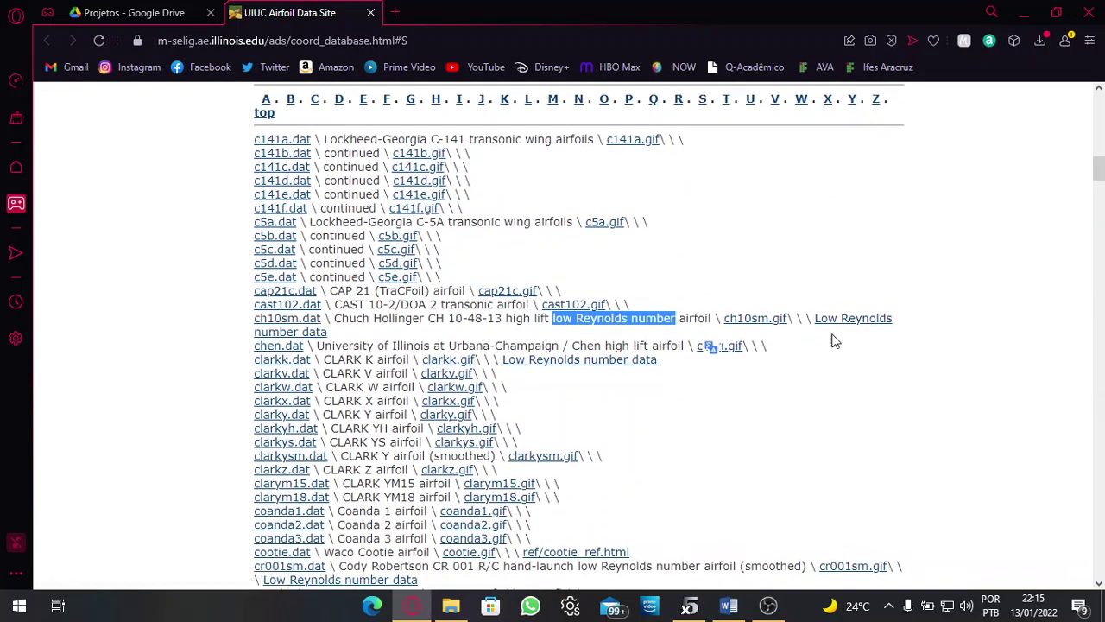
Step: Examine the ch10sm airfoil's profile plot and its coordinate data, returning to the airfoil list
click(757, 324)
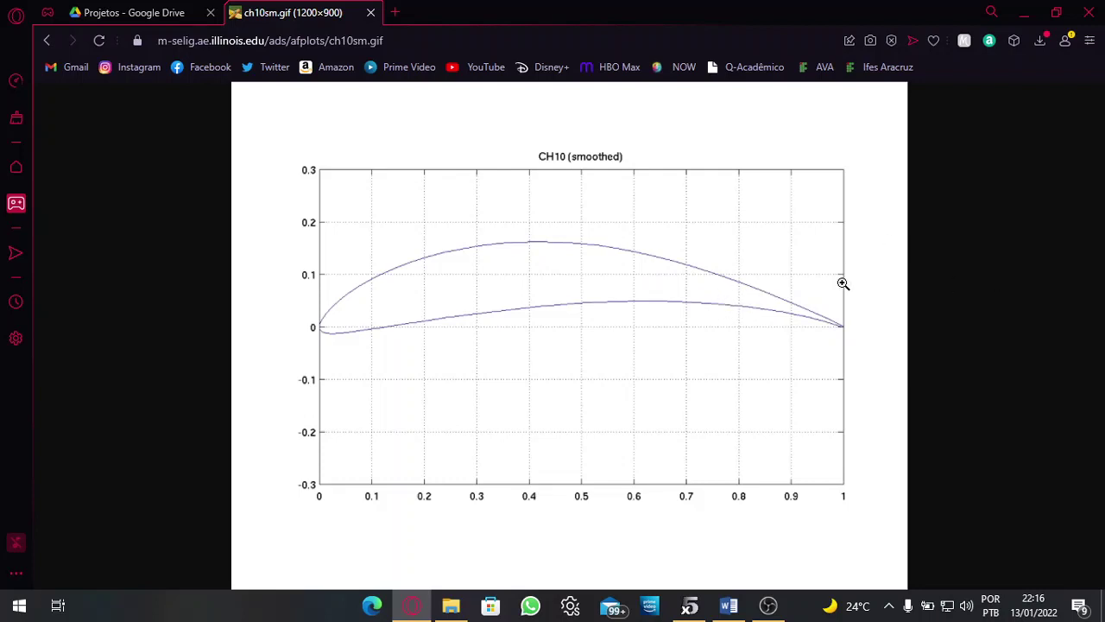
click(47, 40)
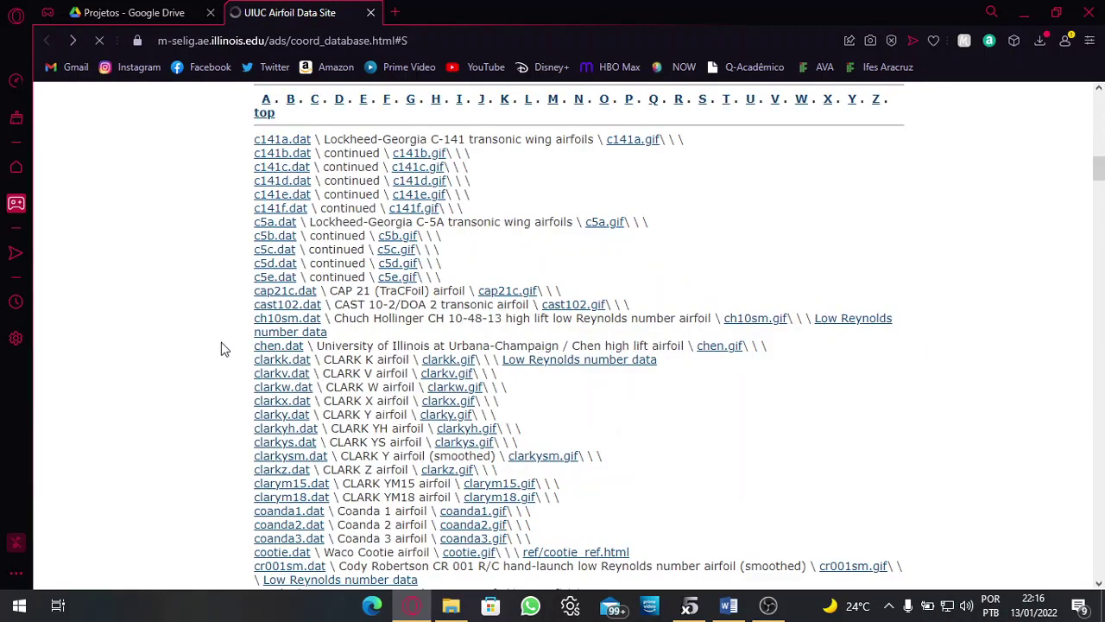
click(265, 322)
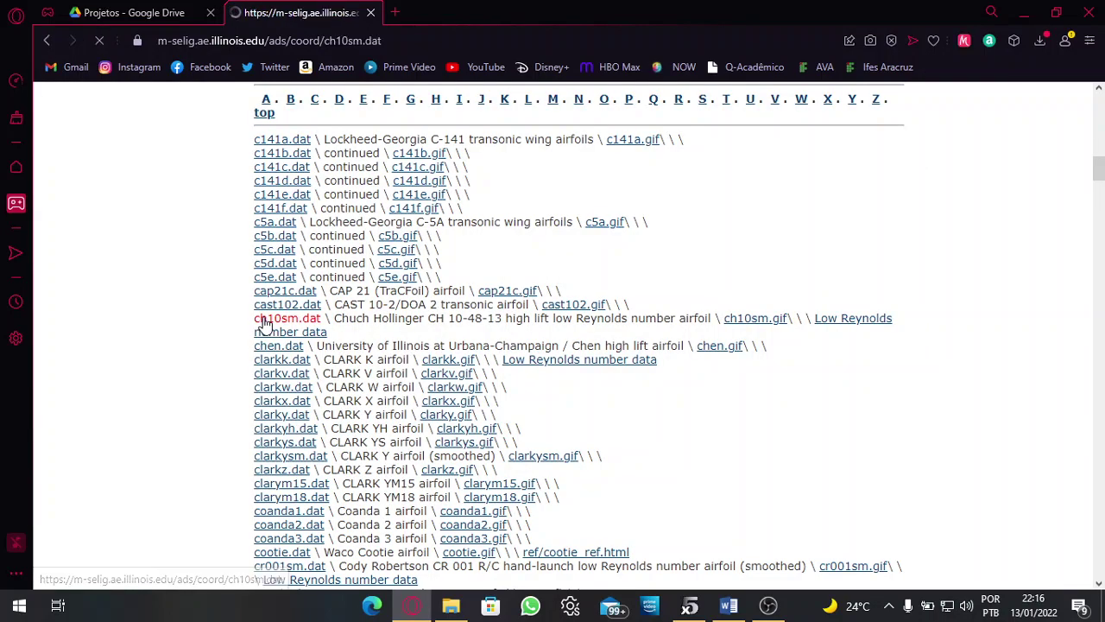
scroll(170, 273, down, 5)
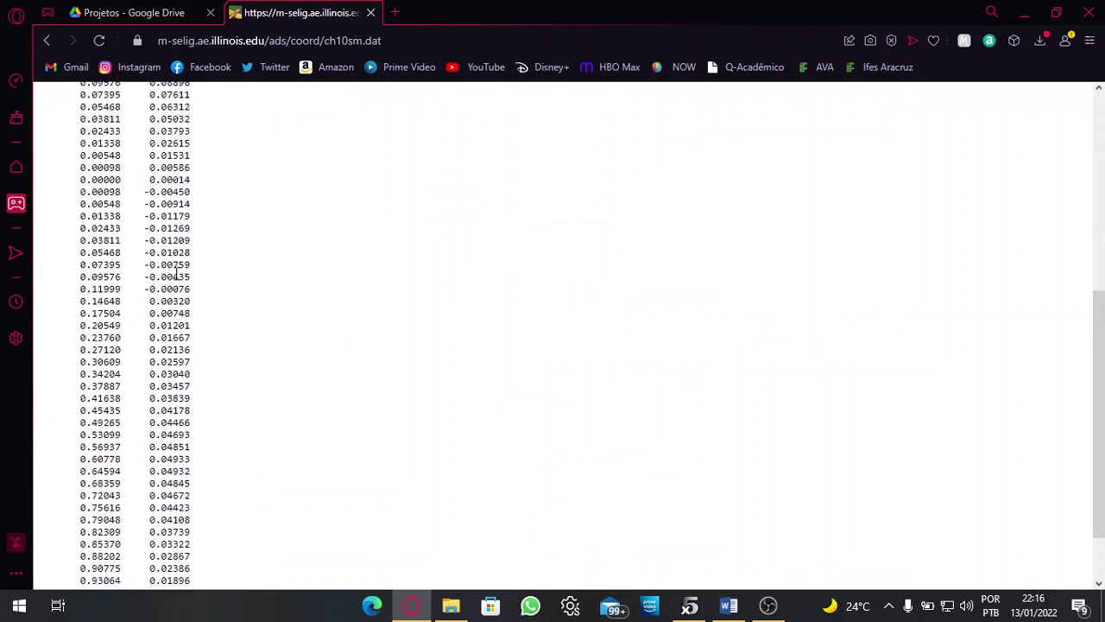
scroll(159, 288, up, 1)
scroll(159, 288, up, 5)
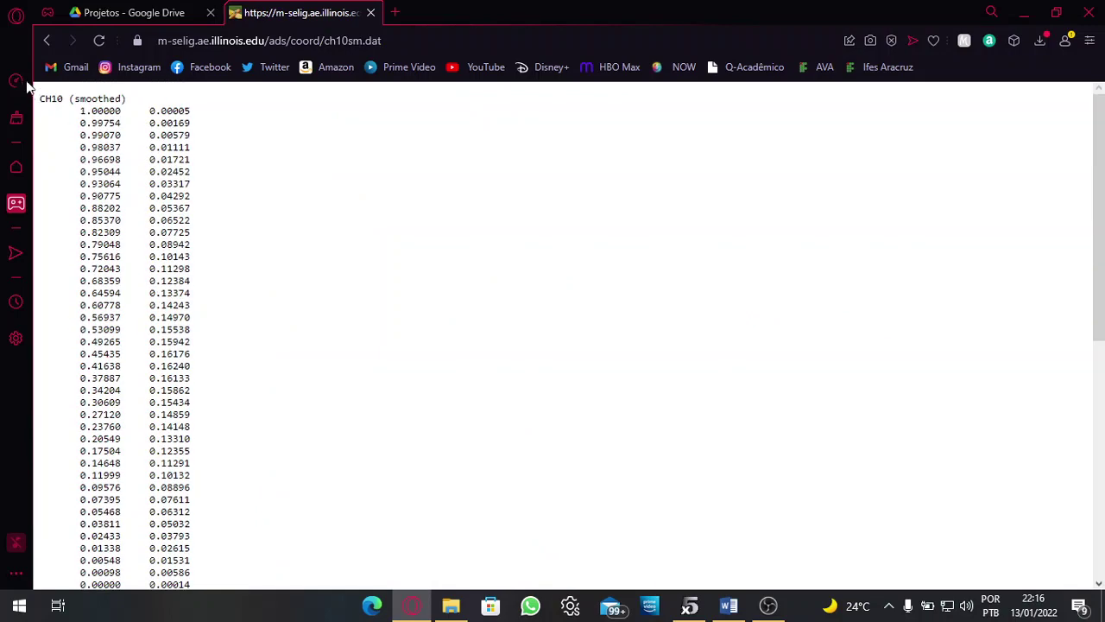
click(48, 42)
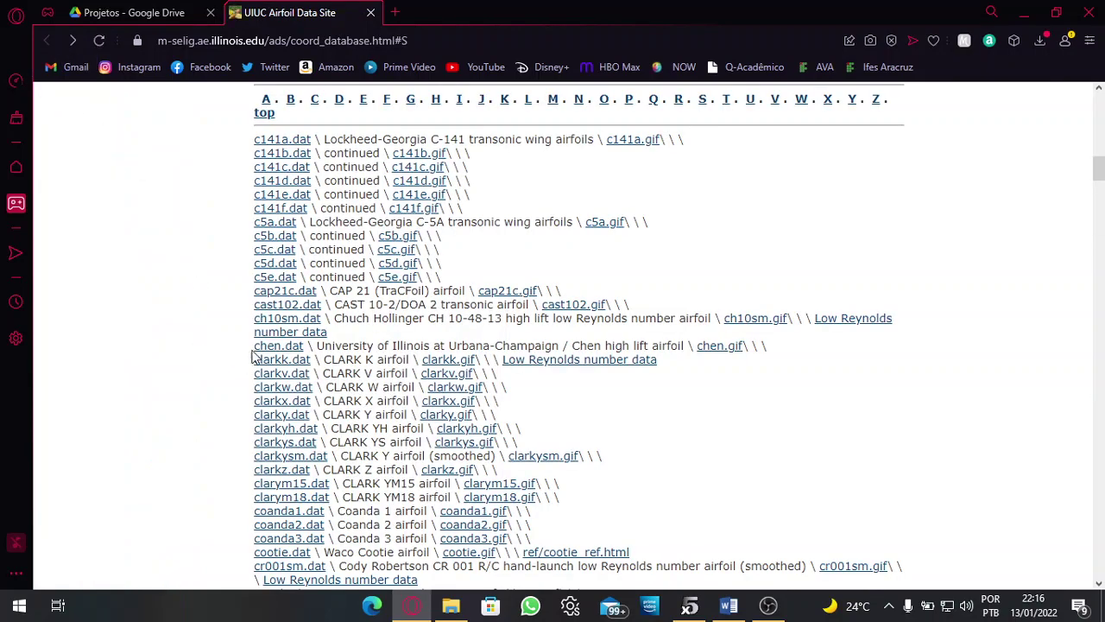
Step: Save the ch10sm.dat link's content as a DAT file named ch10sm in Documentos > IFES > Araero > Aulas Aerodinâmica > Aula 4 > Perfil
right_click(276, 324)
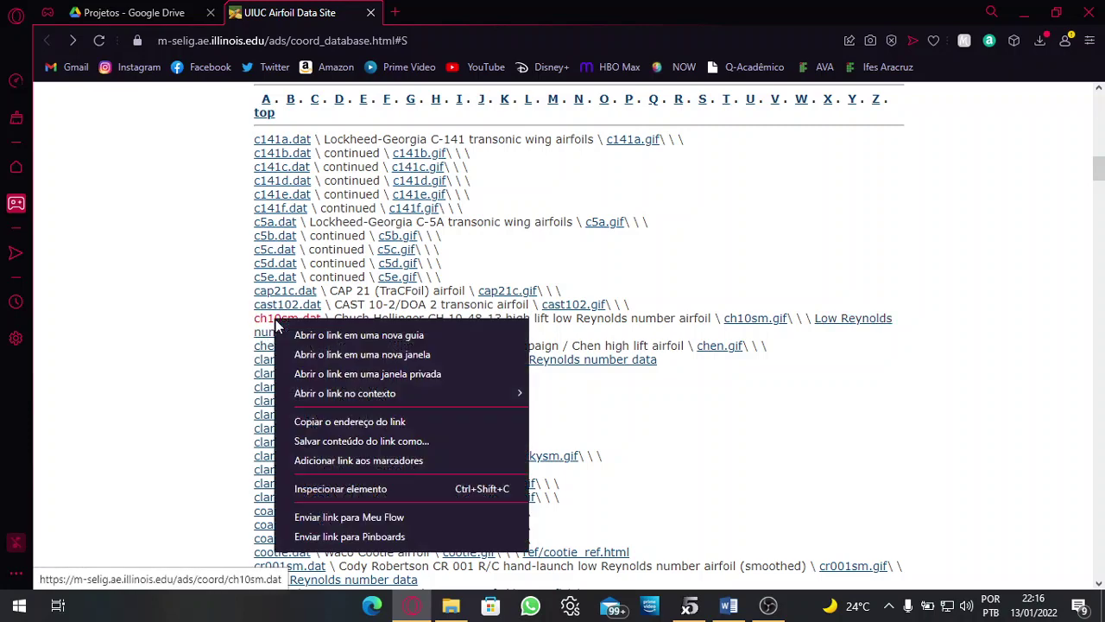
click(360, 440)
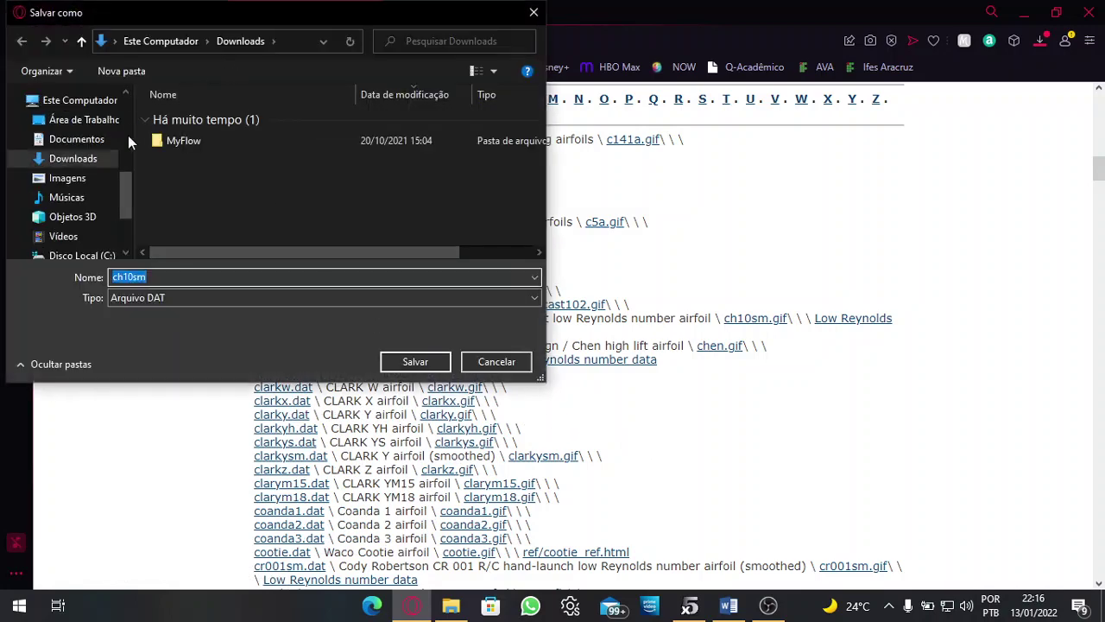
click(69, 139)
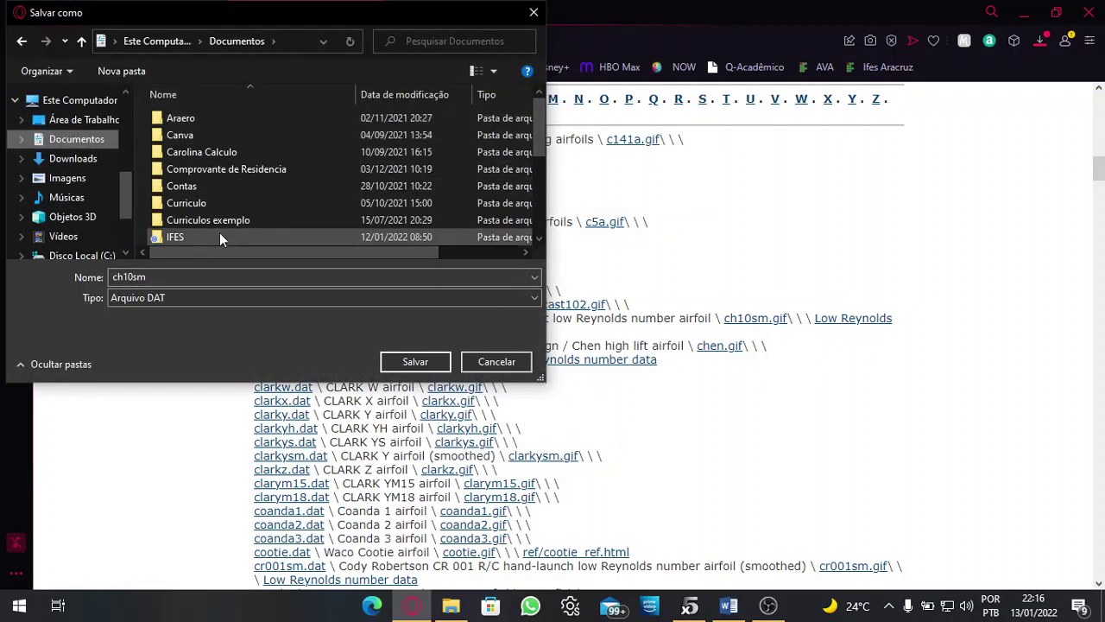
scroll(218, 231, down, 1)
double_click(215, 207)
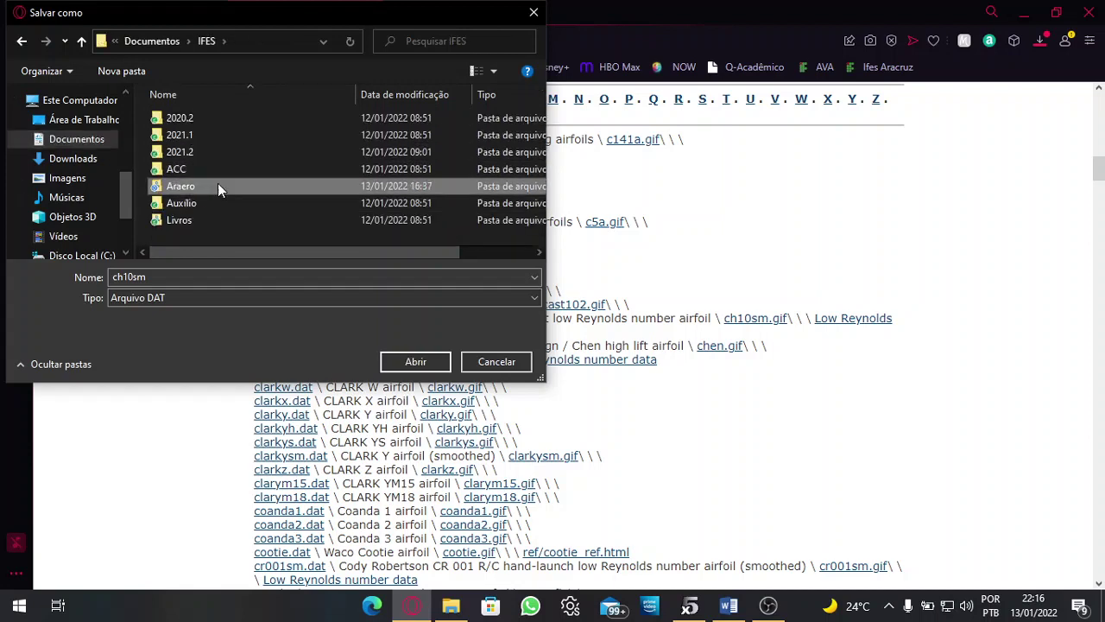
double_click(217, 185)
double_click(211, 152)
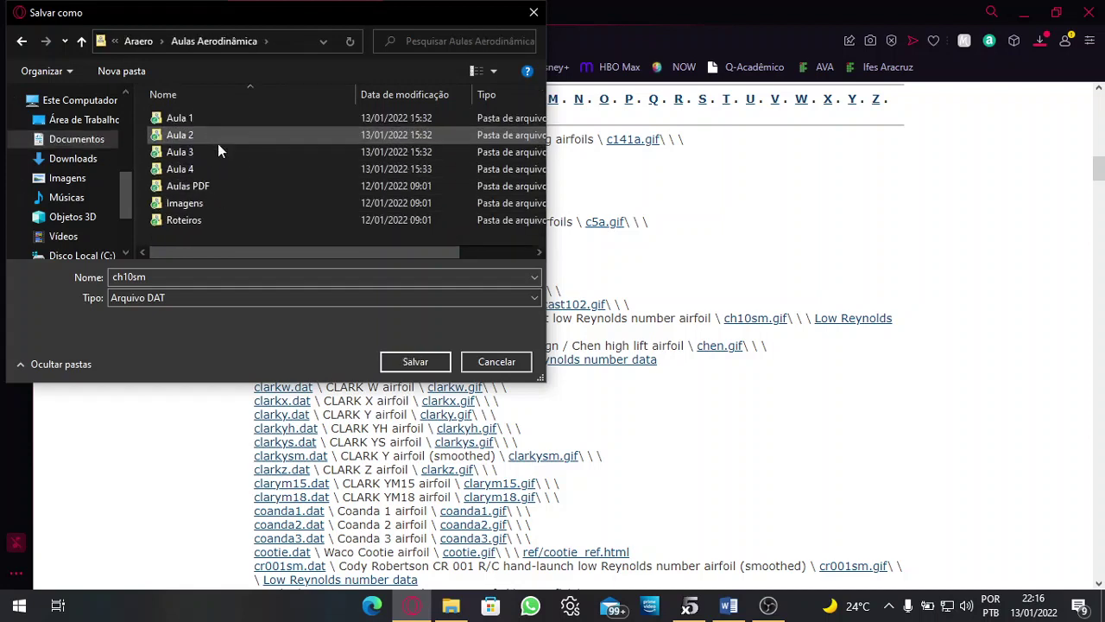
double_click(222, 169)
double_click(218, 121)
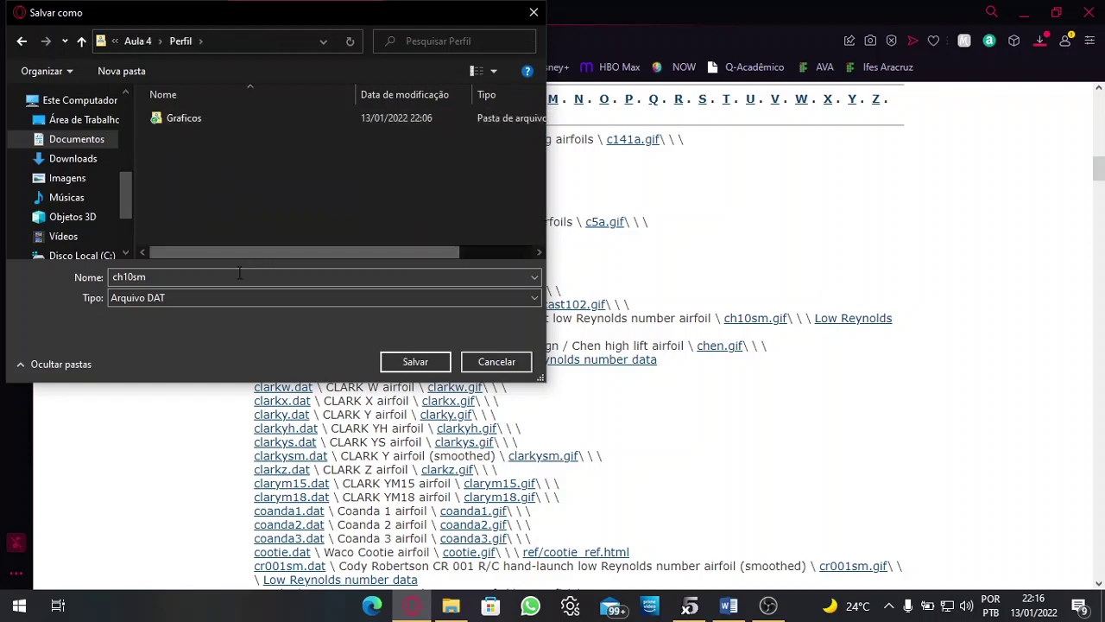
click(239, 302)
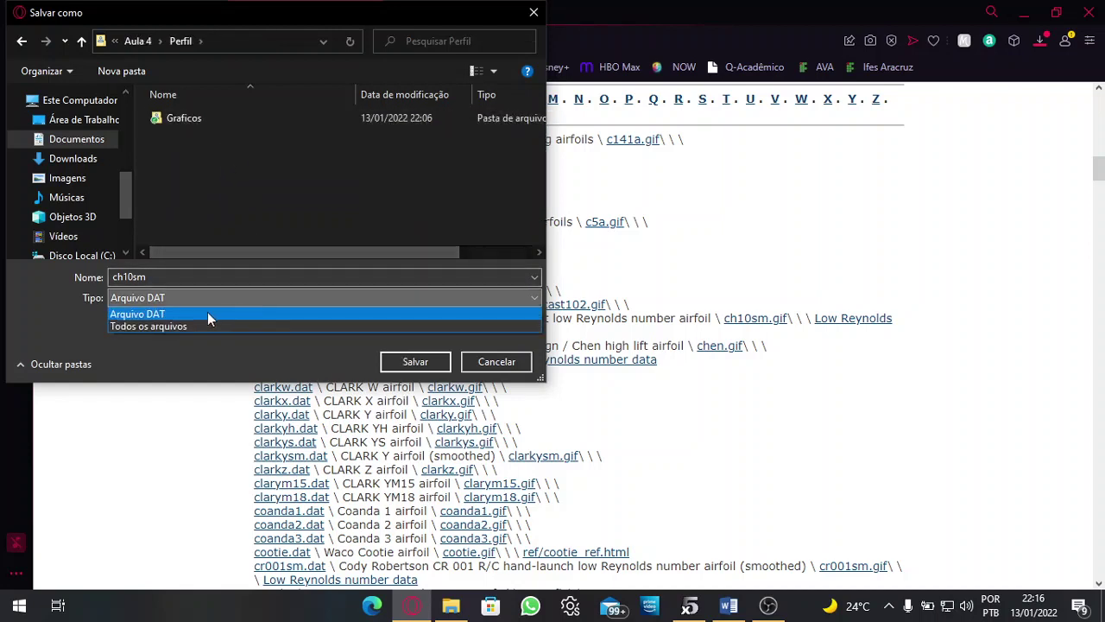
click(209, 314)
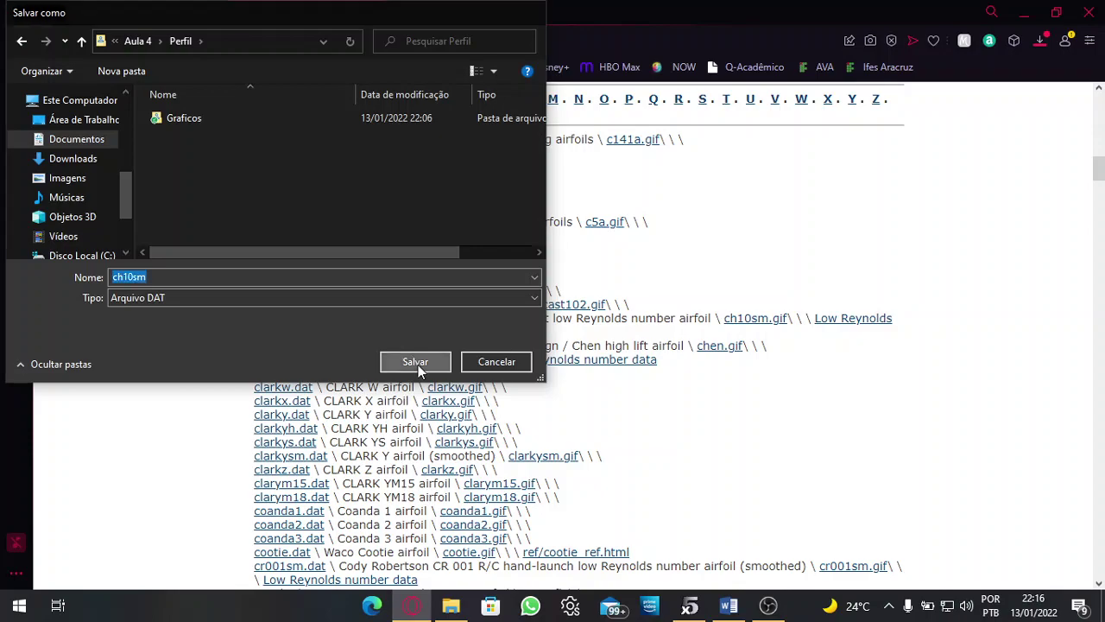
click(417, 363)
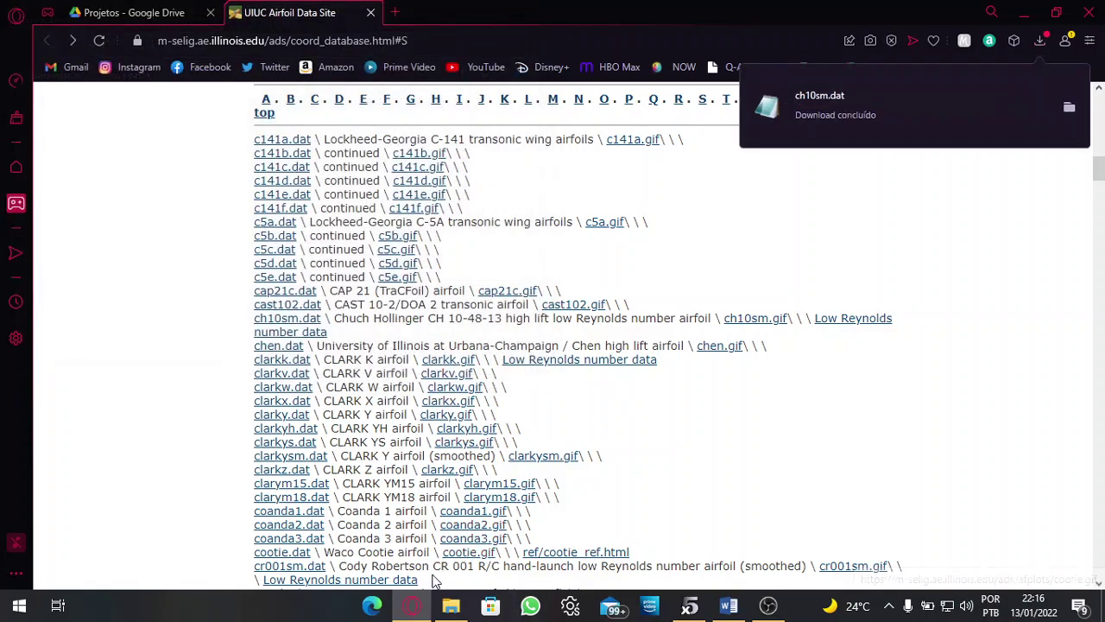
Step: Open the saved ch10sm file from the Perfil folder and look through its coordinate list
click(453, 535)
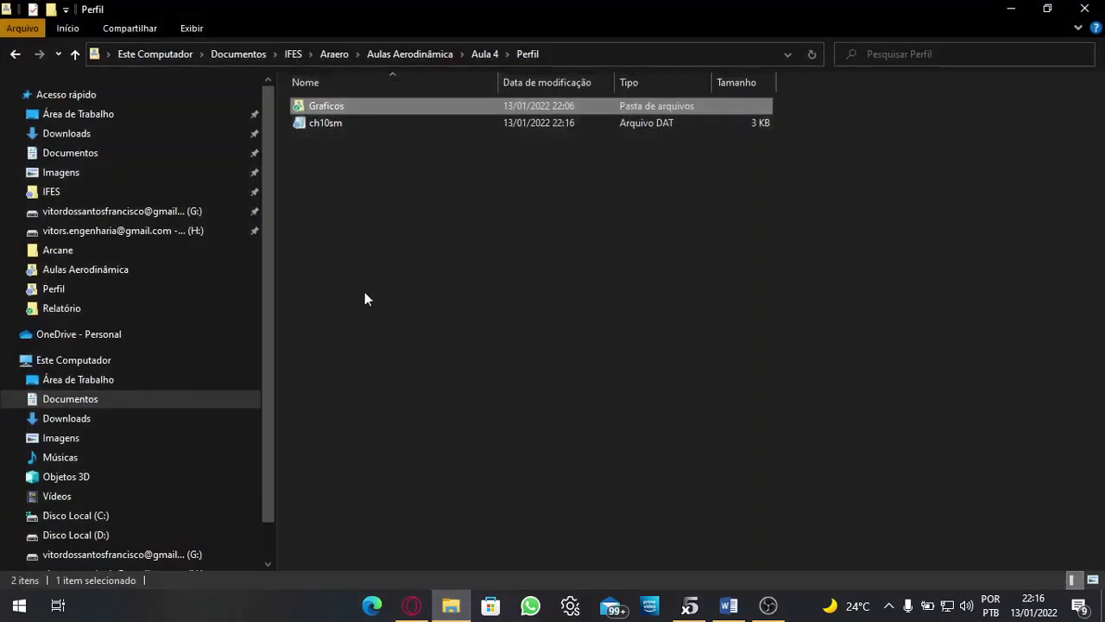
click(328, 123)
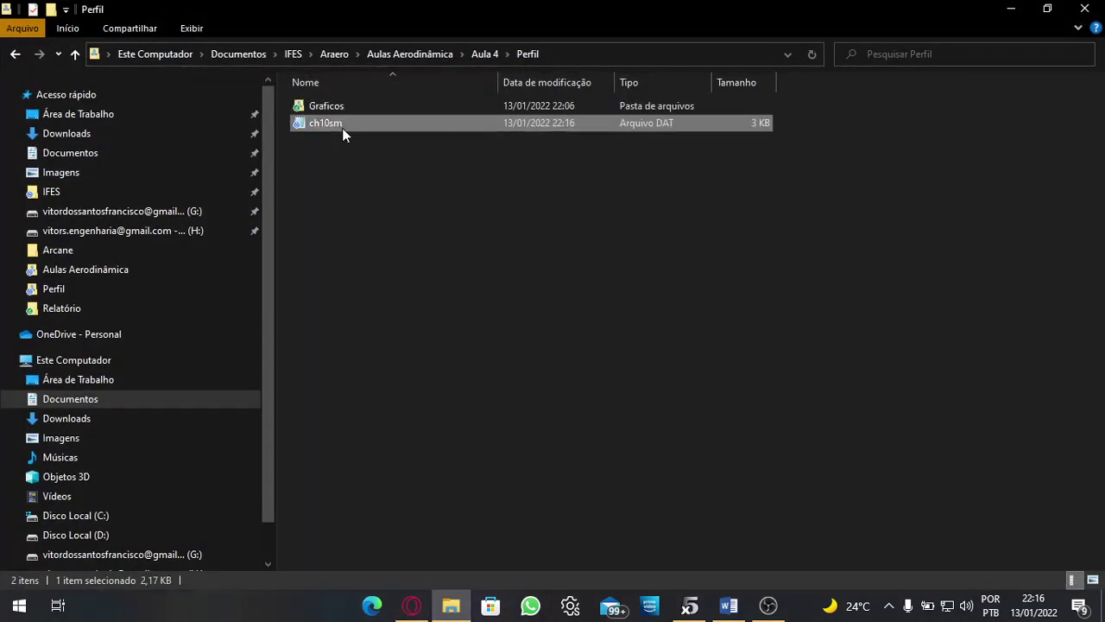
double_click(406, 124)
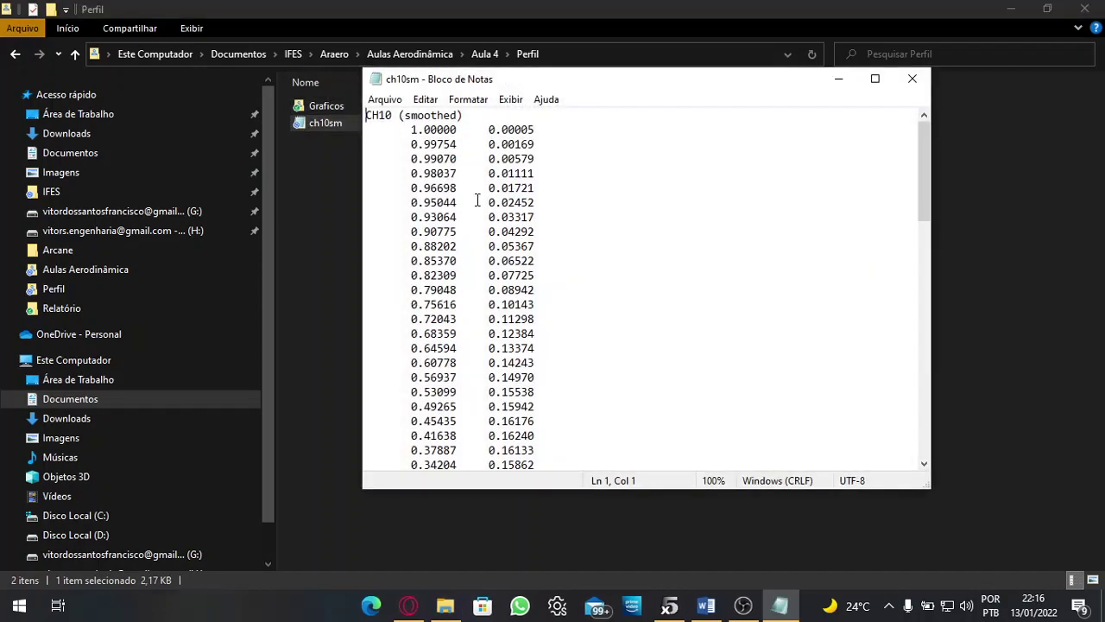
scroll(484, 216, down, 12)
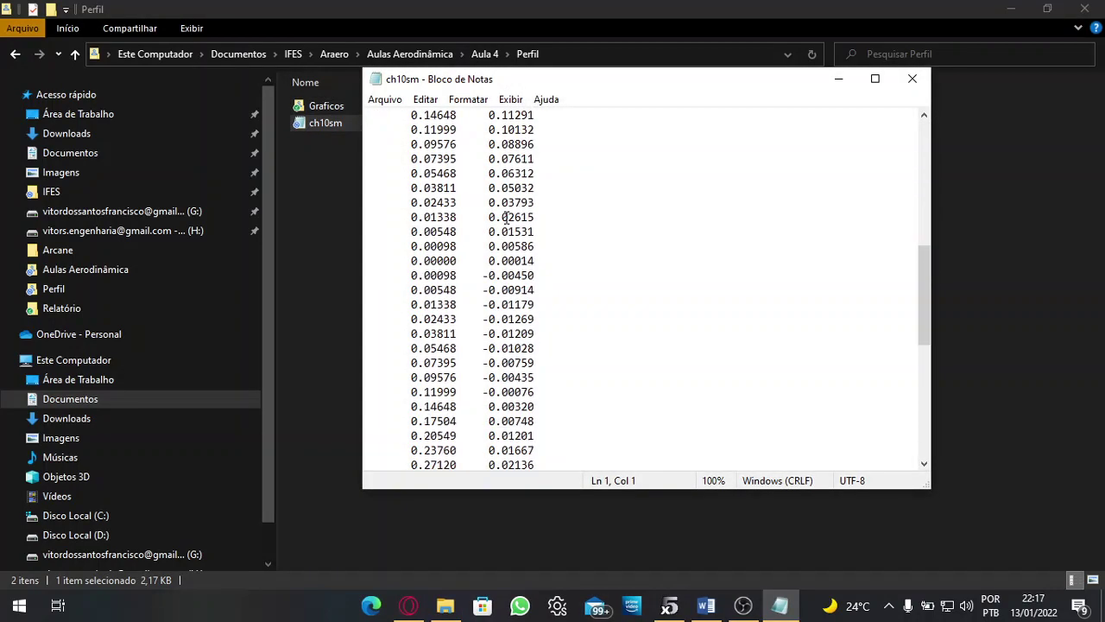
scroll(489, 247, up, 15)
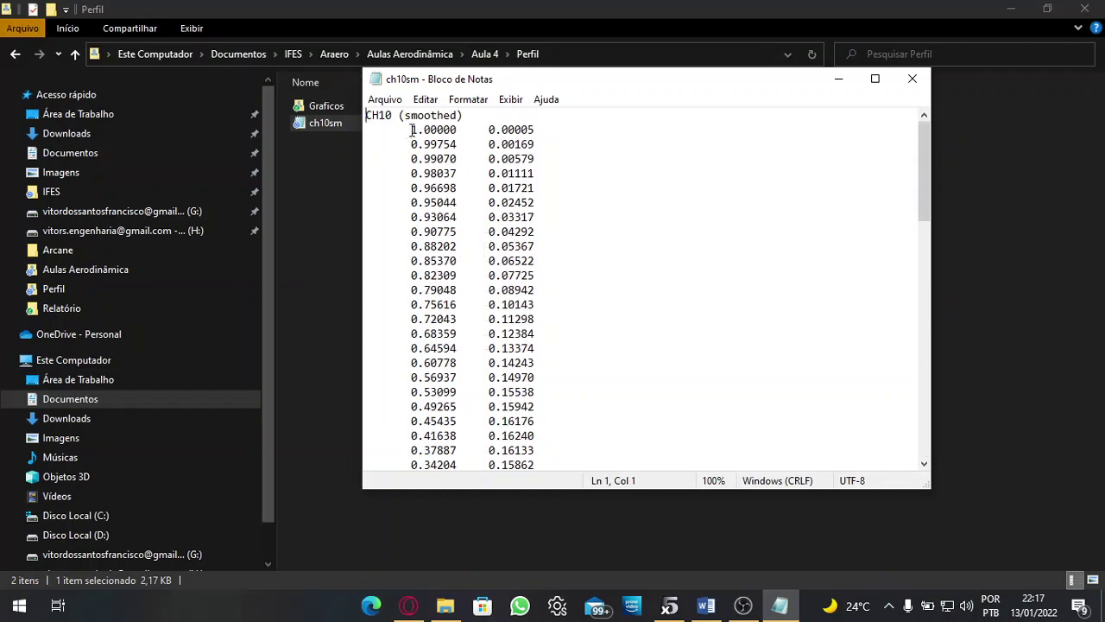
Step: Examine the point order in the ch10sm file by highlighting its first, leading-edge and last coordinates, and close the file
drag(412, 129, 544, 130)
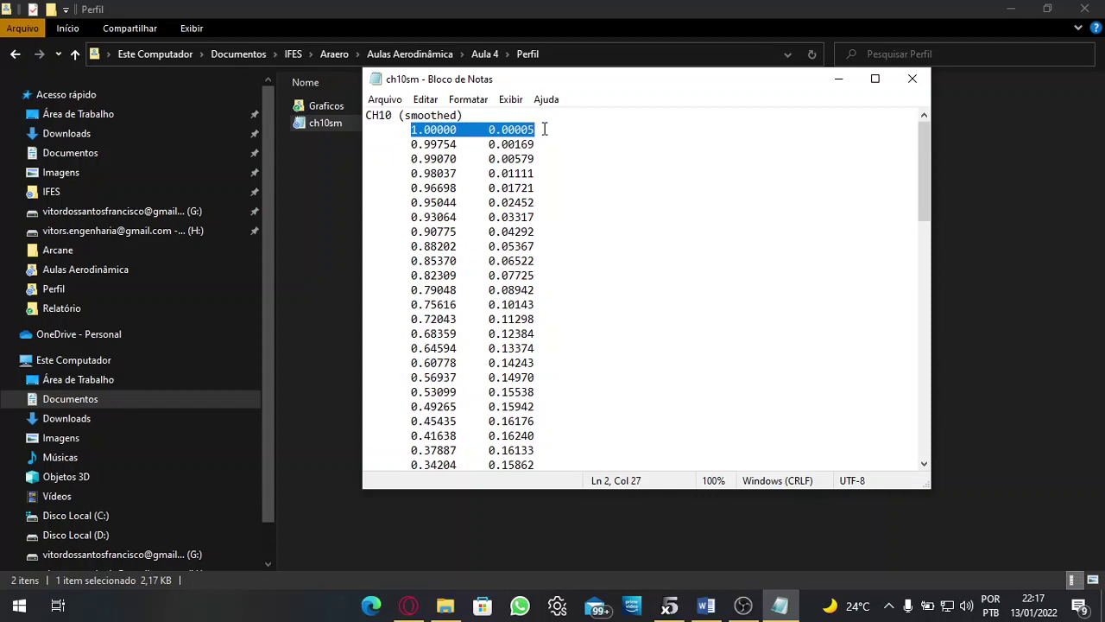
click(550, 202)
scroll(552, 219, down, 9)
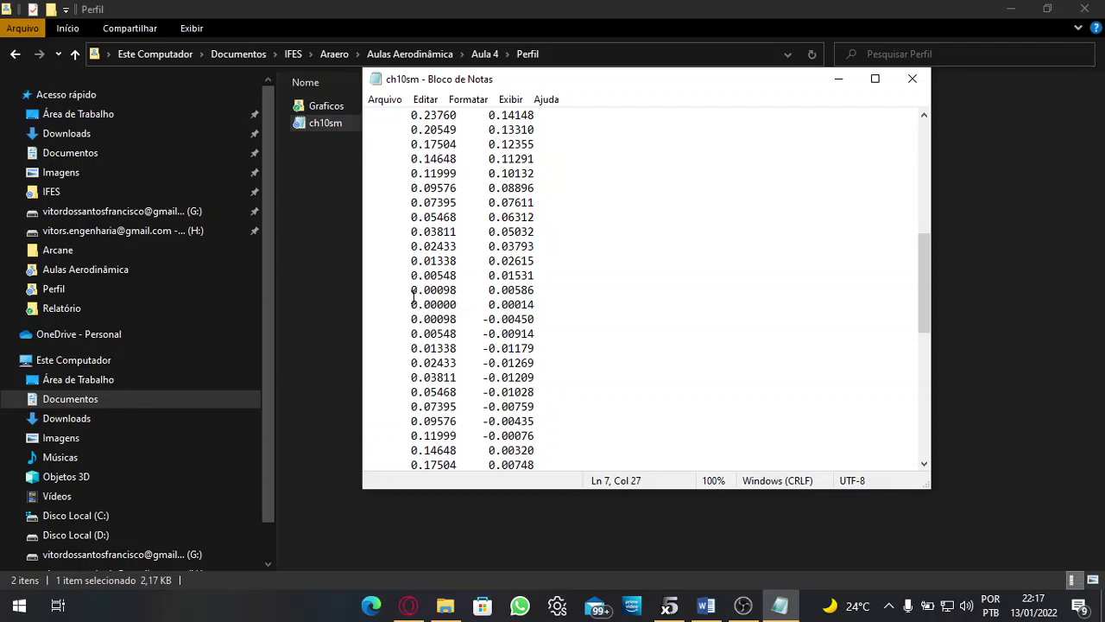
drag(412, 302, 543, 304)
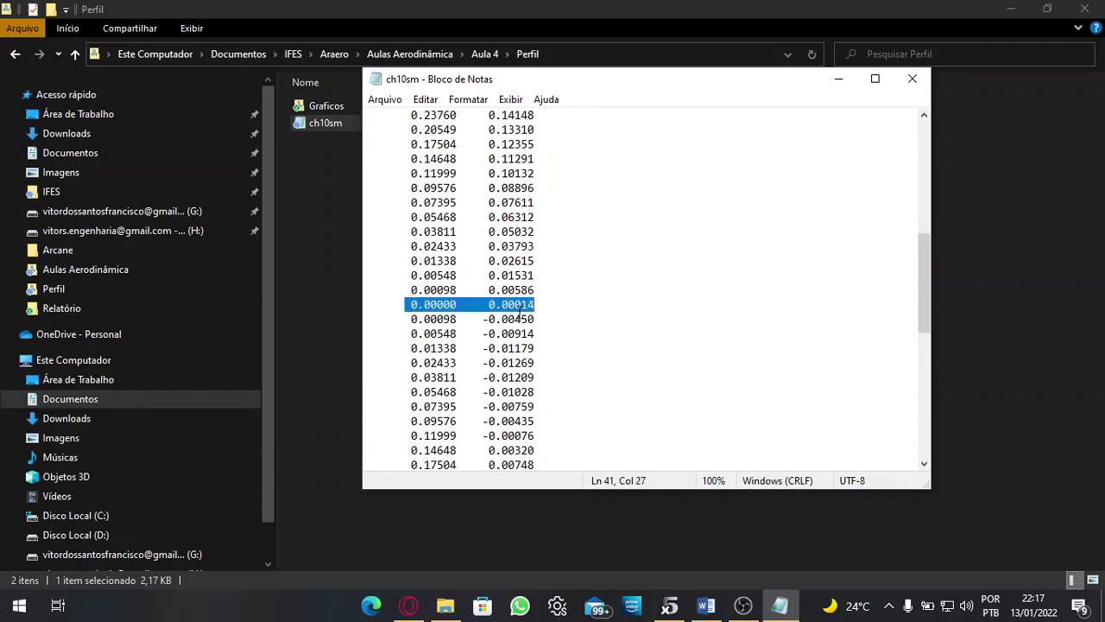
drag(404, 319, 535, 319)
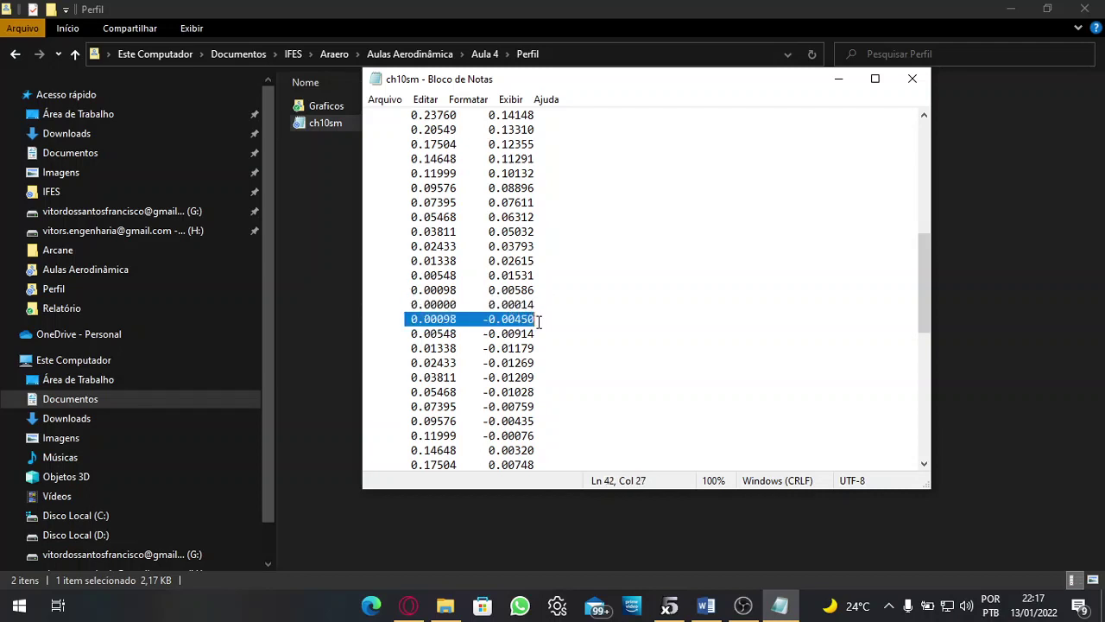
scroll(535, 338, down, 1)
scroll(534, 339, down, 9)
drag(404, 436, 458, 436)
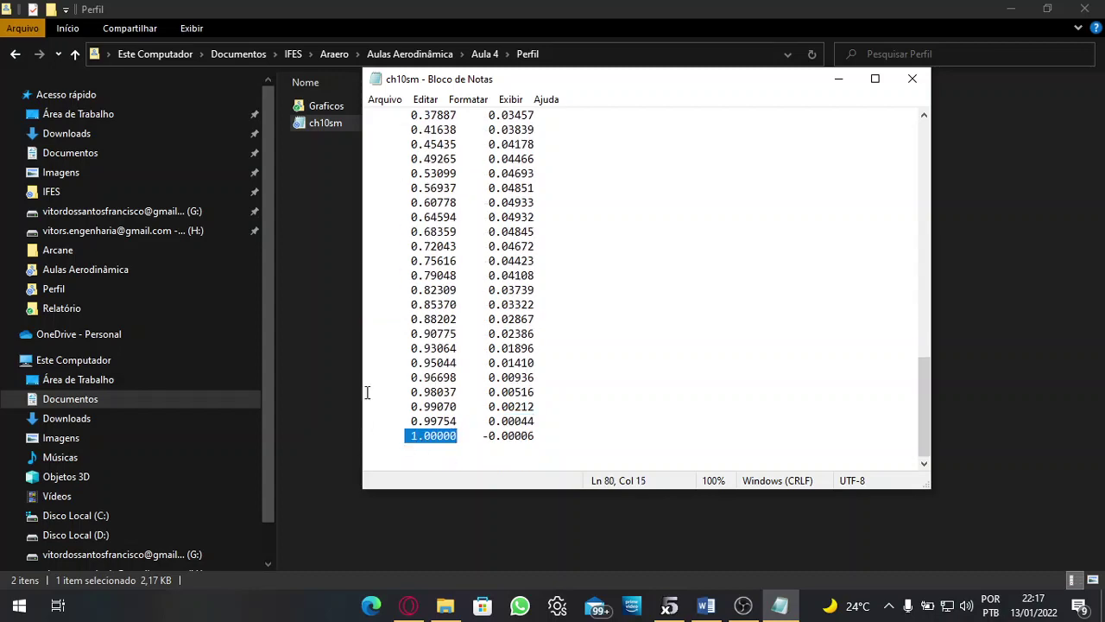
scroll(552, 325, up, 18)
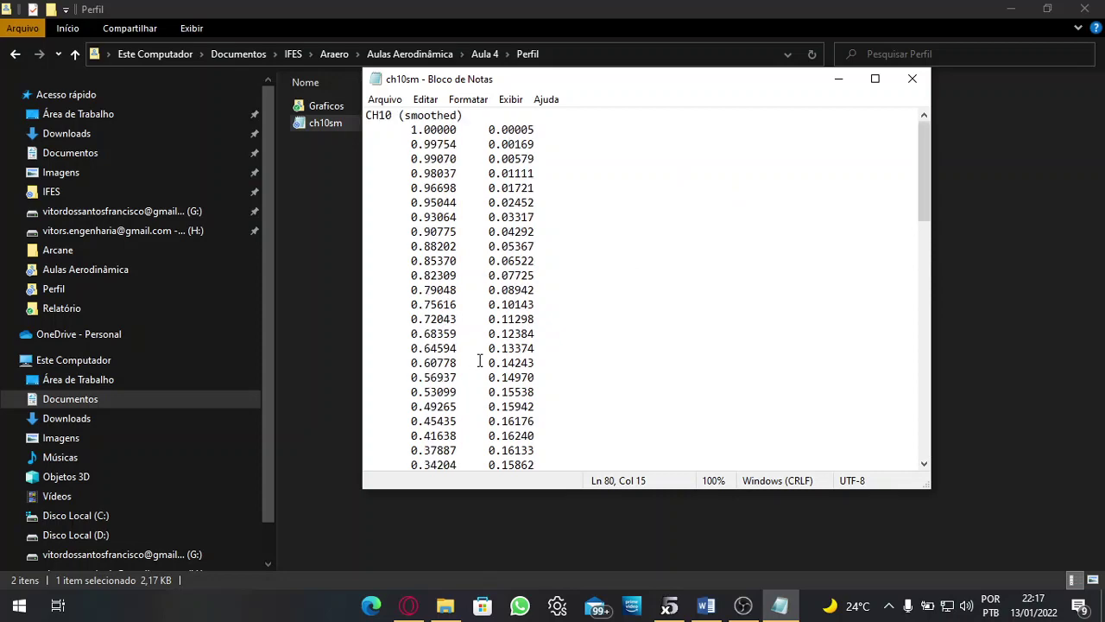
click(912, 78)
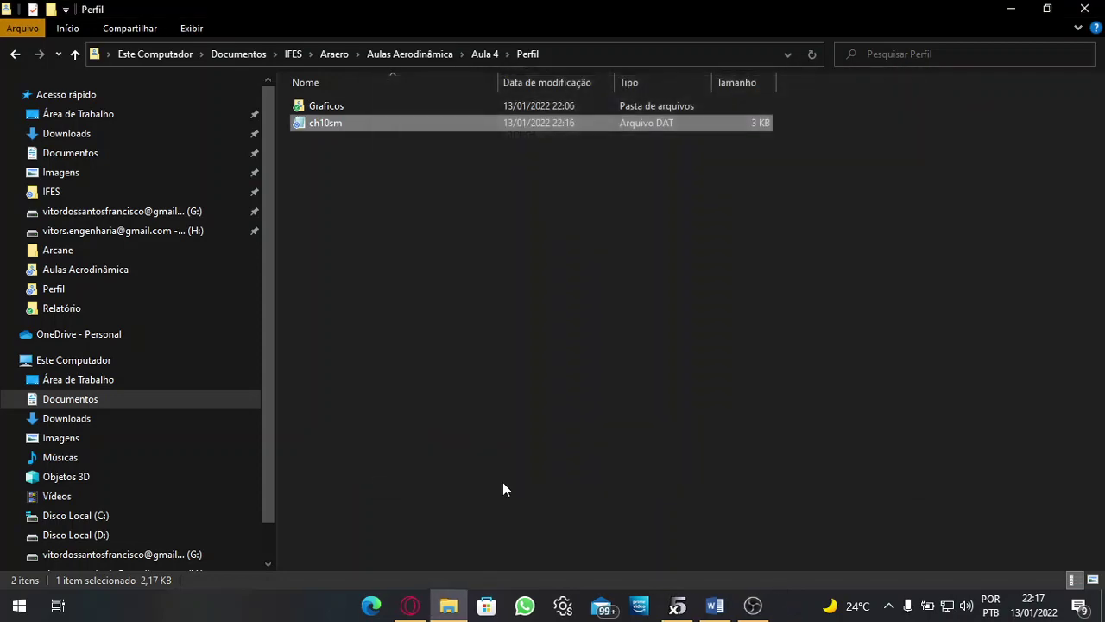
Step: Switch back to the browser's airfoil list, examine the chen.dat coordinate data, and return to the list
click(411, 606)
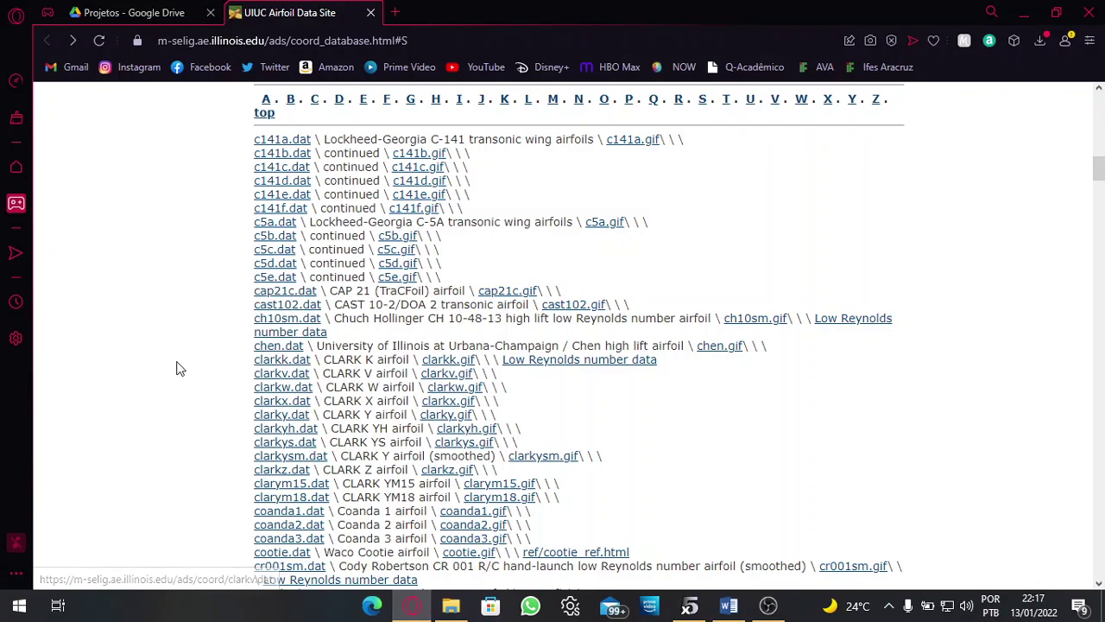
scroll(194, 327, down, 2)
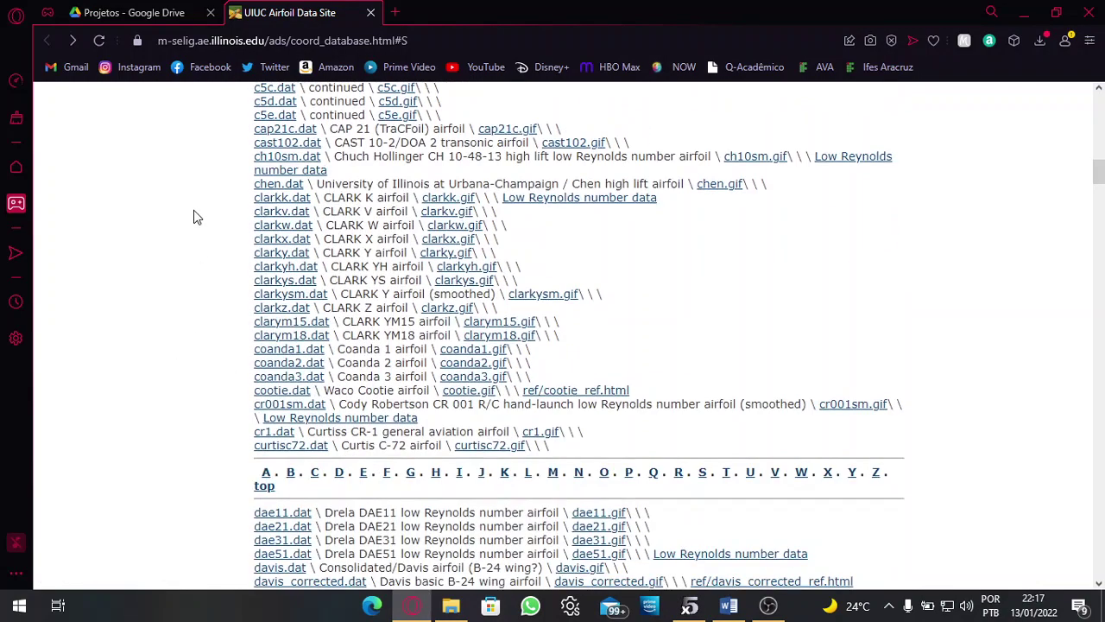
scroll(194, 217, down, 2)
scroll(200, 220, up, 4)
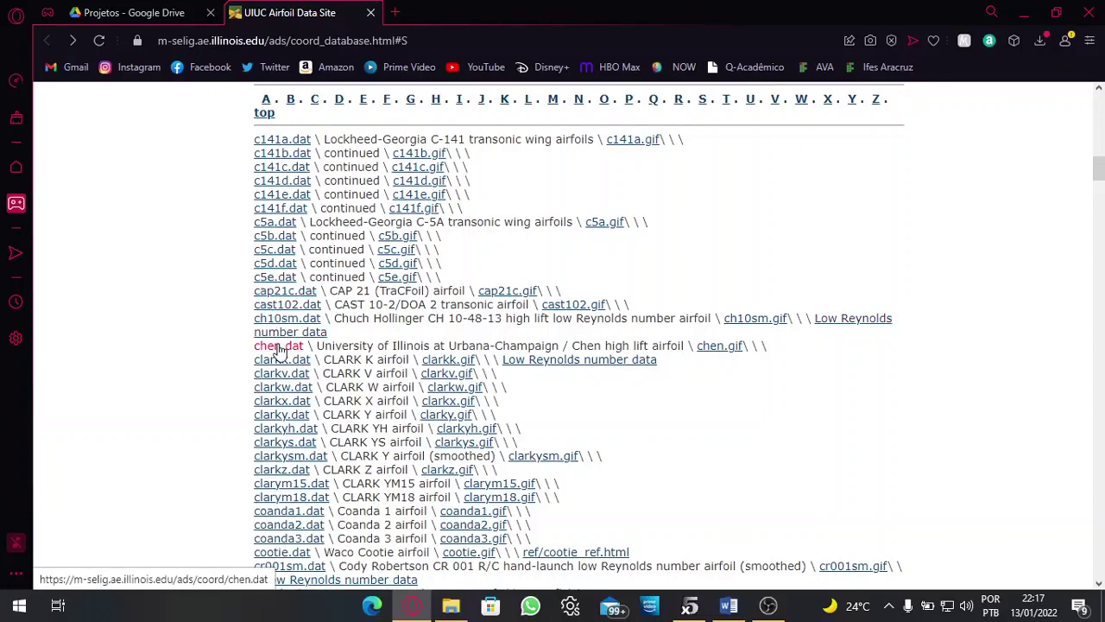
click(279, 346)
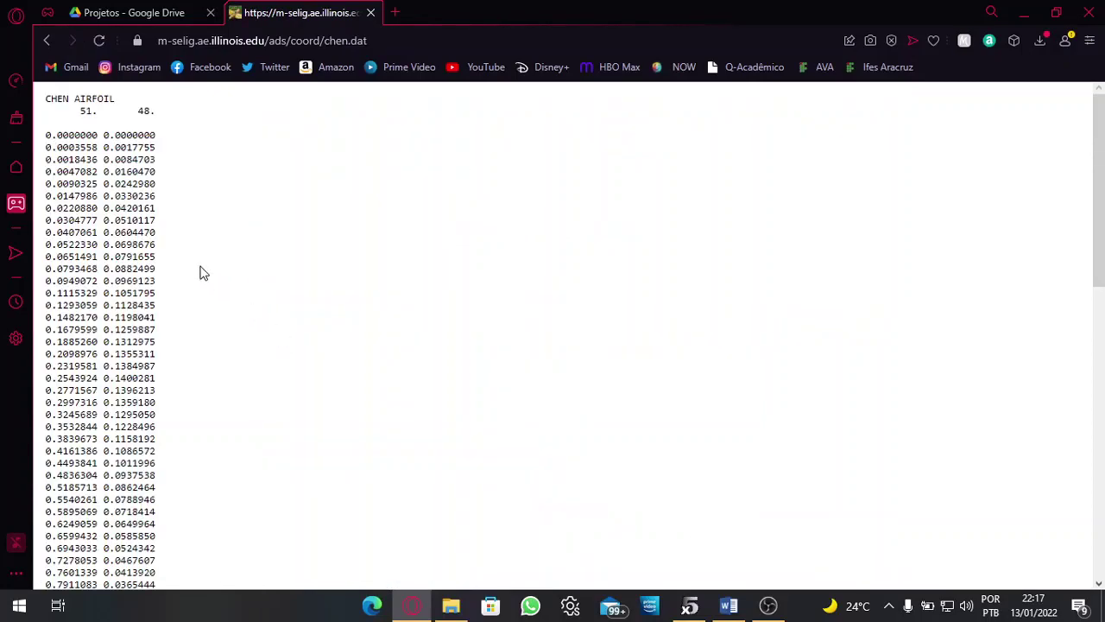
scroll(91, 173, down, 9)
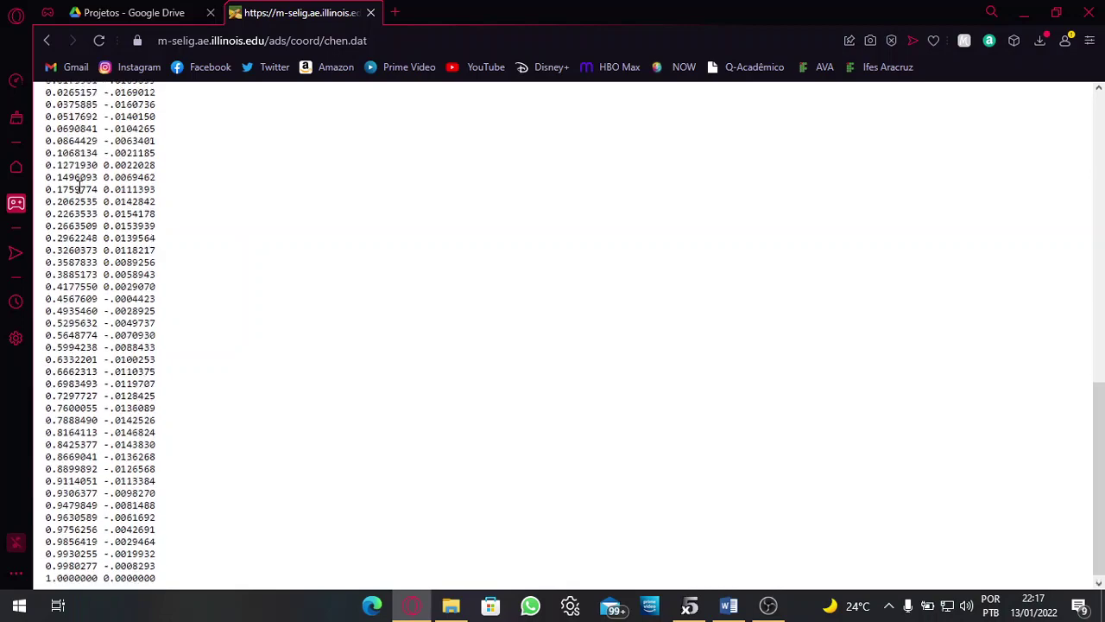
scroll(77, 182, up, 9)
click(47, 41)
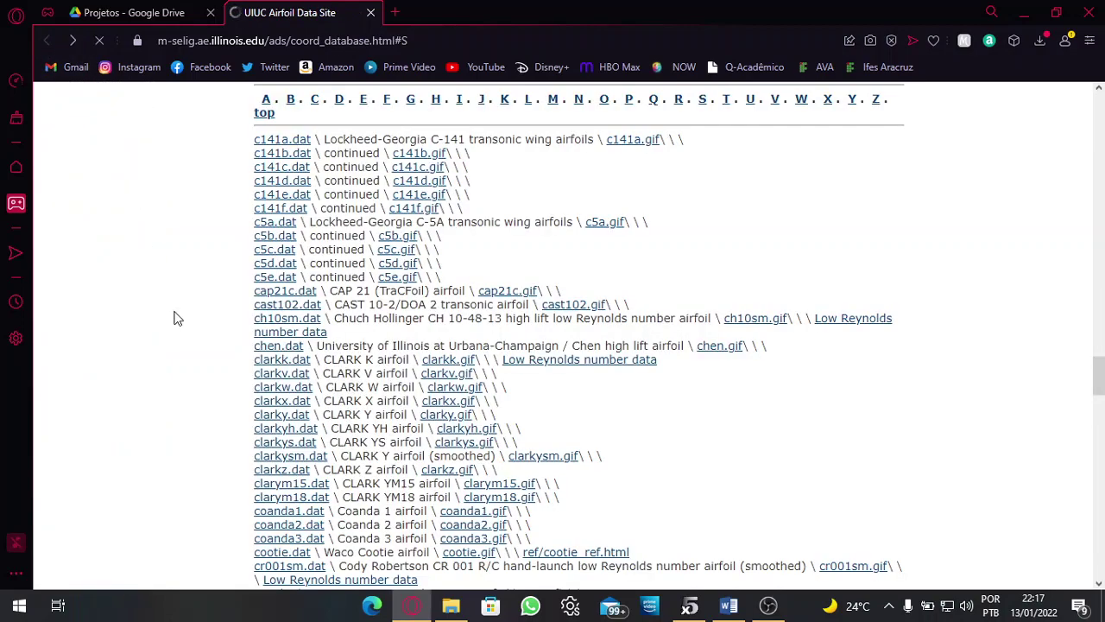
Step: Save the chen.dat link's content as a DAT file named chen in the same Perfil folder
right_click(272, 354)
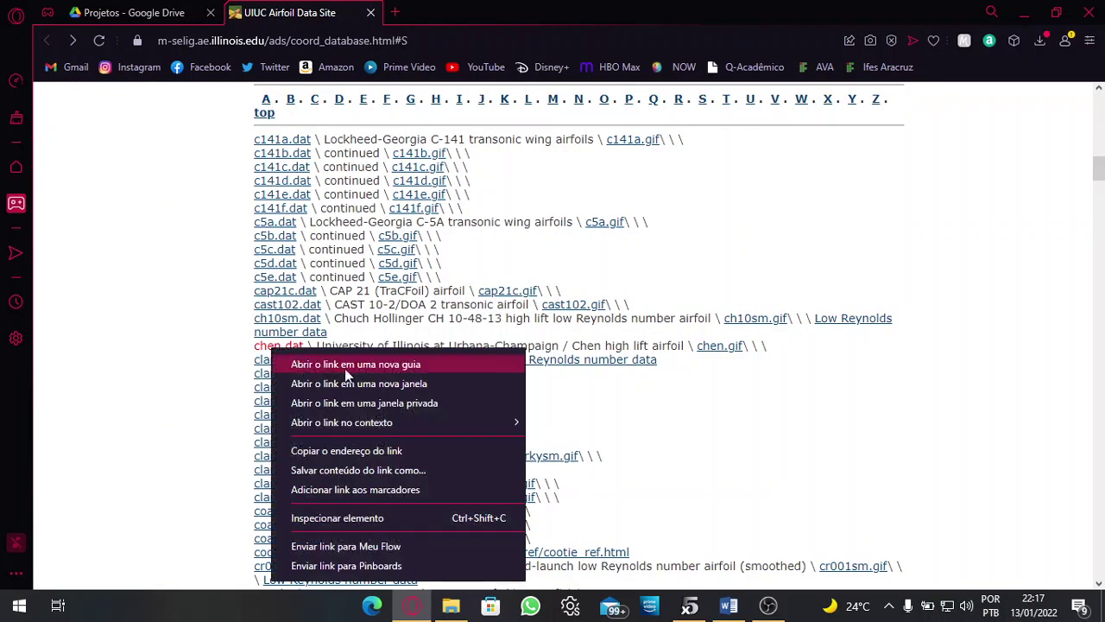
click(360, 471)
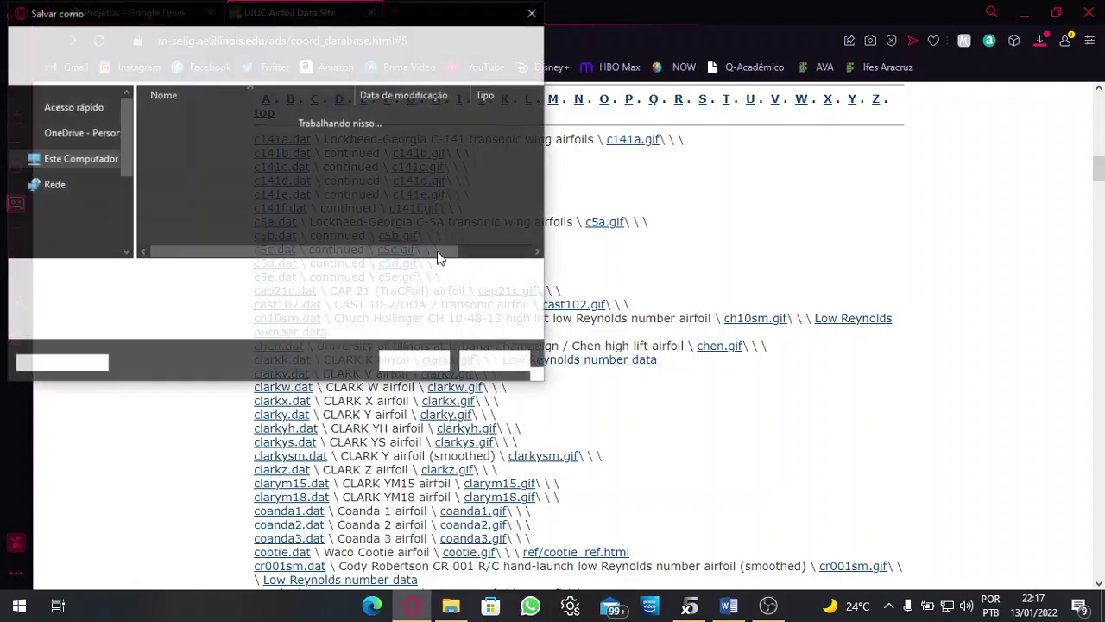
click(429, 367)
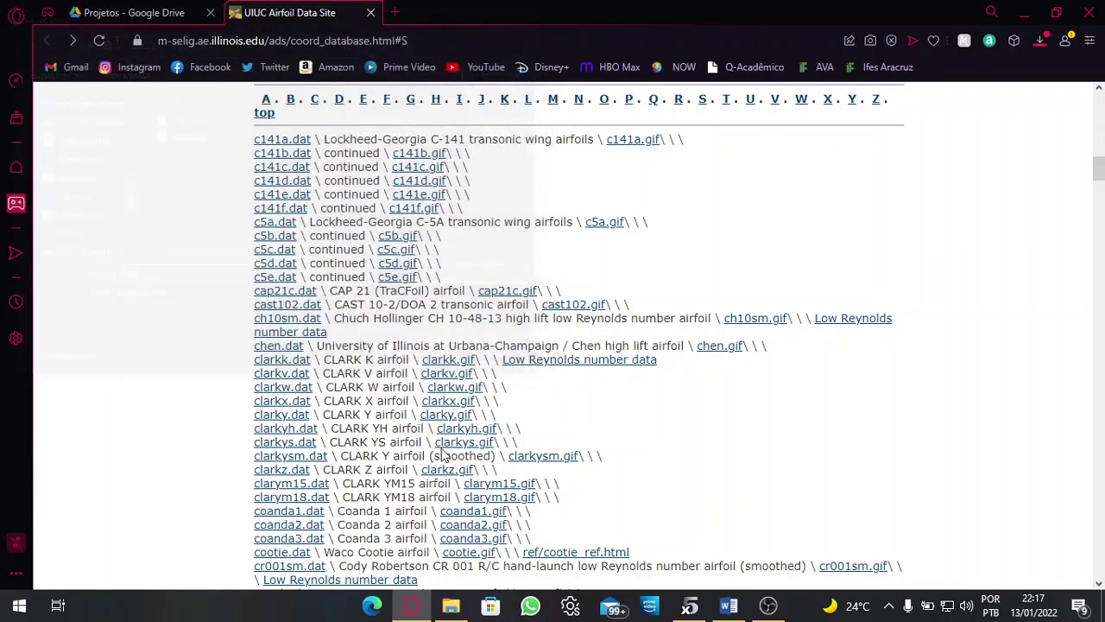
Step: Open the saved chen file from the Perfil folder and examine how its two coordinate blocks are ordered
click(450, 604)
double_click(338, 139)
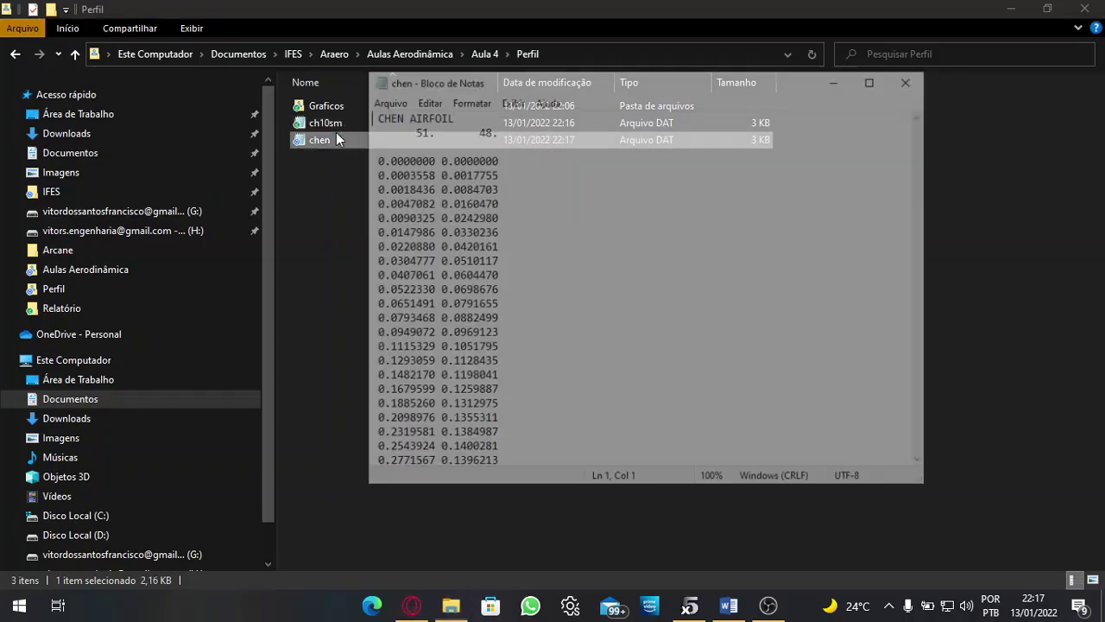
drag(373, 158, 433, 161)
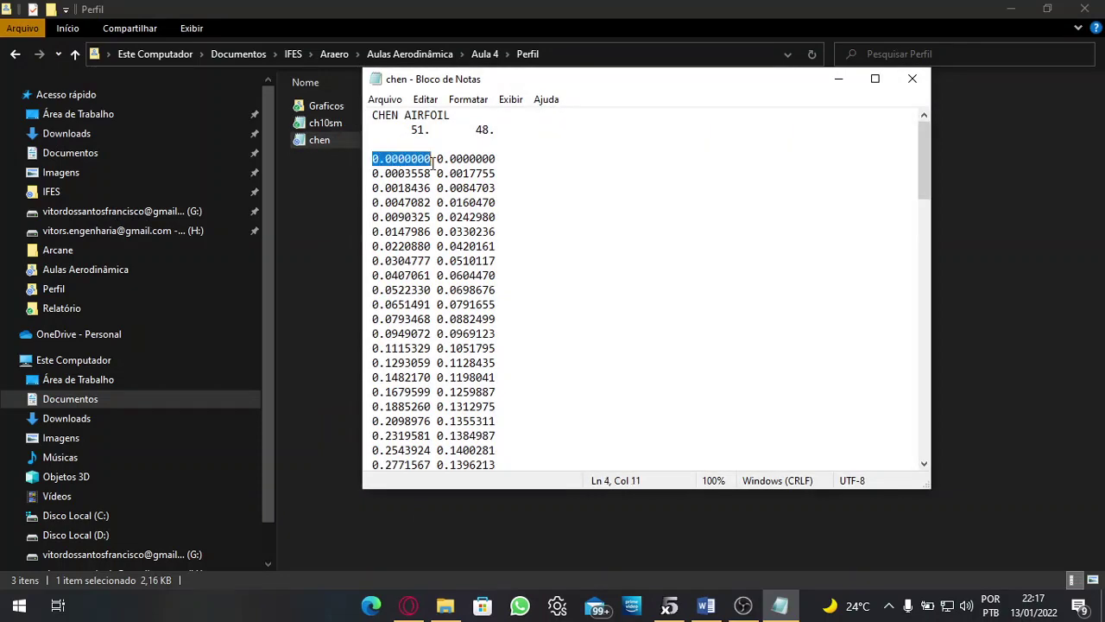
scroll(438, 206, down, 14)
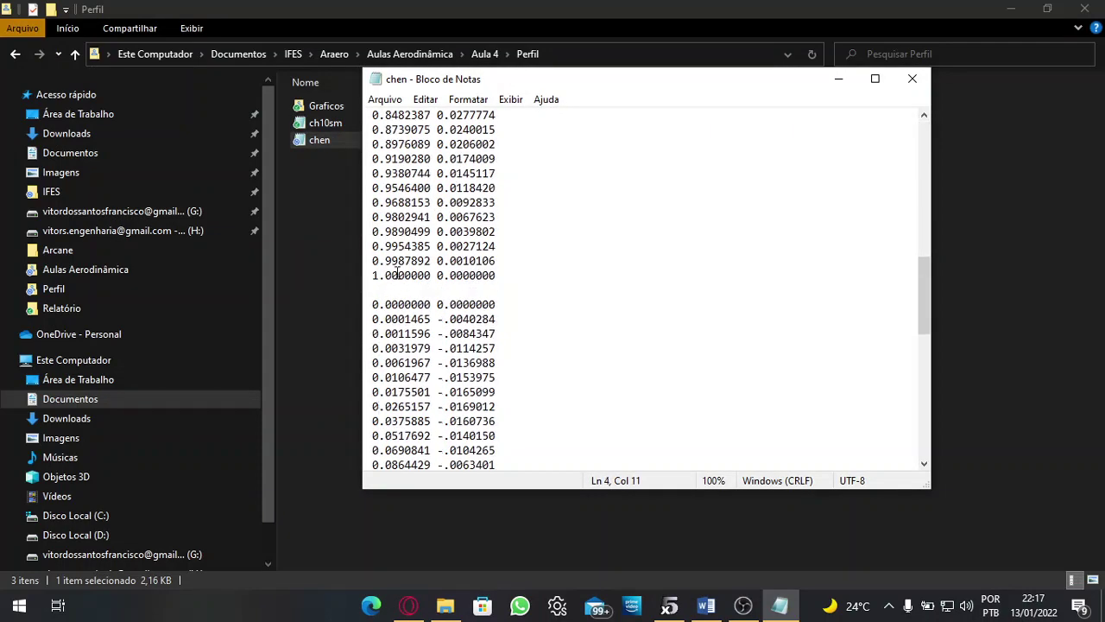
scroll(396, 273, down, 13)
scroll(417, 319, up, 16)
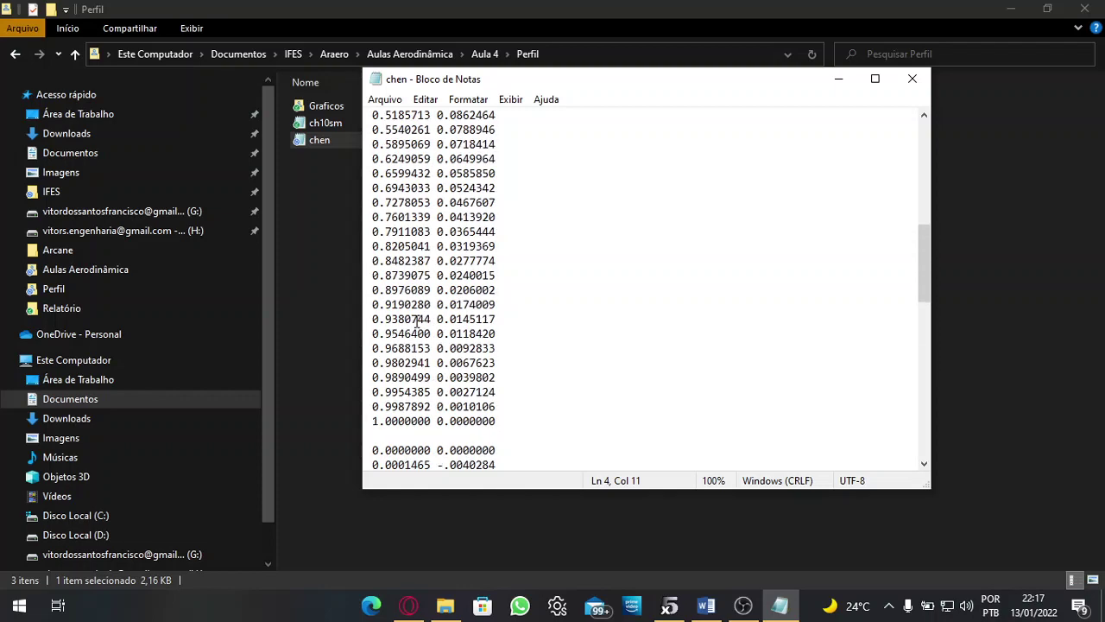
Step: Select the whole first coordinate block in the chen file, from its 1.0000000 row up to its 0.0000000 row
drag(508, 420, 366, 154)
scroll(379, 224, up, 3)
scroll(379, 189, up, 8)
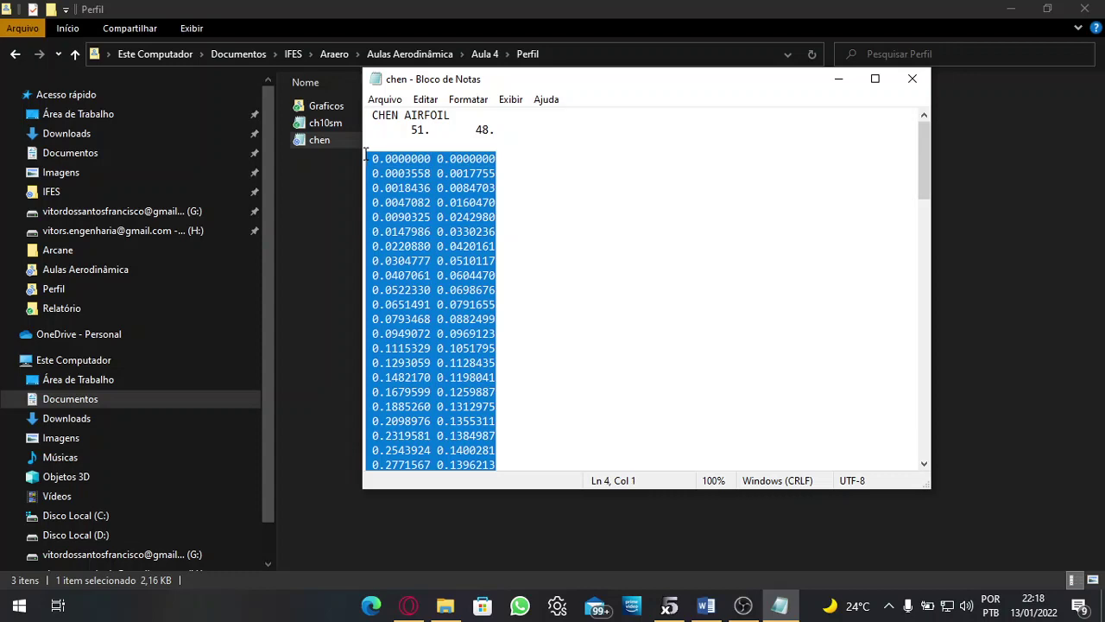
Step: Switch to Word, create a blank document, and paste the copied chen coordinate block into it
click(706, 605)
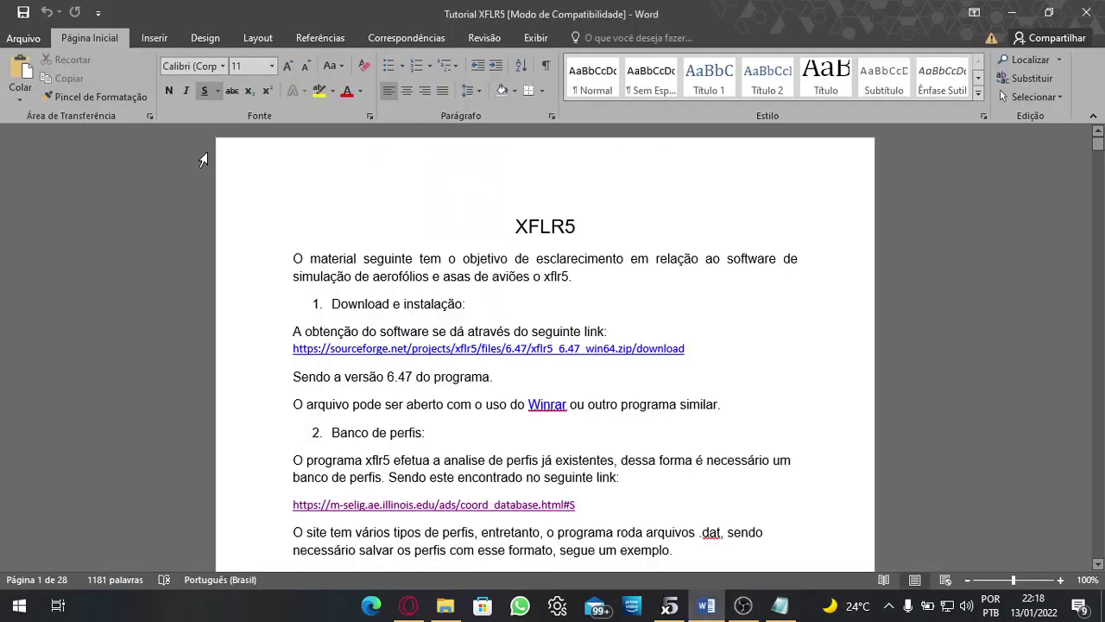
click(24, 38)
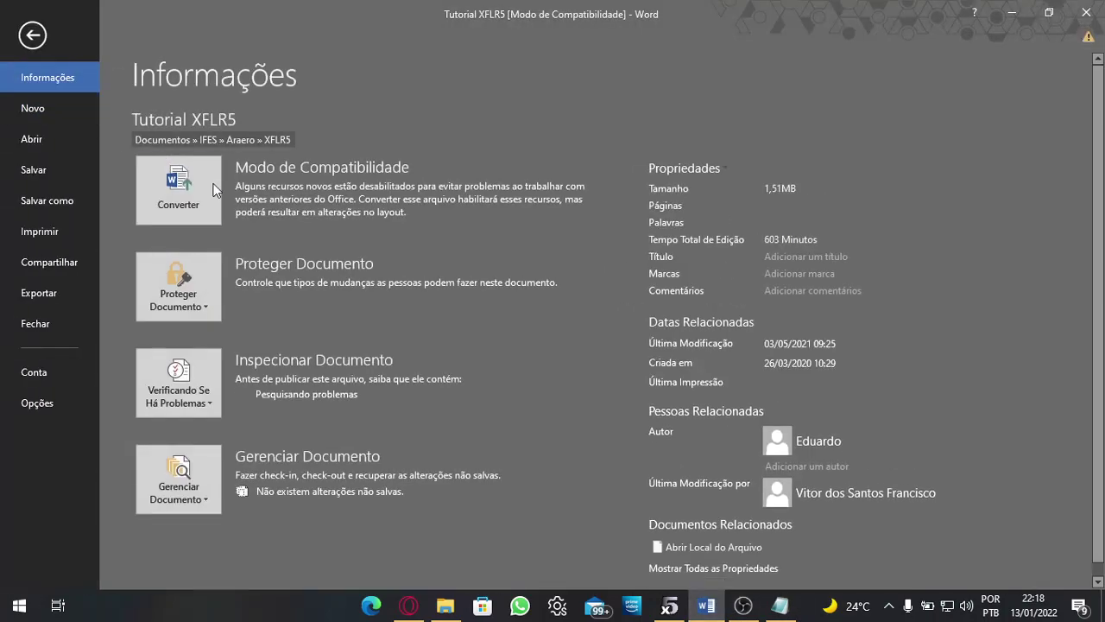
click(45, 113)
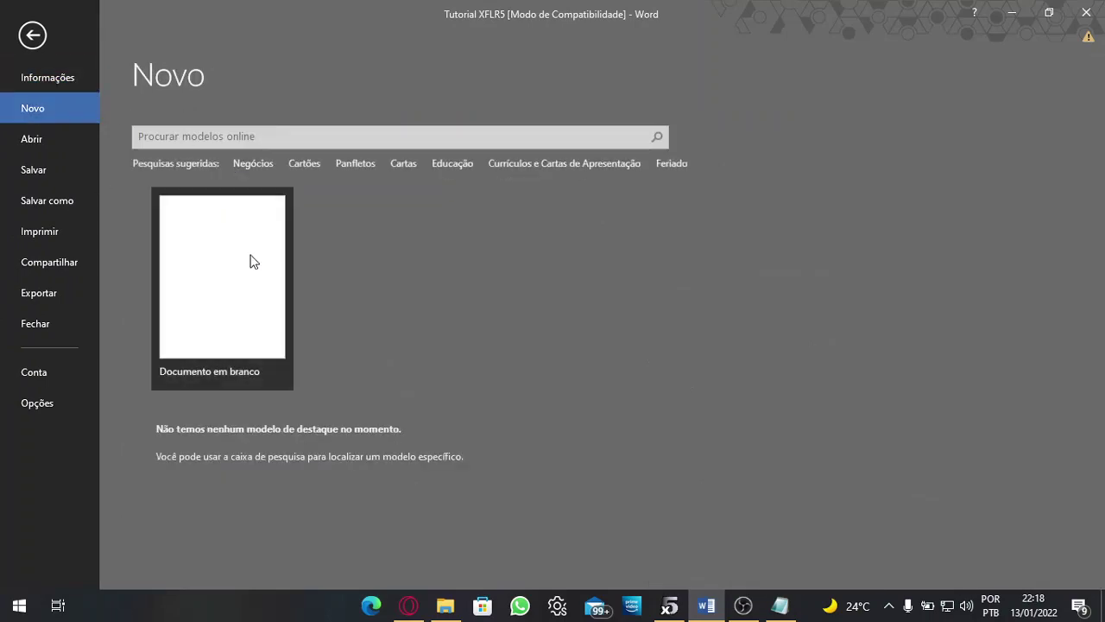
click(251, 259)
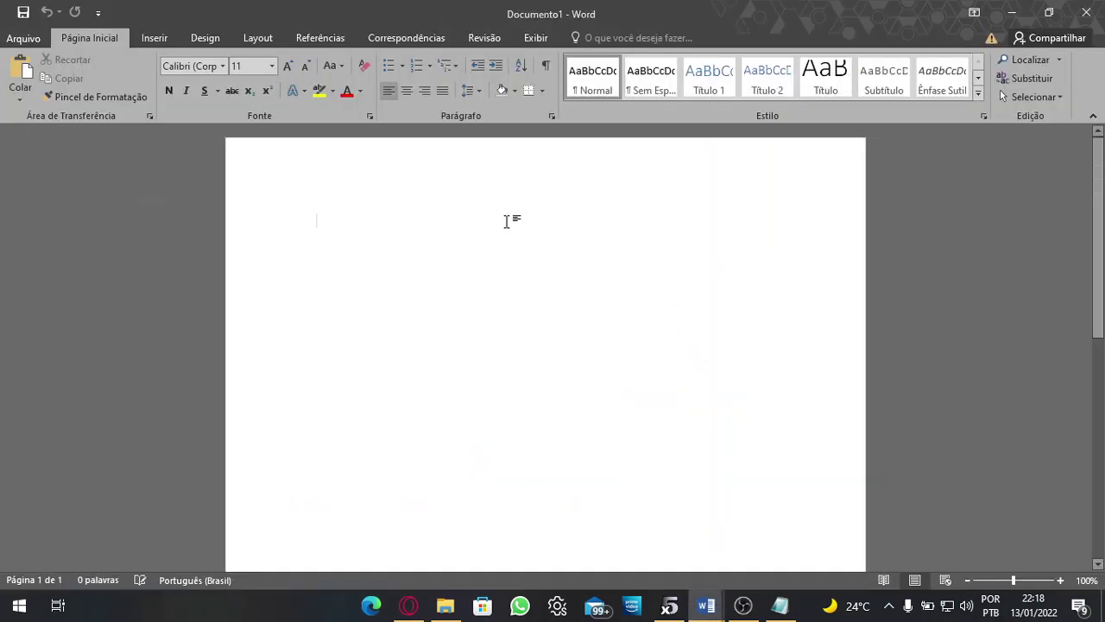
key(ctrl+v)
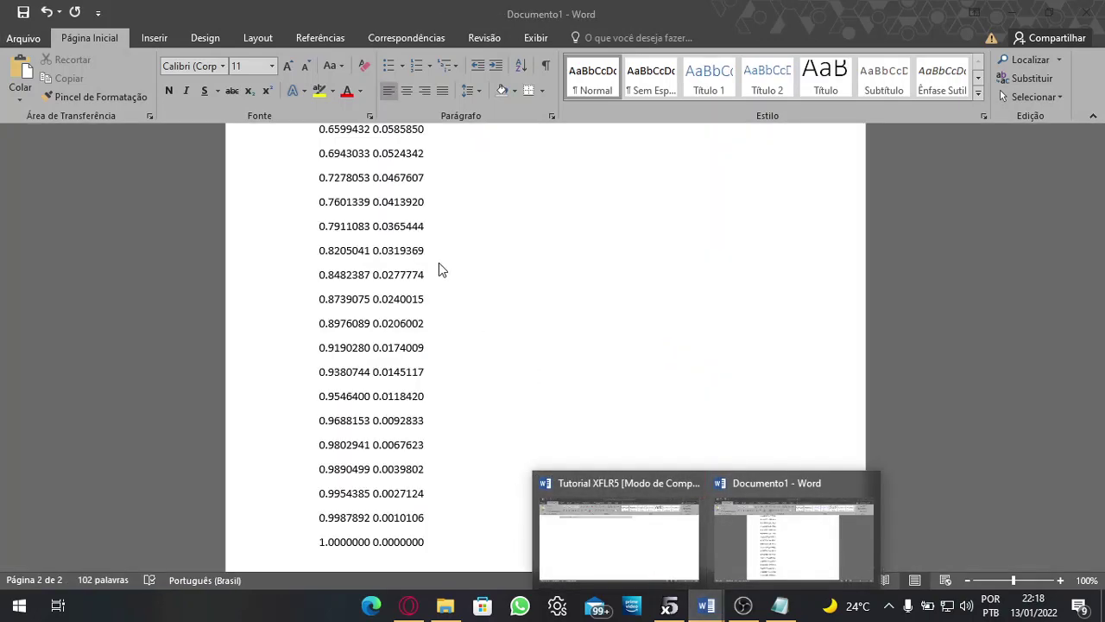
Step: Try sorting only the second page's coordinate rows as text in descending order, and undo that sort
scroll(474, 265, down, 3)
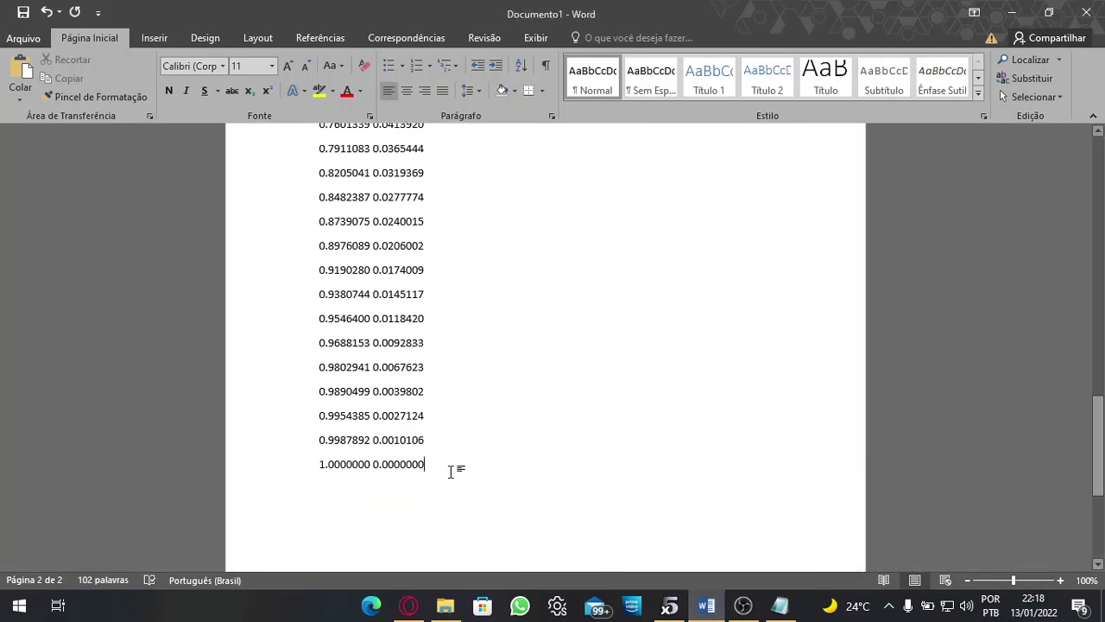
drag(427, 467, 313, 231)
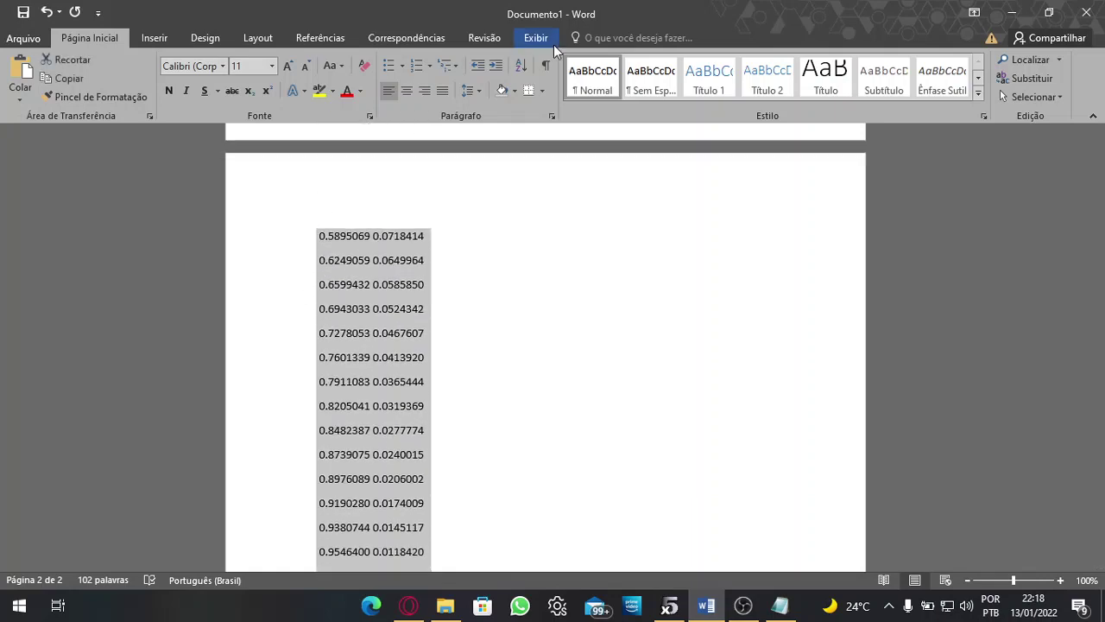
click(522, 67)
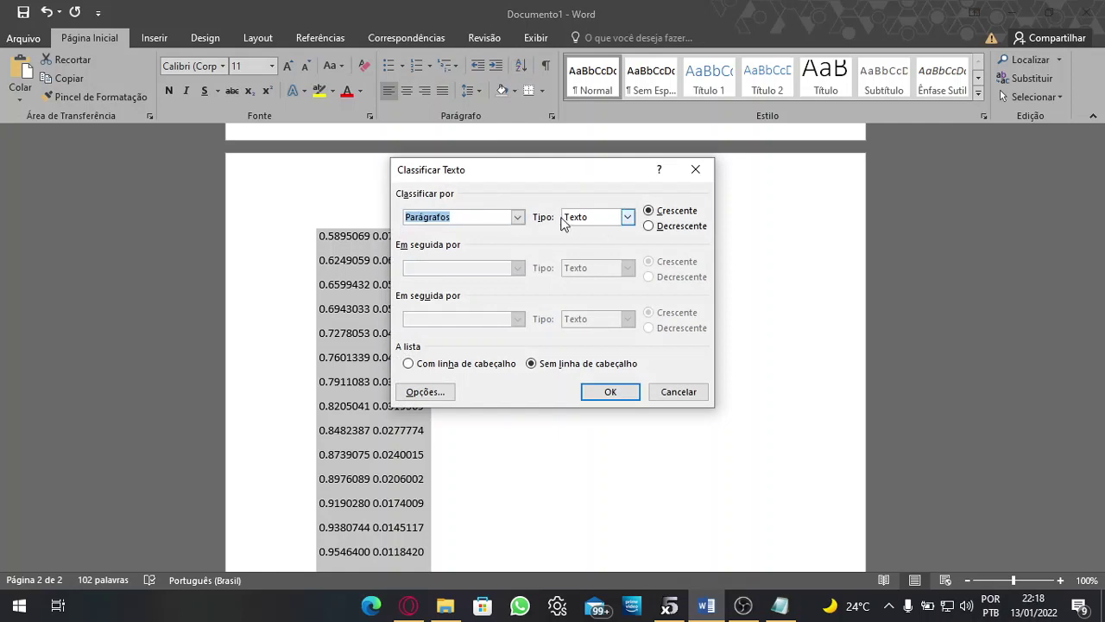
click(659, 227)
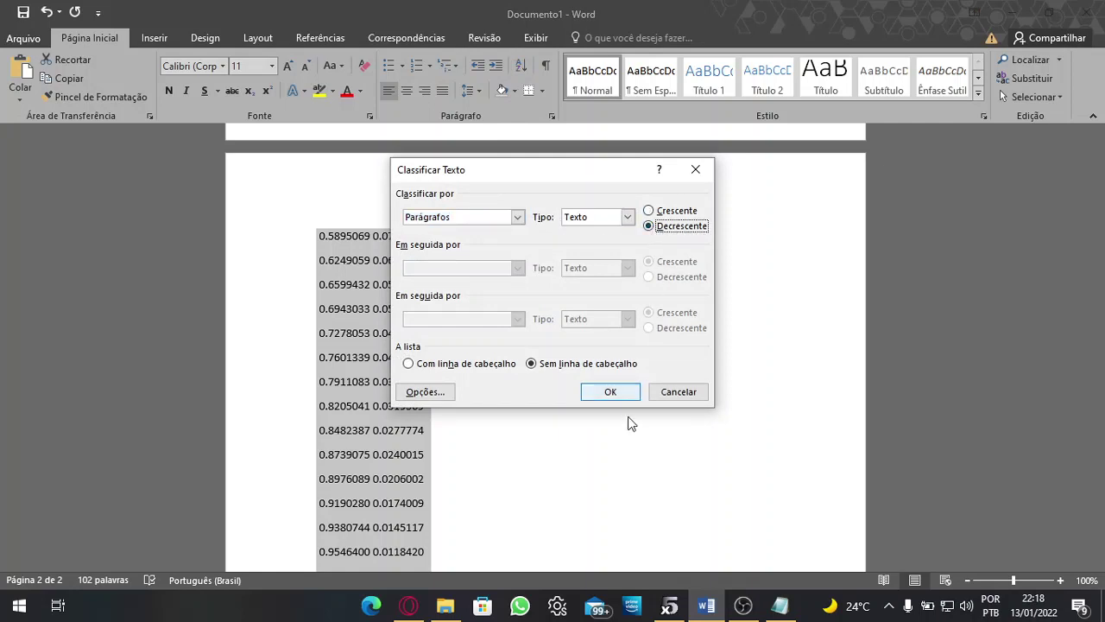
click(618, 394)
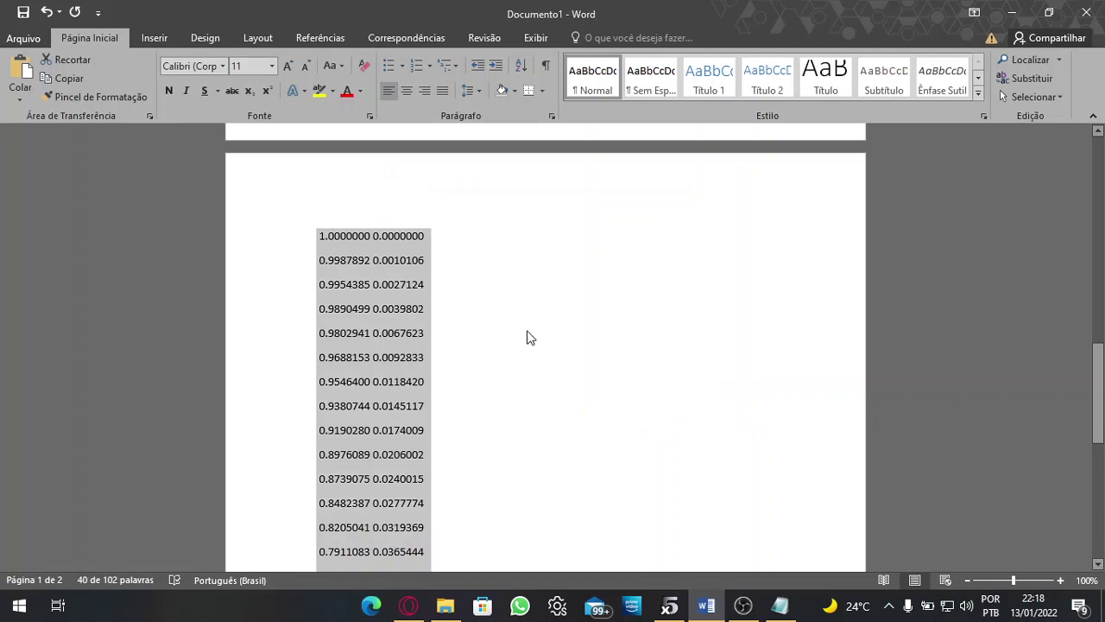
scroll(518, 318, up, 5)
scroll(513, 311, down, 9)
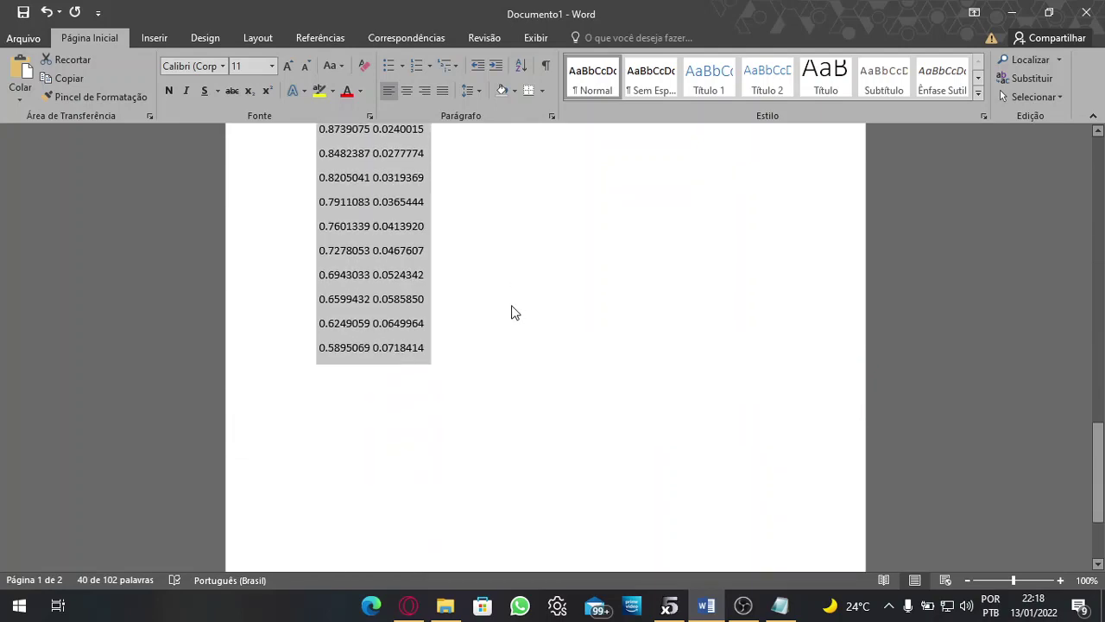
key(ctrl+z)
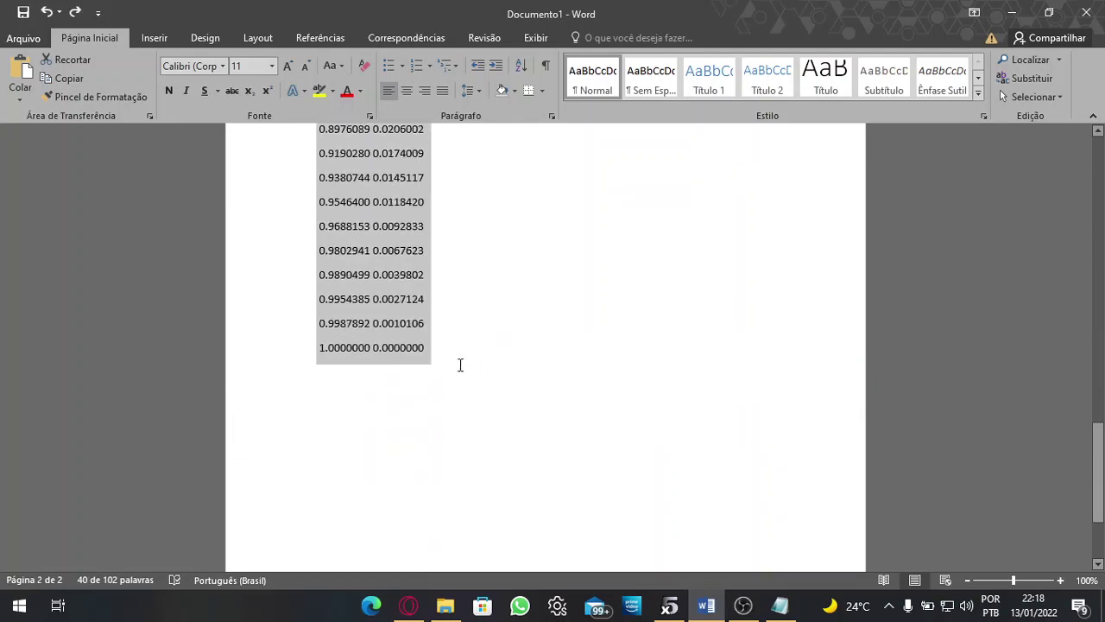
Step: Sort the entire pasted coordinate block across both pages by paragraphs, as text, in descending order
drag(460, 364, 323, 209)
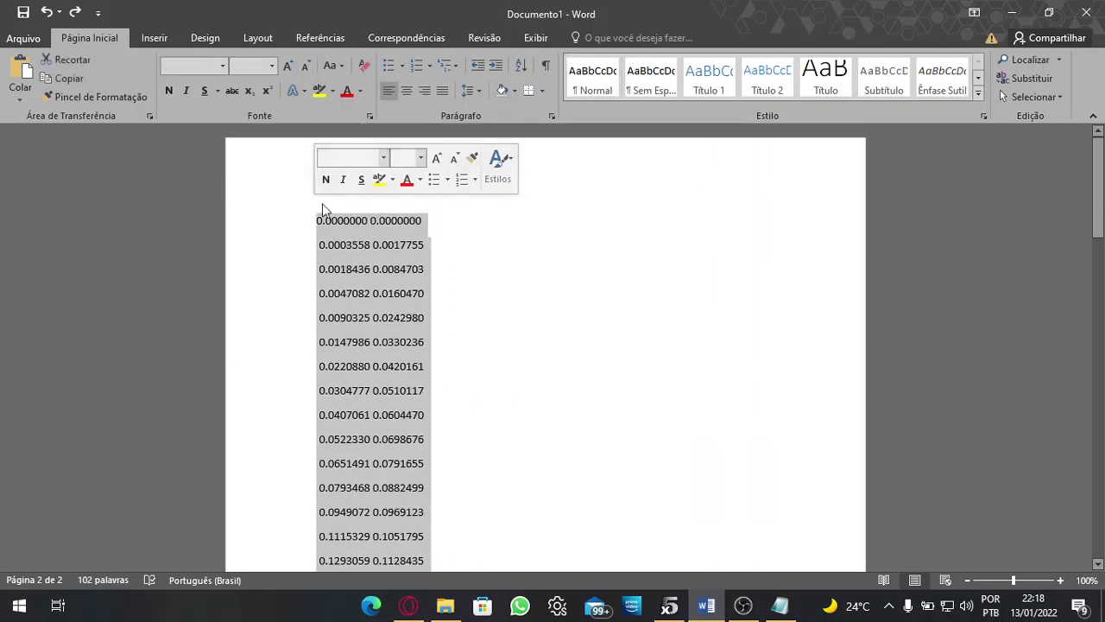
click(521, 65)
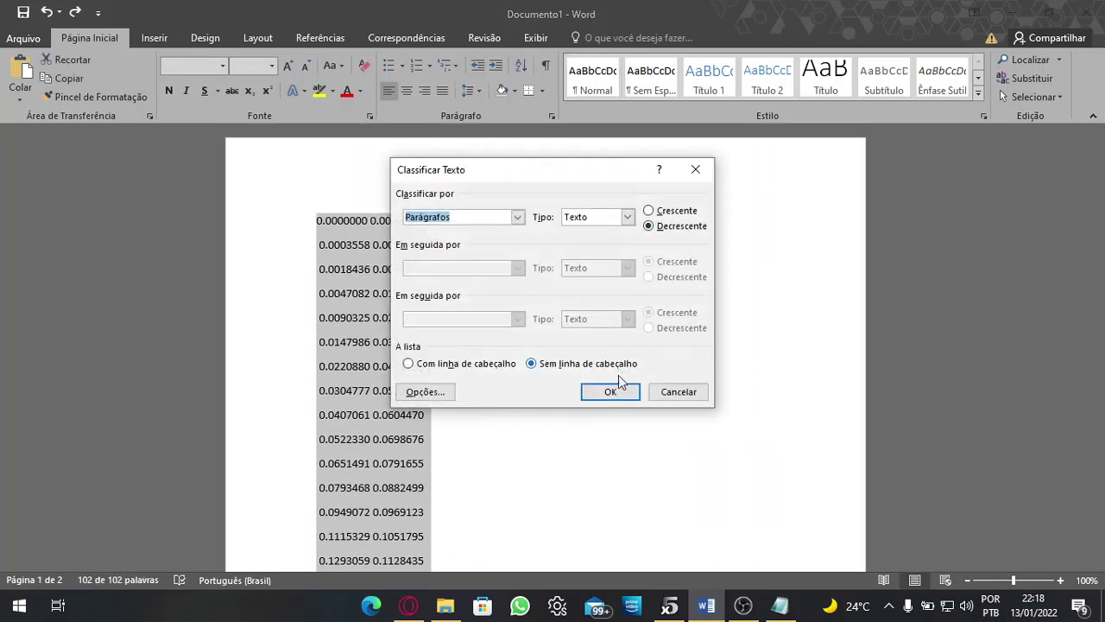
click(614, 389)
click(493, 335)
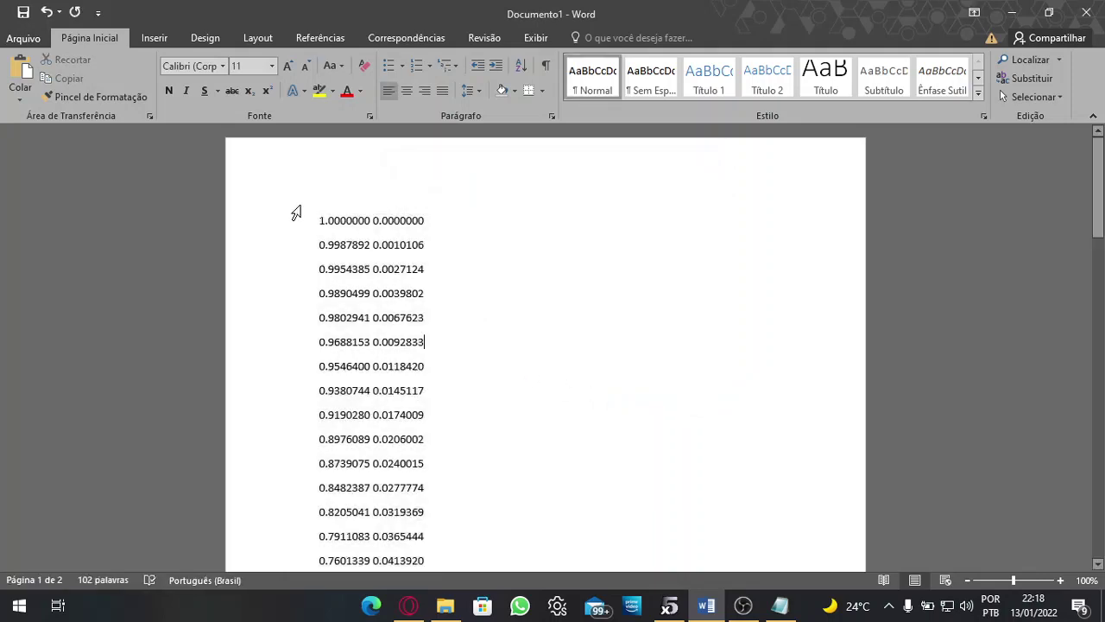
Step: Cut the whole sorted block from the Word document and paste it over the selected first block in the chen Notepad file
drag(331, 219, 499, 495)
key(ctrl+x)
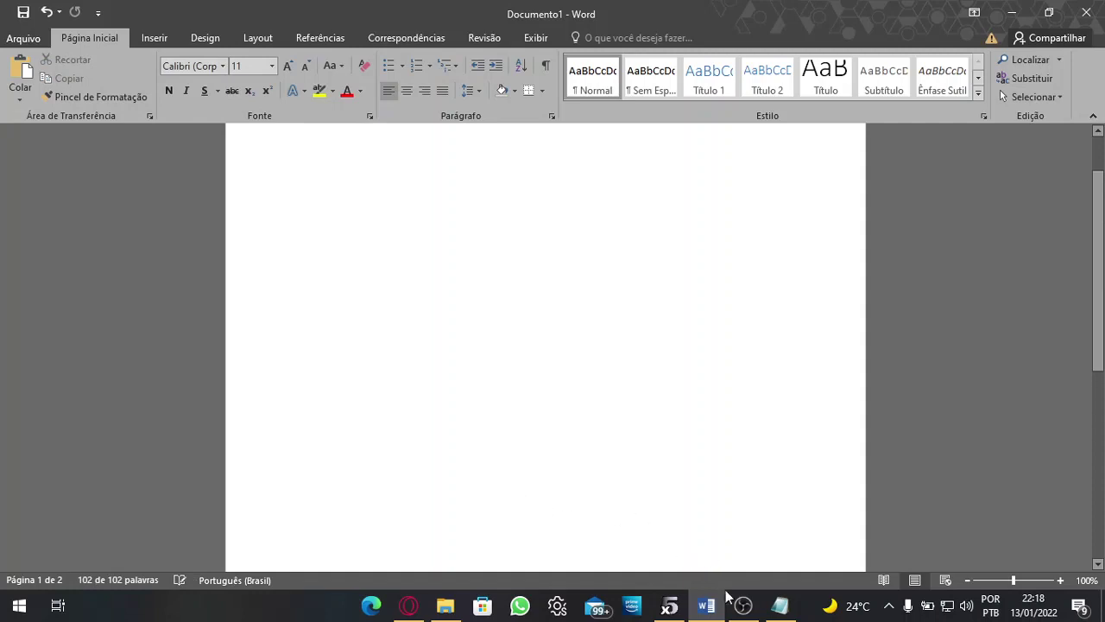
click(779, 606)
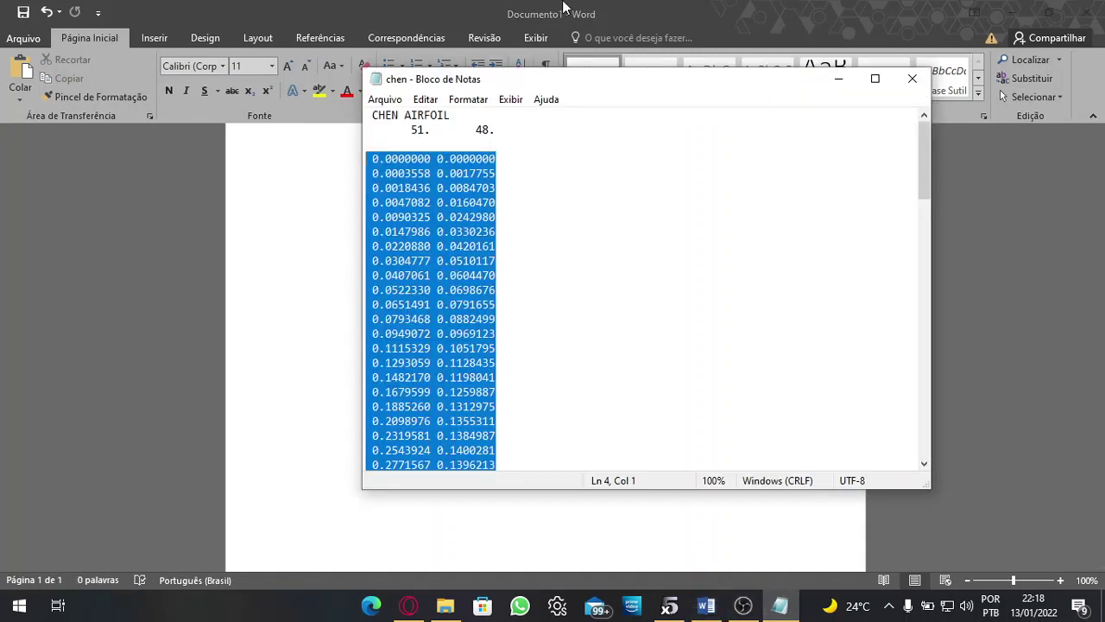
key(ctrl+v)
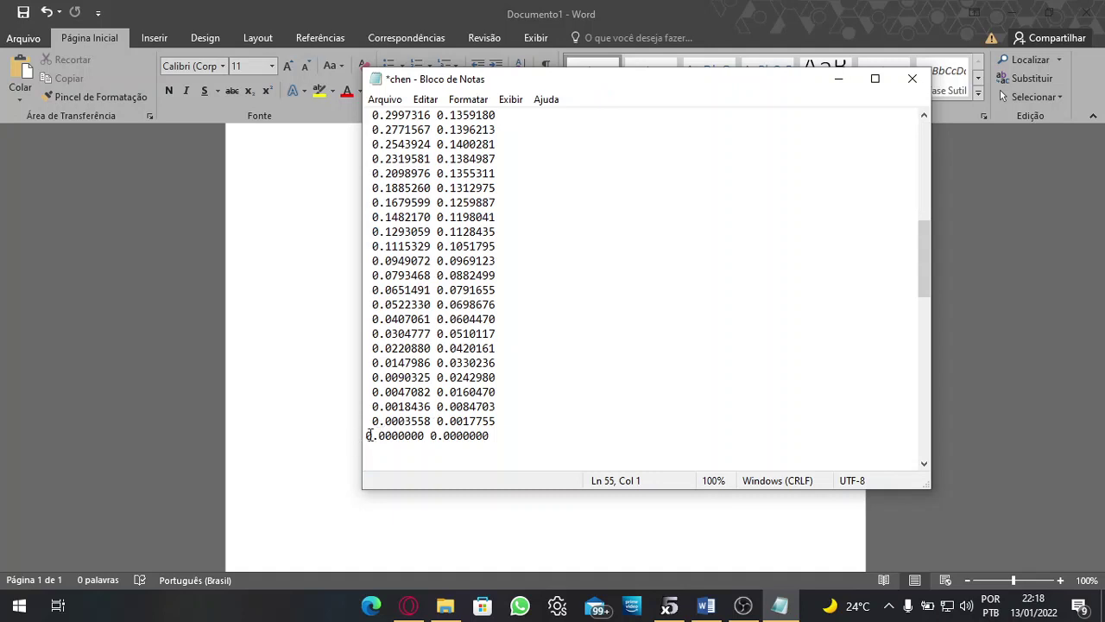
Step: Align the pasted block's last 0.0000000 row, remove the extra blank line below it, and save and close the chen file
text(0)
scroll(380, 414, down, 3)
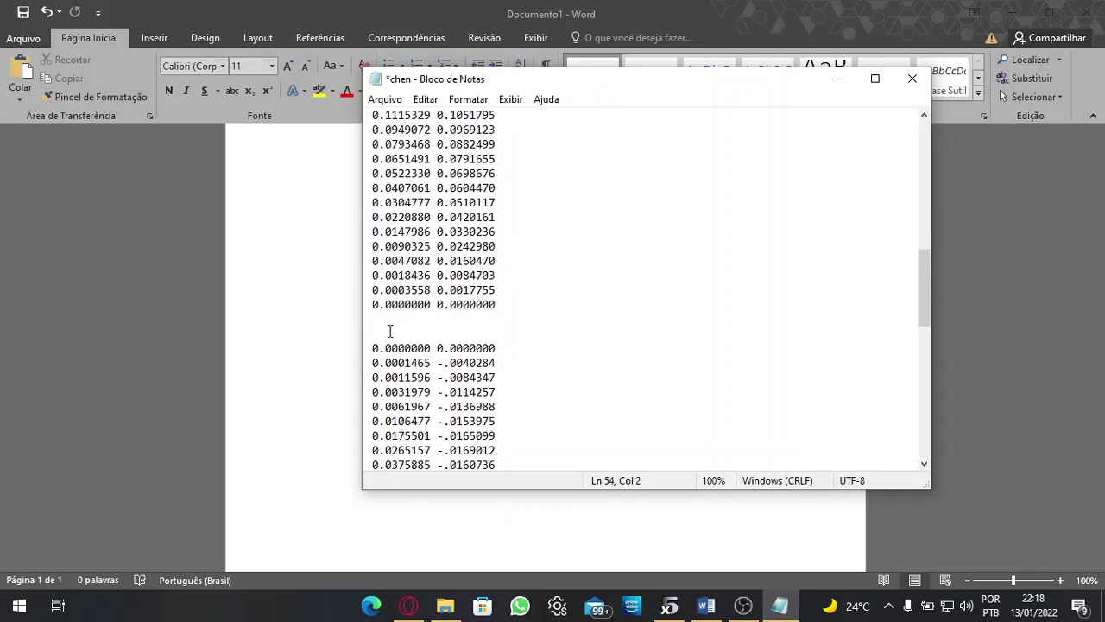
key(BackSpace)
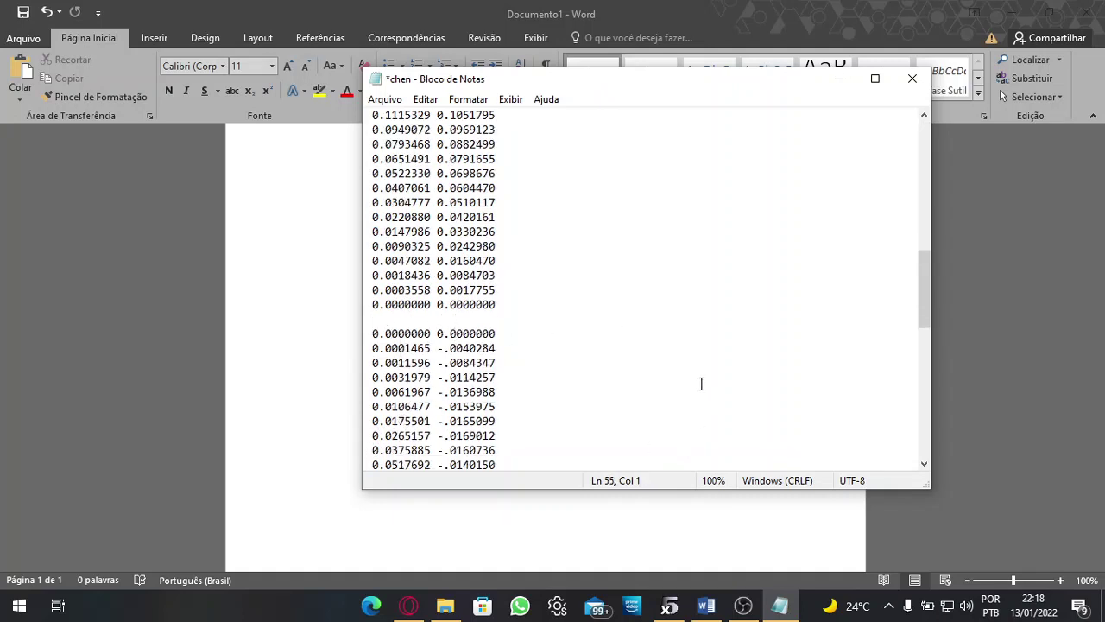
key(ctrl+s)
click(913, 78)
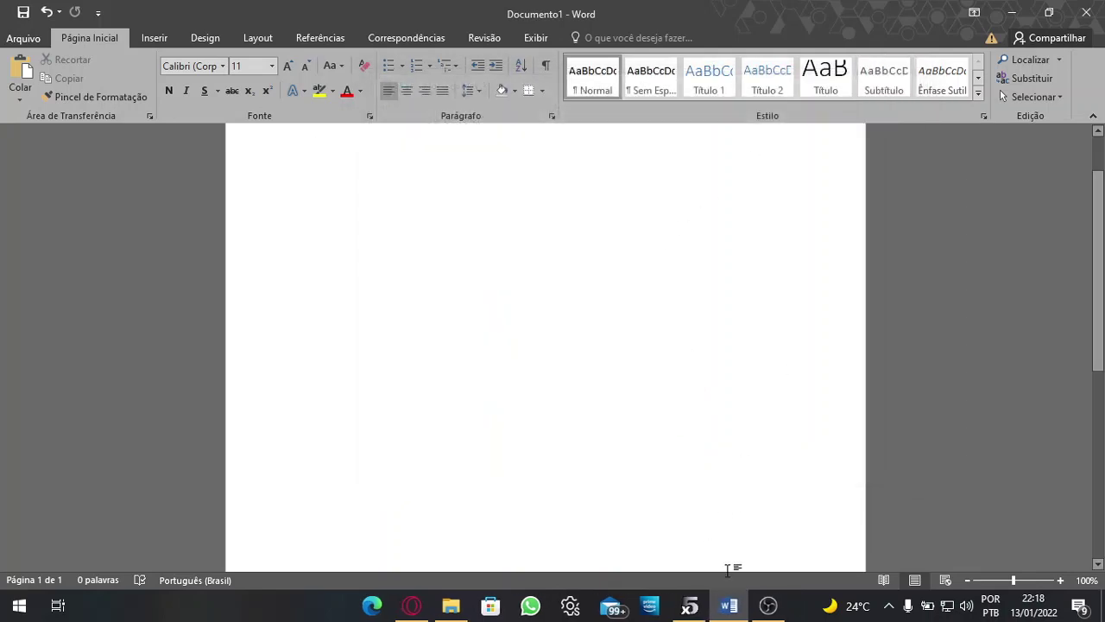
Step: Switch to XFLR5 and enter the Direct Foil Design module
click(689, 606)
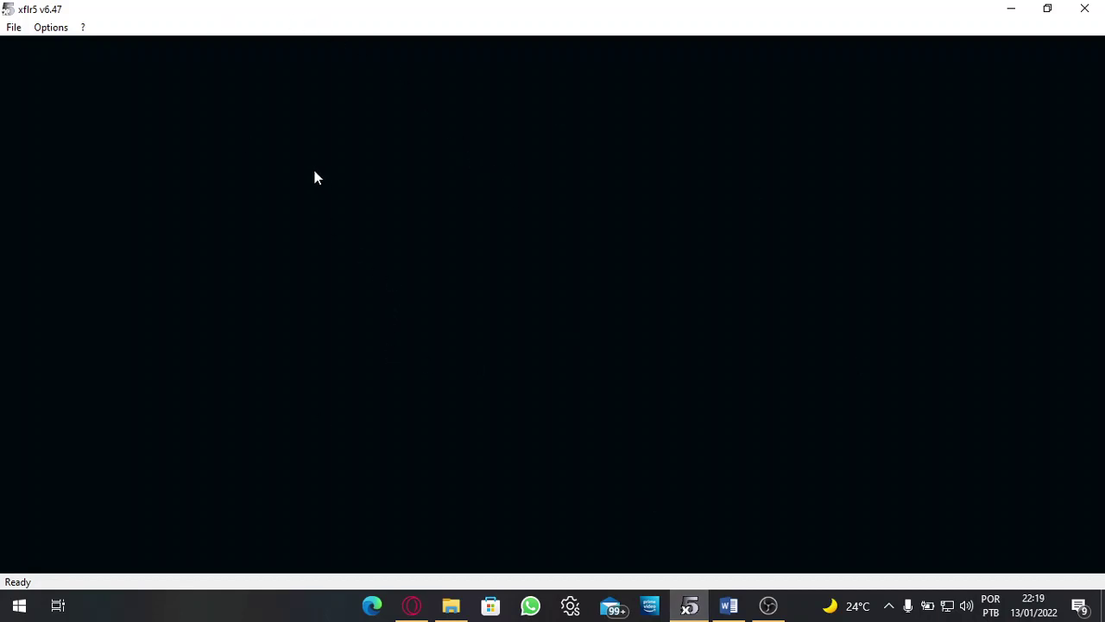
click(13, 28)
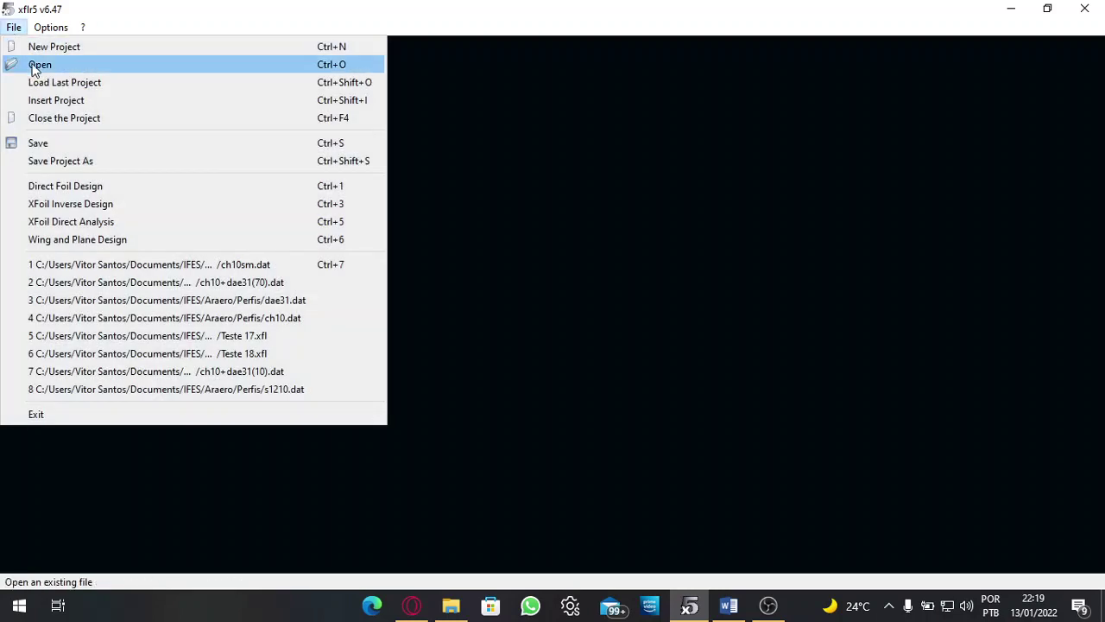
click(129, 186)
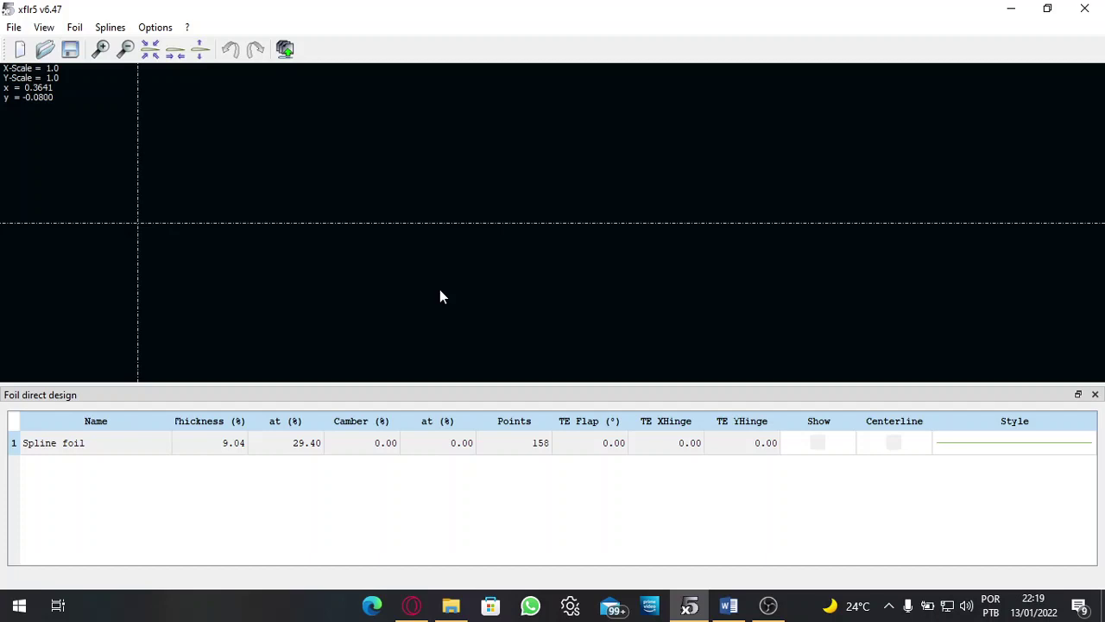
Step: Load the ch10sm DAT file from the Perfil folder into the foil design
click(43, 52)
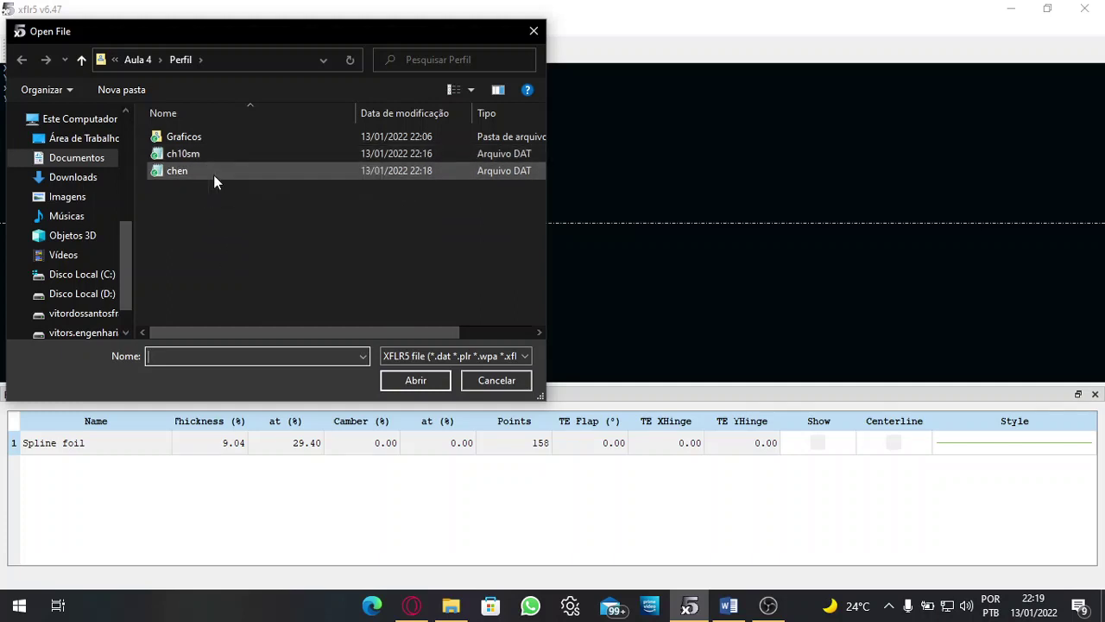
click(213, 152)
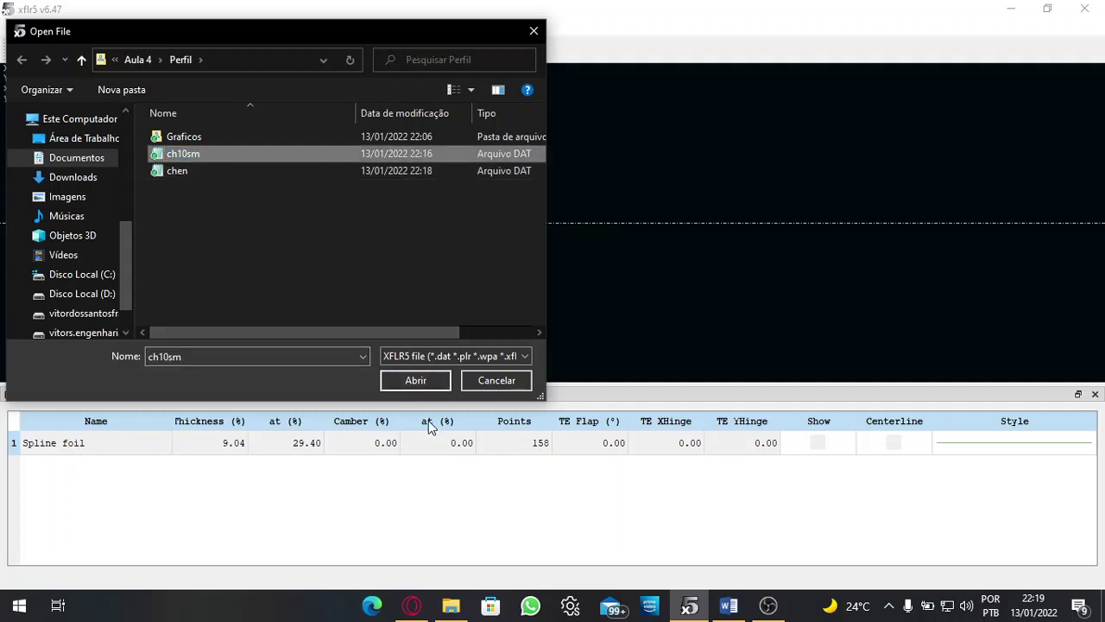
click(414, 381)
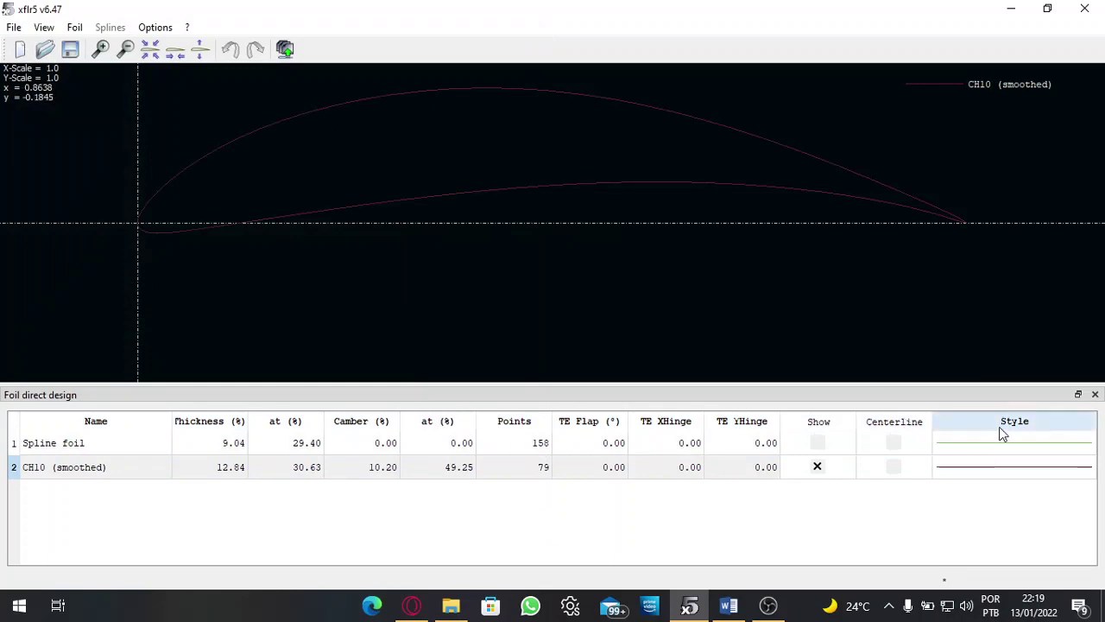
Step: Change the CH10 (smoothed) foil's line color to bright green, #32e20a
click(1002, 464)
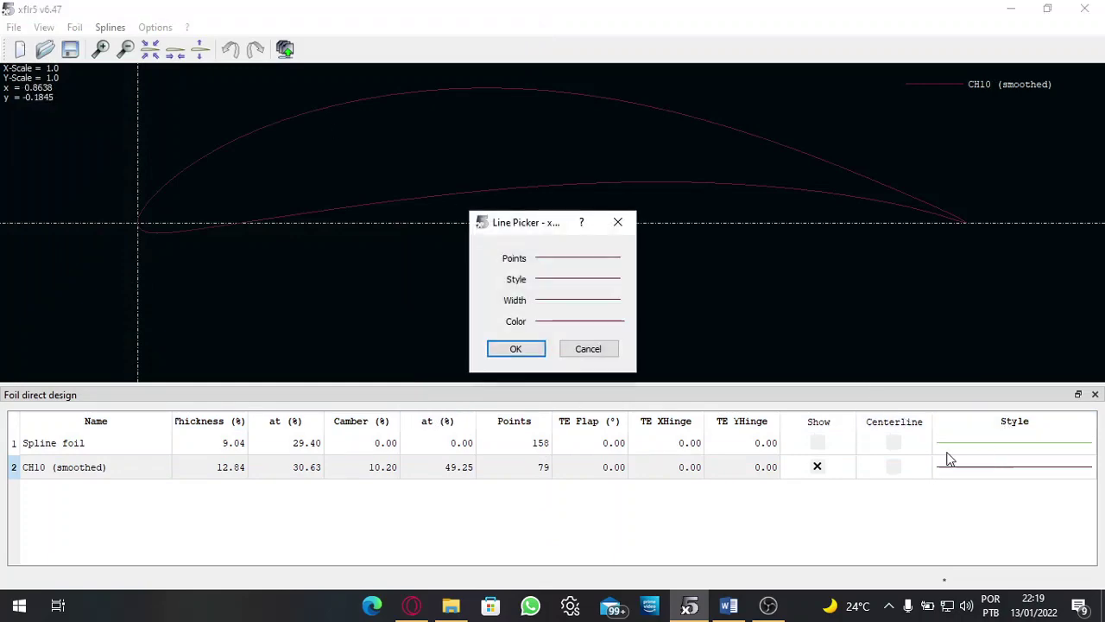
click(568, 322)
click(665, 160)
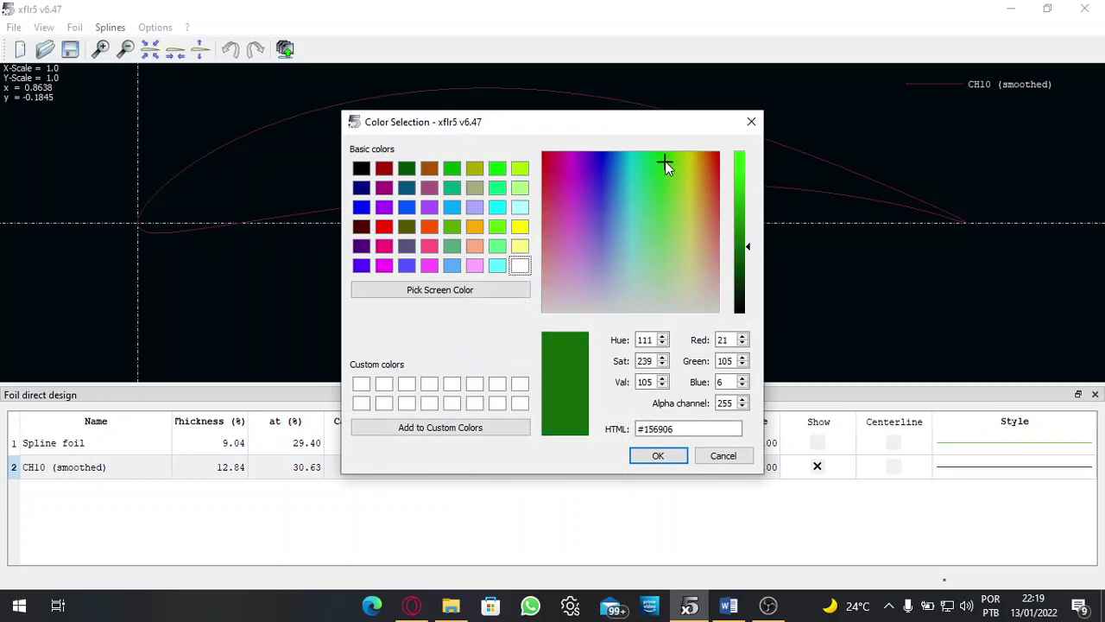
click(739, 171)
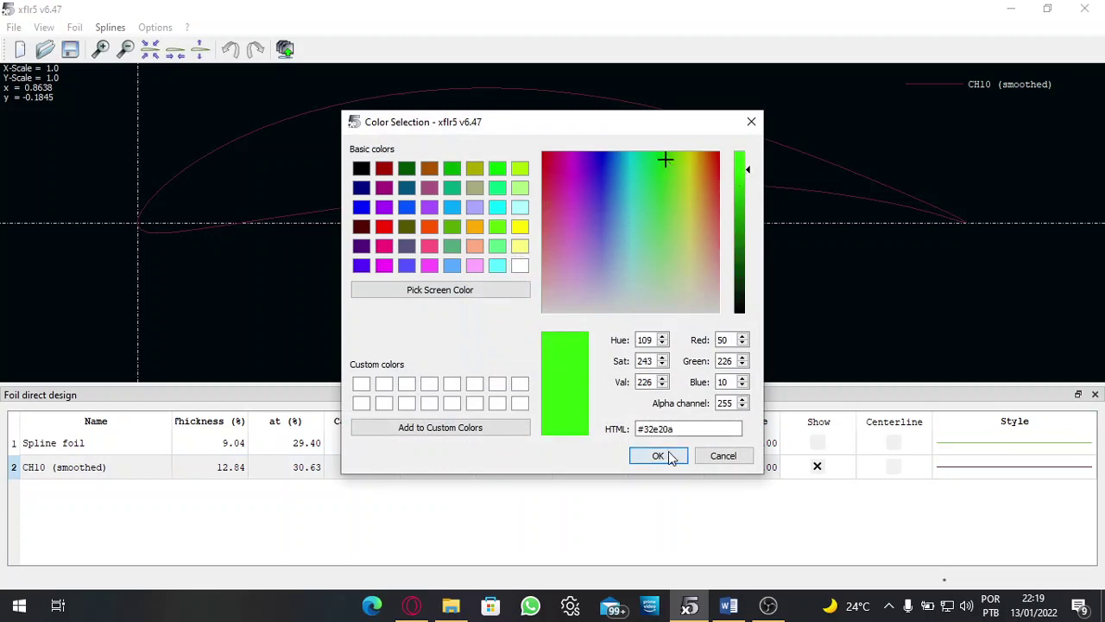
click(661, 455)
click(518, 349)
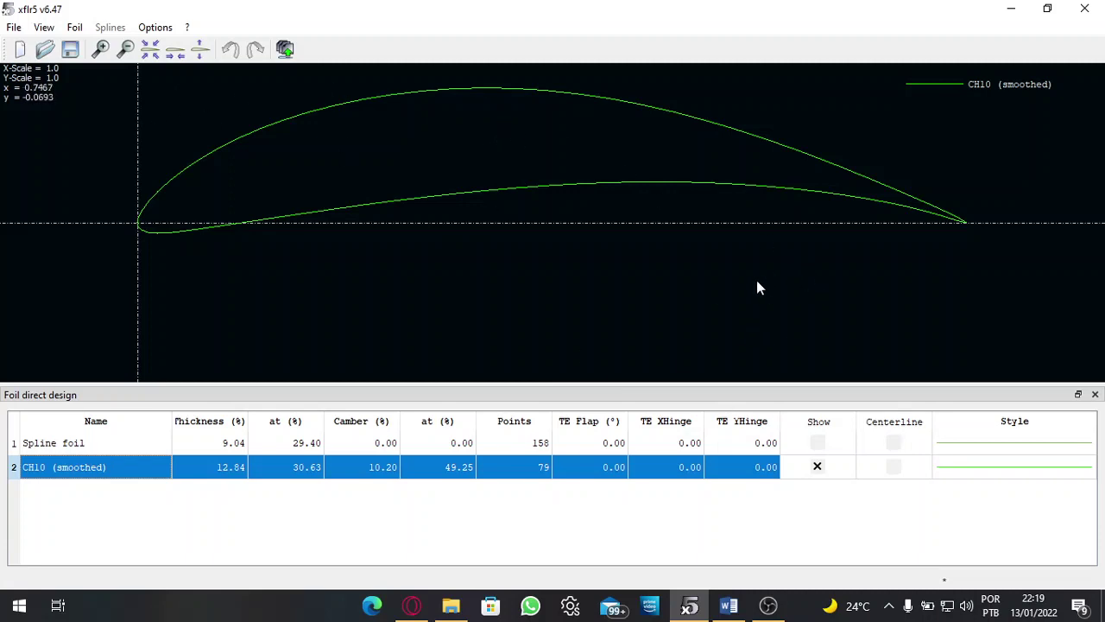
scroll(990, 229, up, 3)
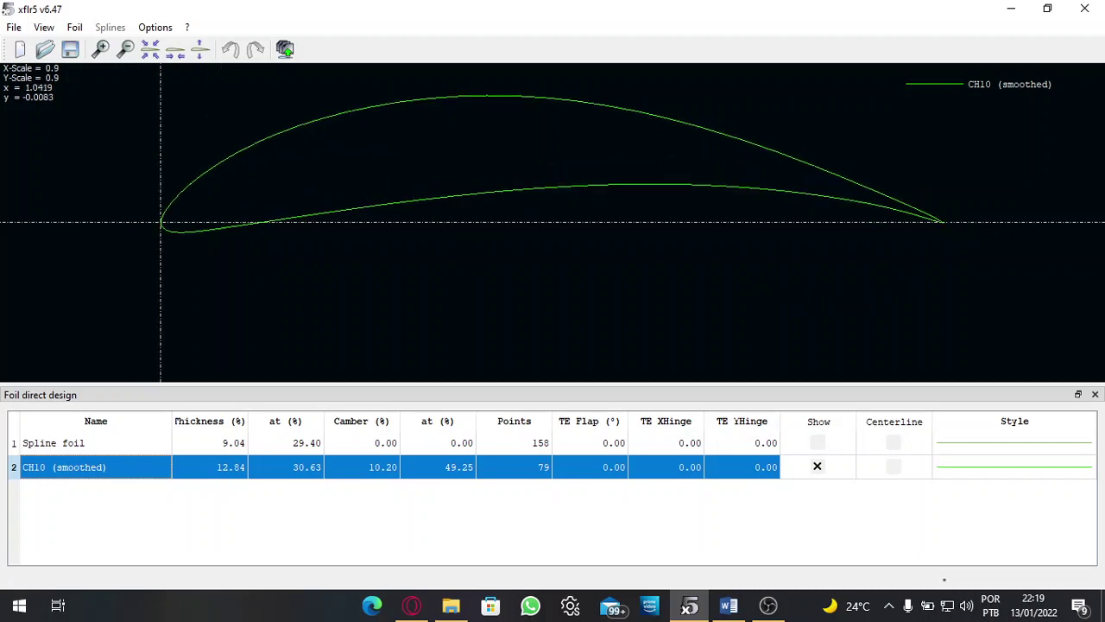
scroll(75, 254, up, 10)
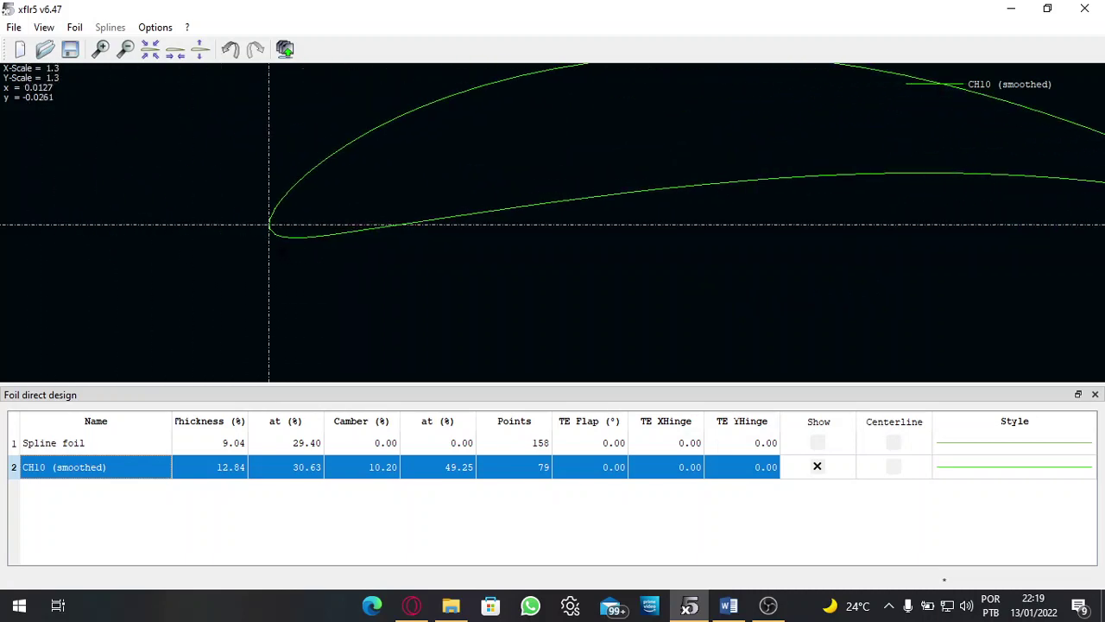
scroll(979, 259, down, 7)
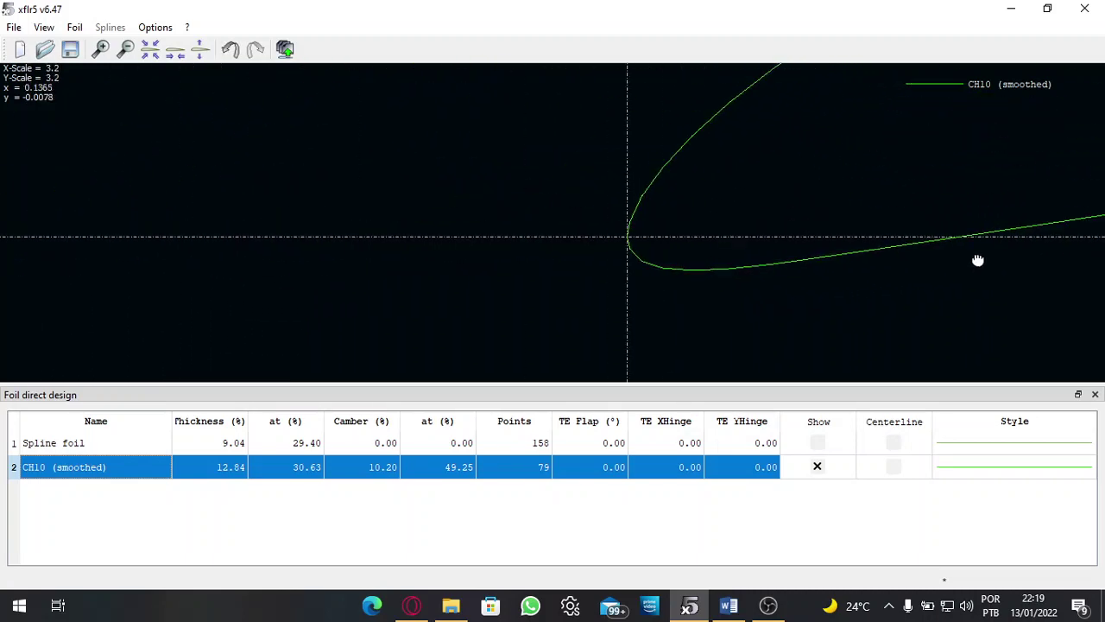
scroll(772, 252, down, 10)
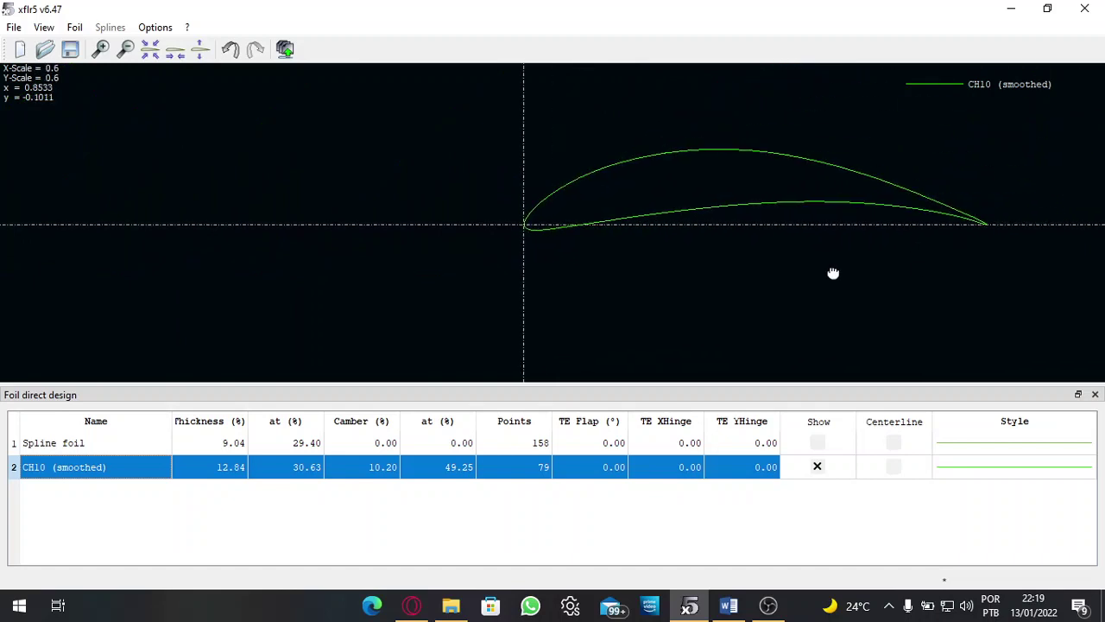
Step: Examine the CH10 (smoothed) foil's trailing edge up close to see whether its upper and lower surfaces meet
drag(834, 274, 509, 275)
scroll(570, 251, up, 7)
scroll(553, 226, up, 20)
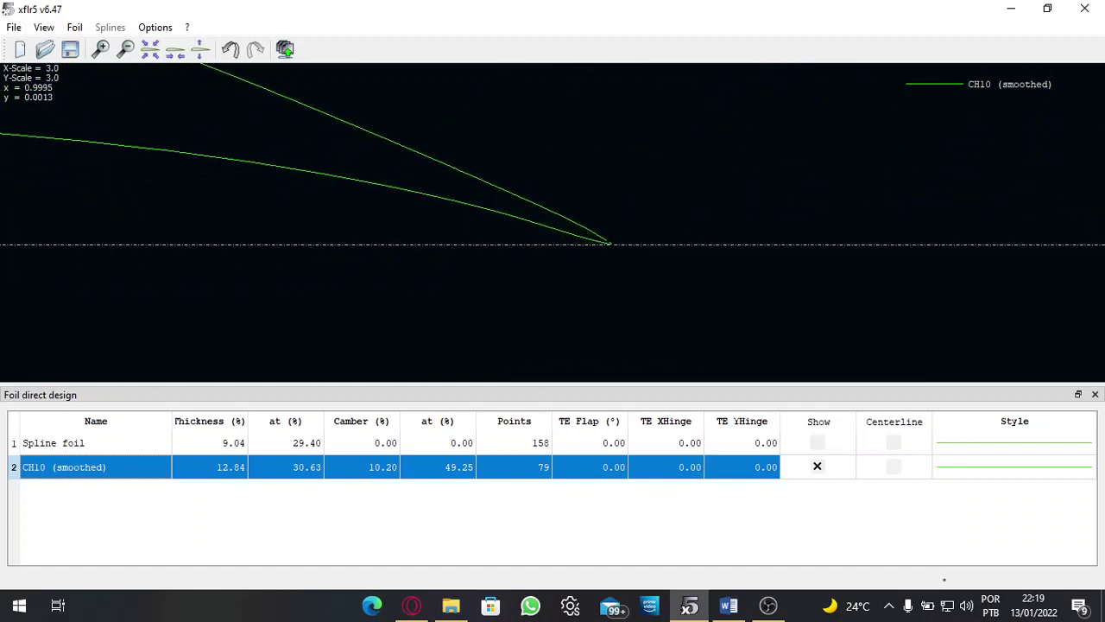
scroll(553, 225, up, 15)
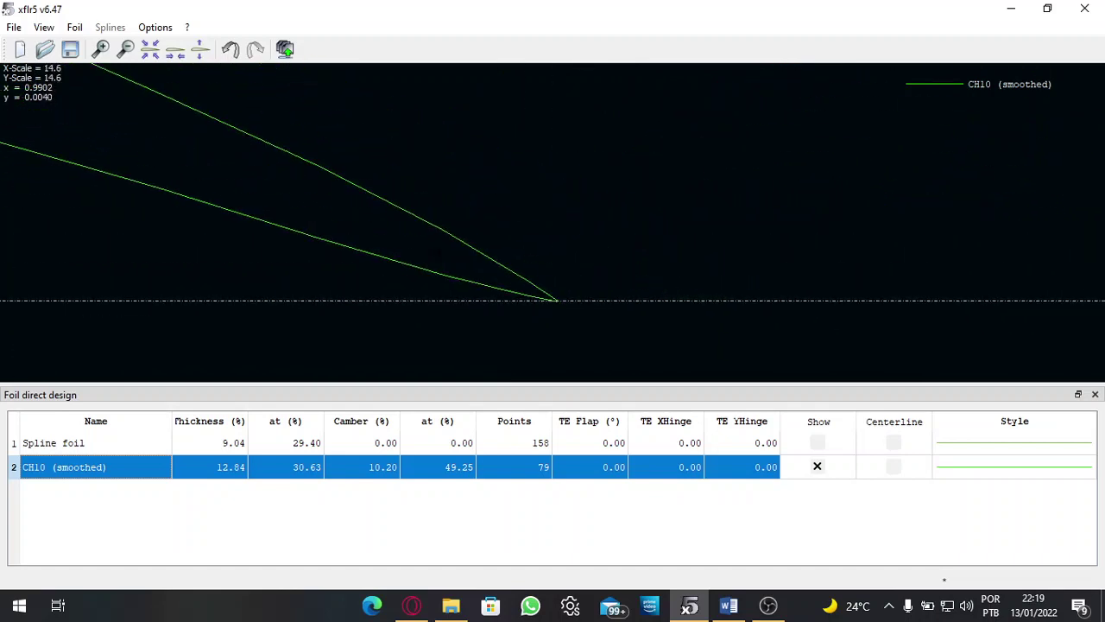
scroll(552, 259, up, 10)
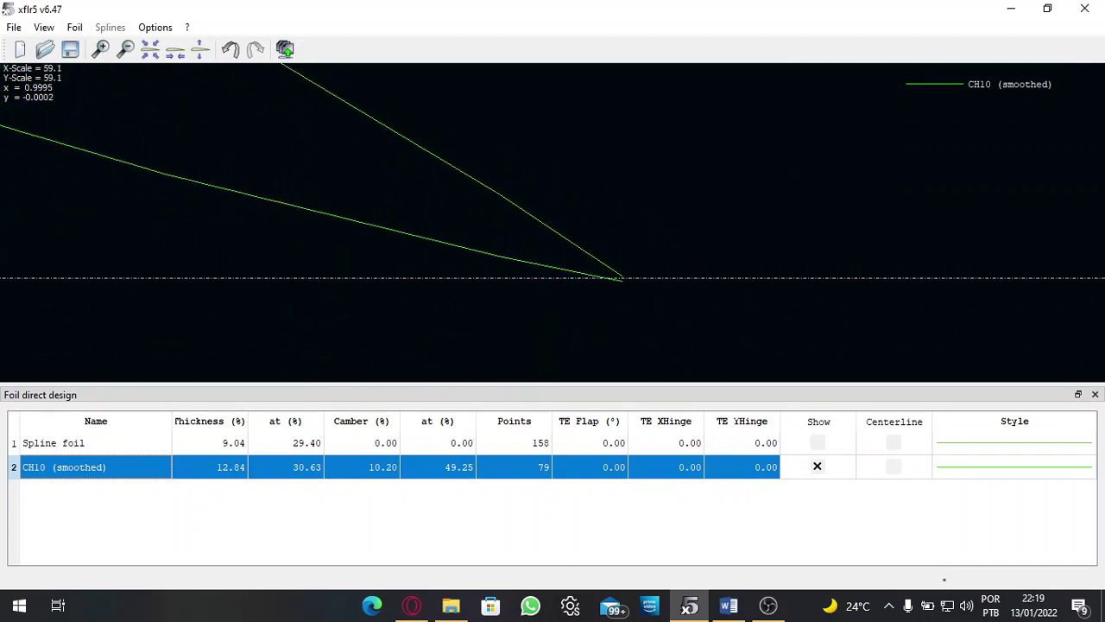
drag(691, 333, 582, 232)
scroll(498, 196, up, 10)
scroll(619, 326, up, 2)
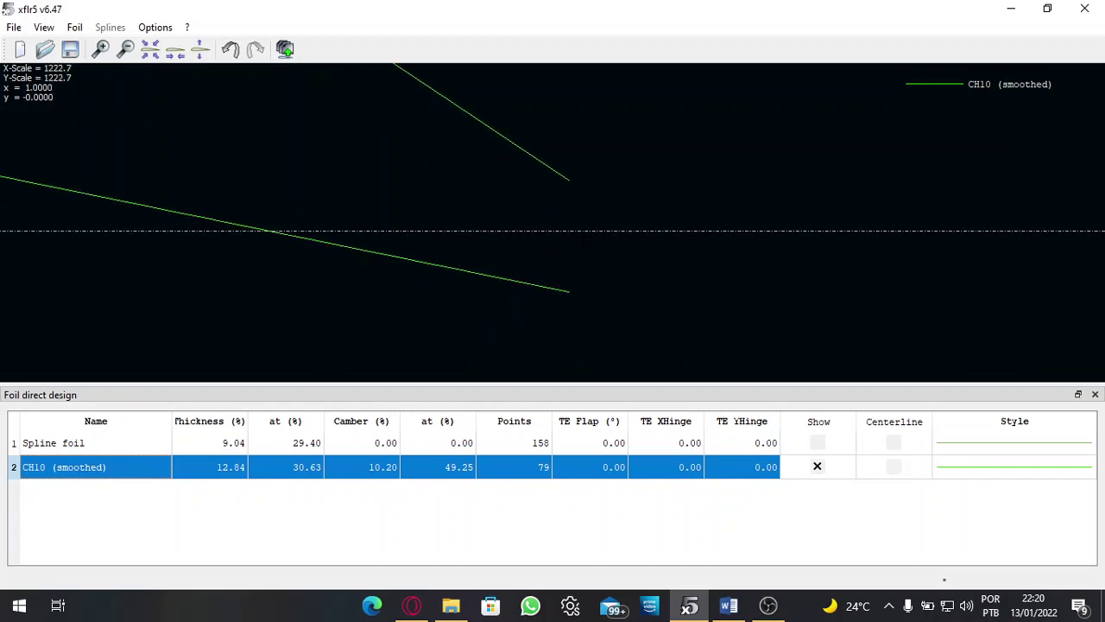
Step: Edit the CH10 (smoothed) foil's coordinates and set the Y value of point 1 to 0
right_click(585, 237)
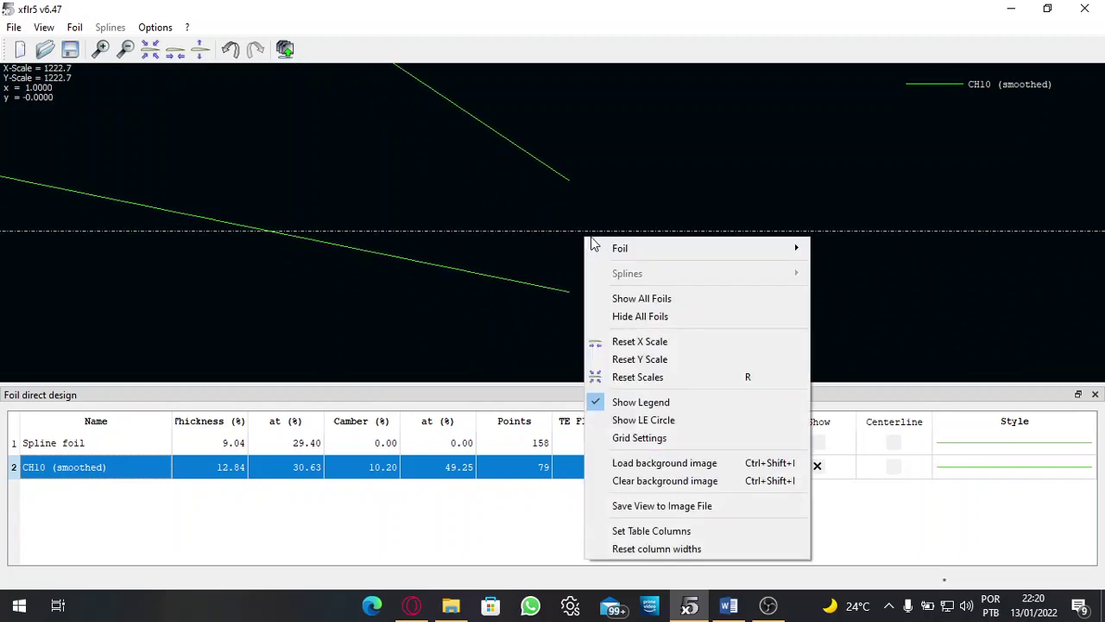
mouse_move(780, 249)
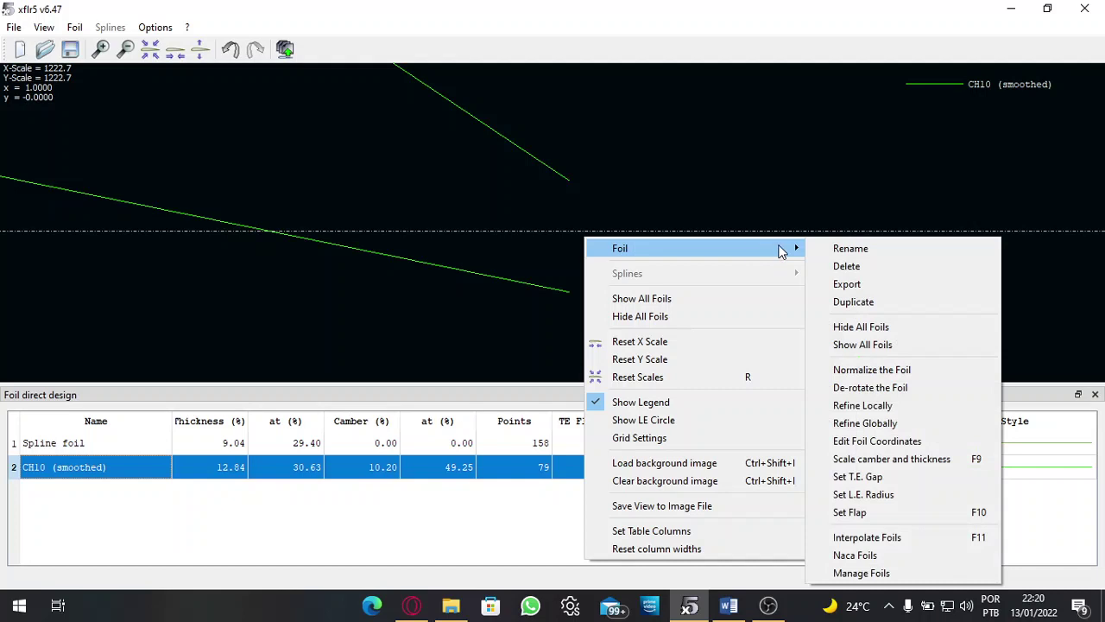
click(877, 441)
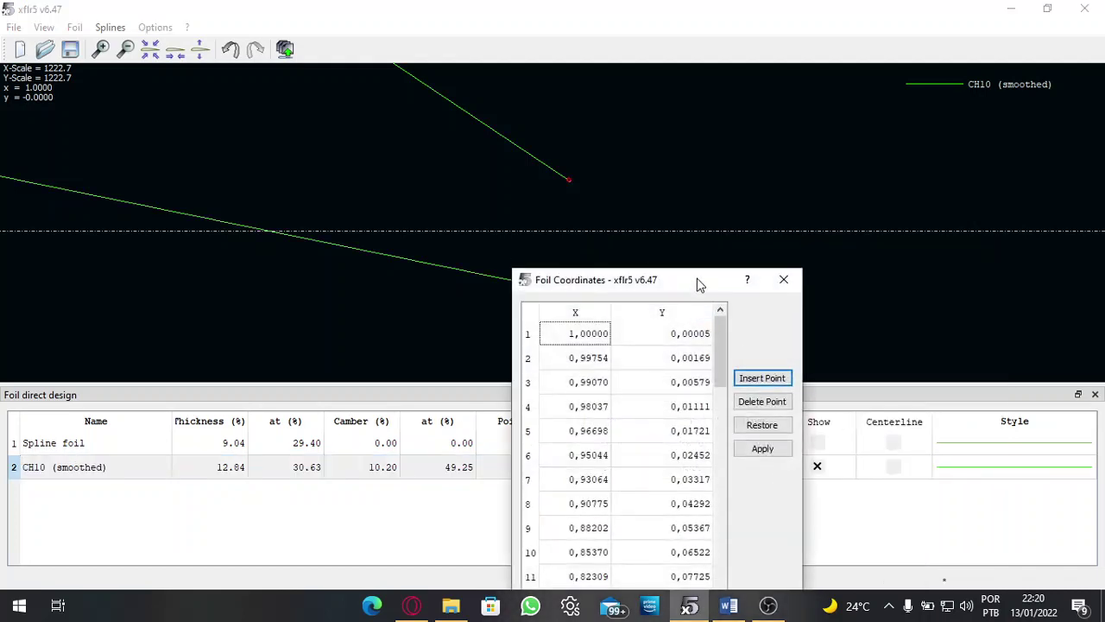
drag(699, 285, 920, 120)
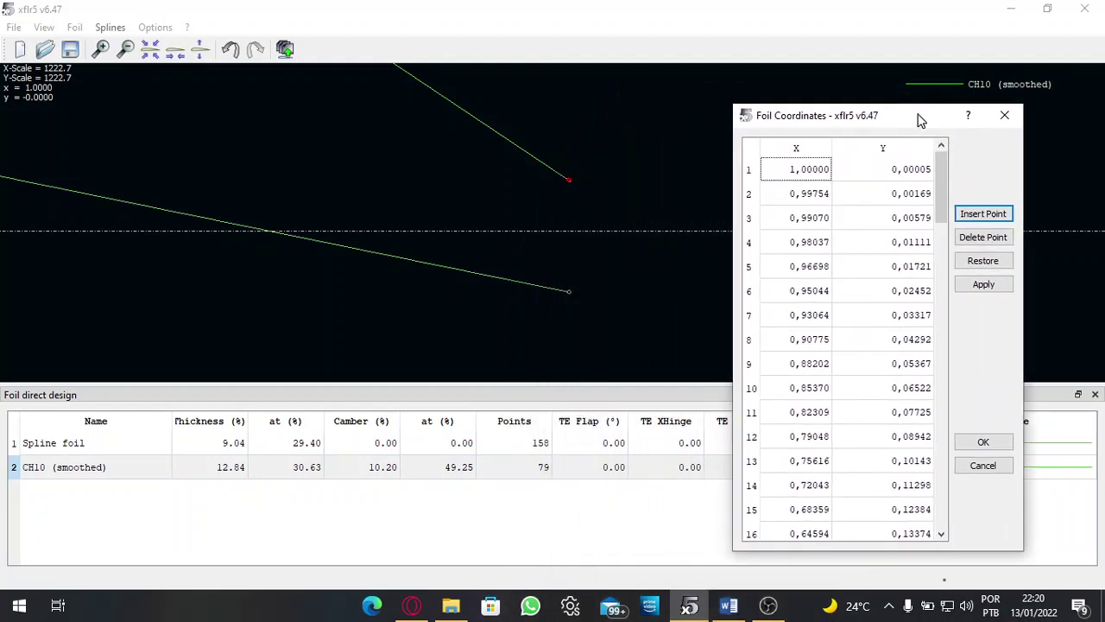
click(806, 177)
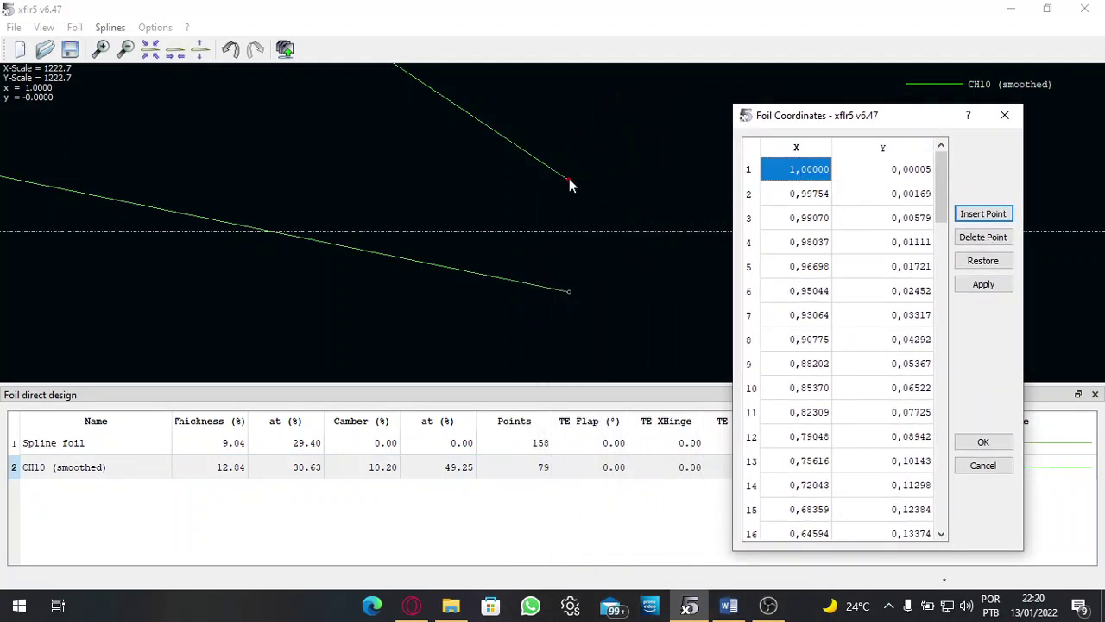
click(918, 172)
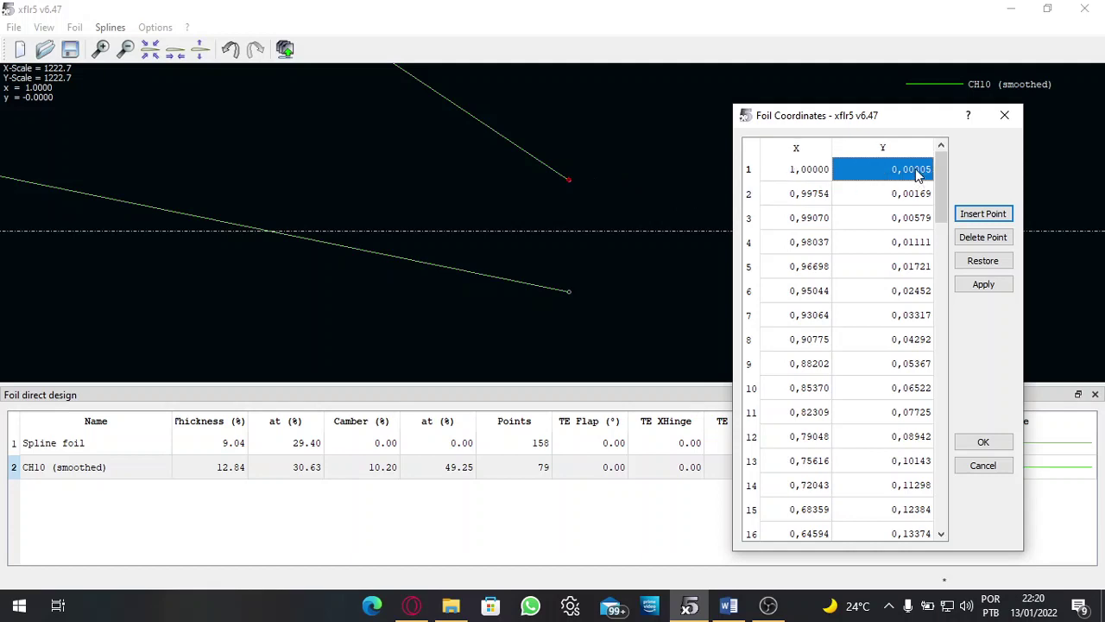
text(0)
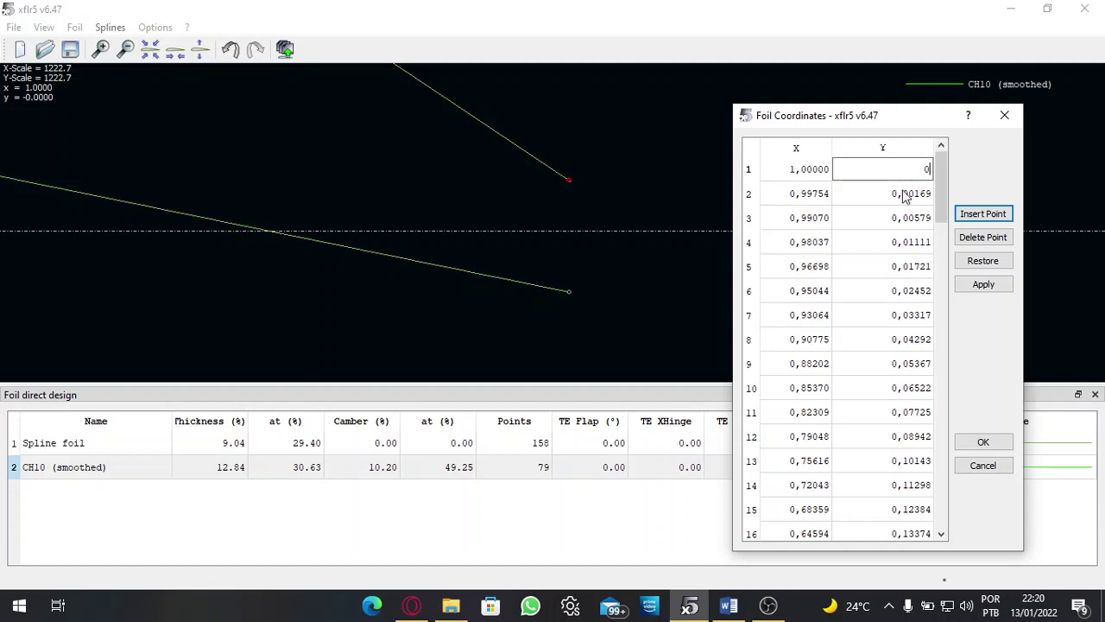
Step: Set the Y value of point 79 to 0 and save the foil, overwriting the existing CH10 (smoothed)
scroll(841, 328, down, 20)
click(803, 530)
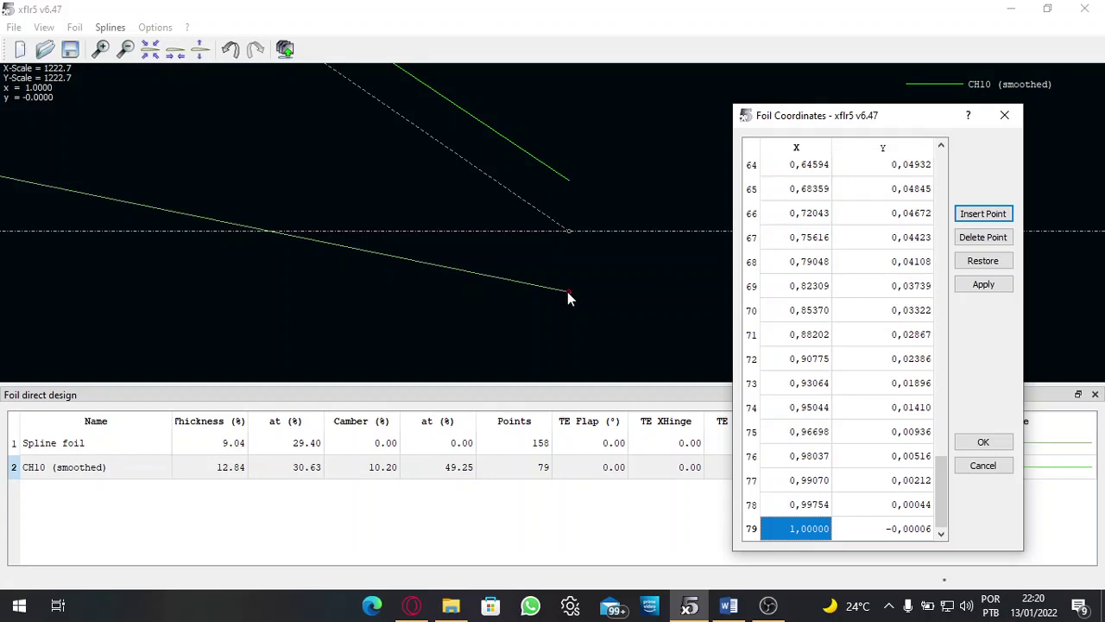
click(905, 532)
text(0)
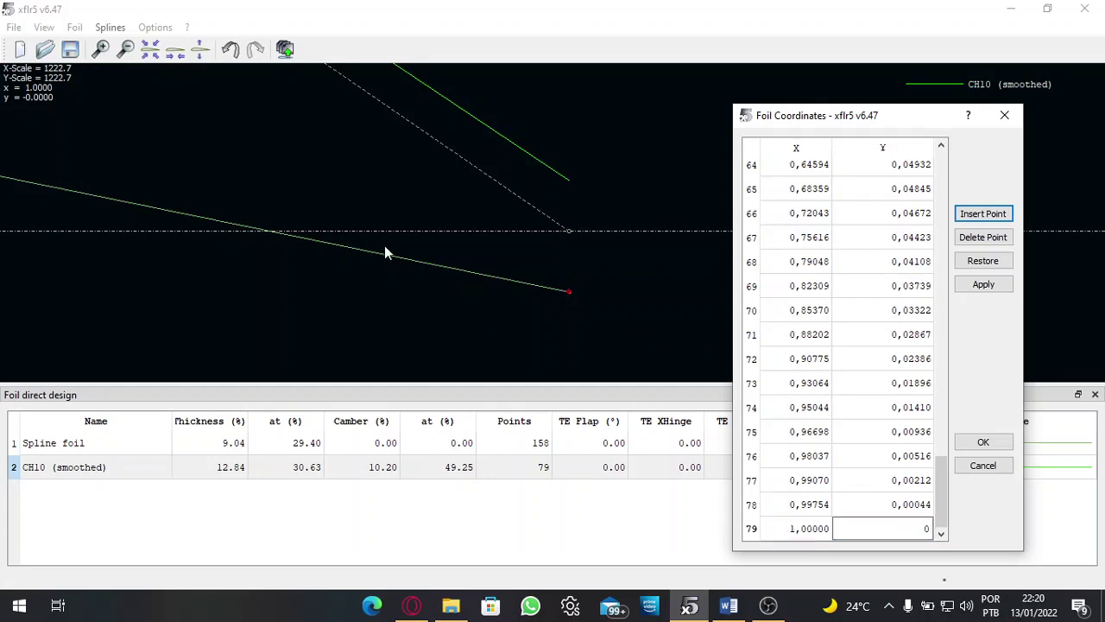
click(982, 441)
click(511, 399)
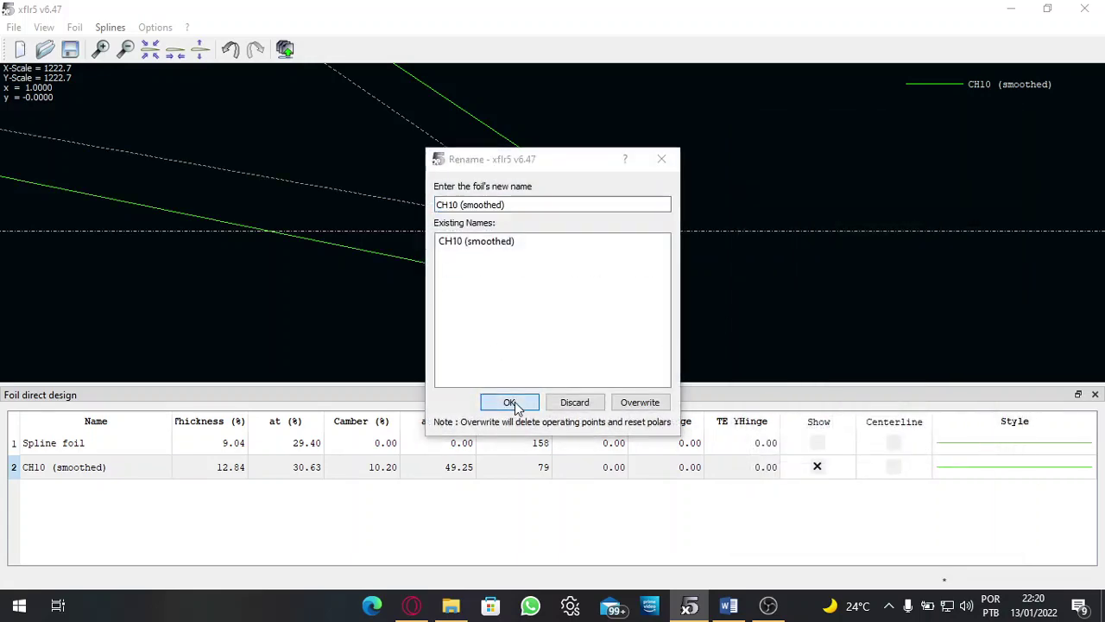
click(507, 322)
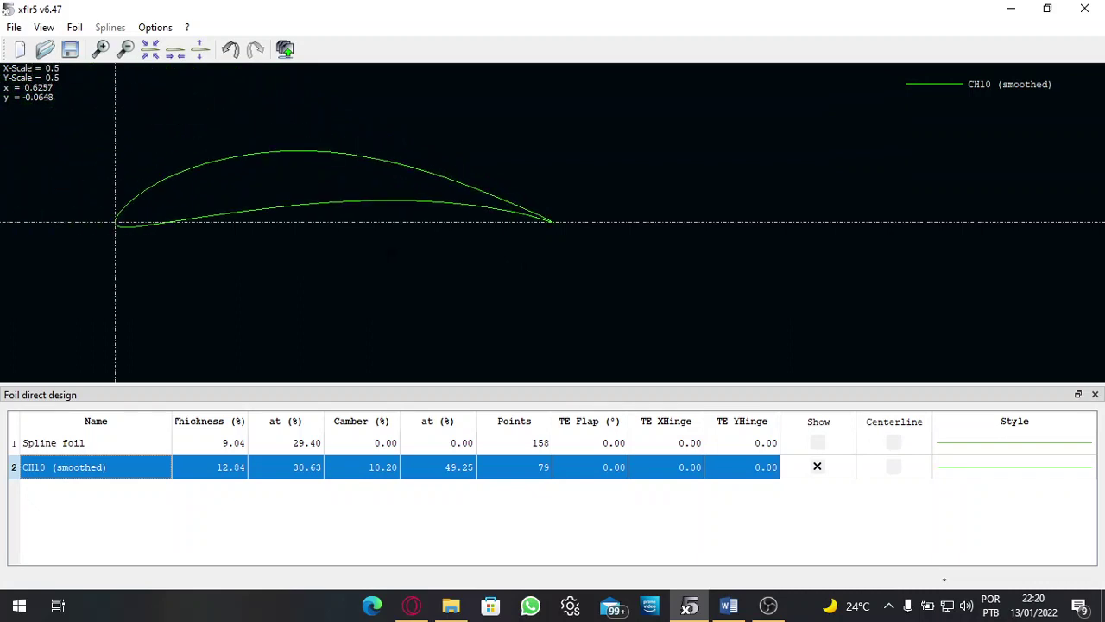
Step: Refine the CH10 (smoothed) foil globally to 160 panels and save it, overwriting the existing foil of that name
scroll(387, 251, up, 5)
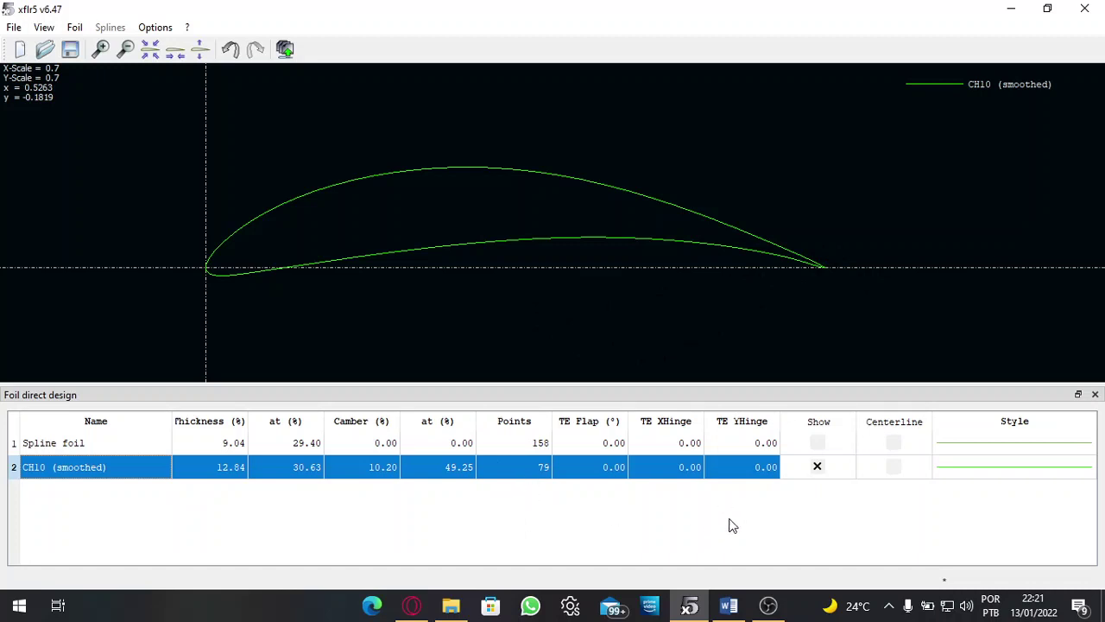
right_click(520, 473)
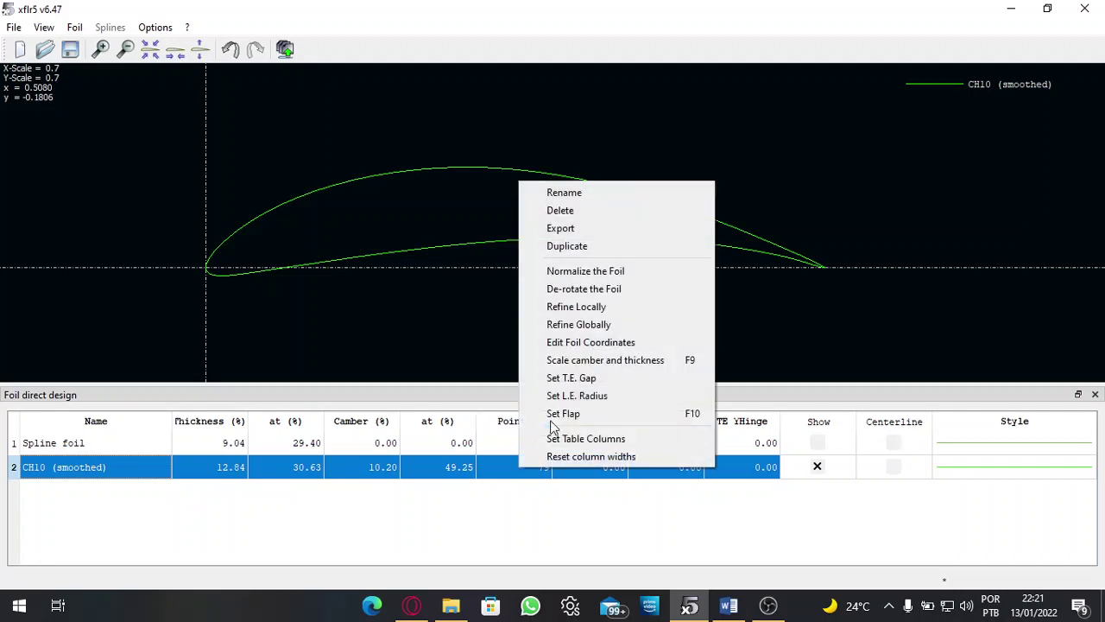
click(583, 328)
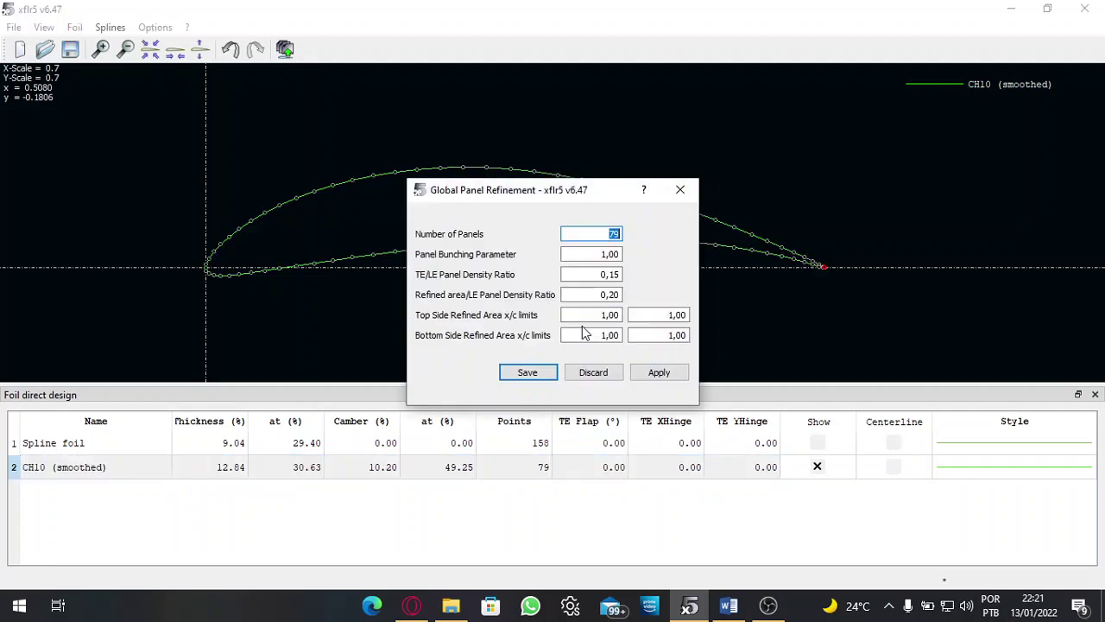
click(621, 233)
key(BackSpace)
key(BackSpace)
text(160)
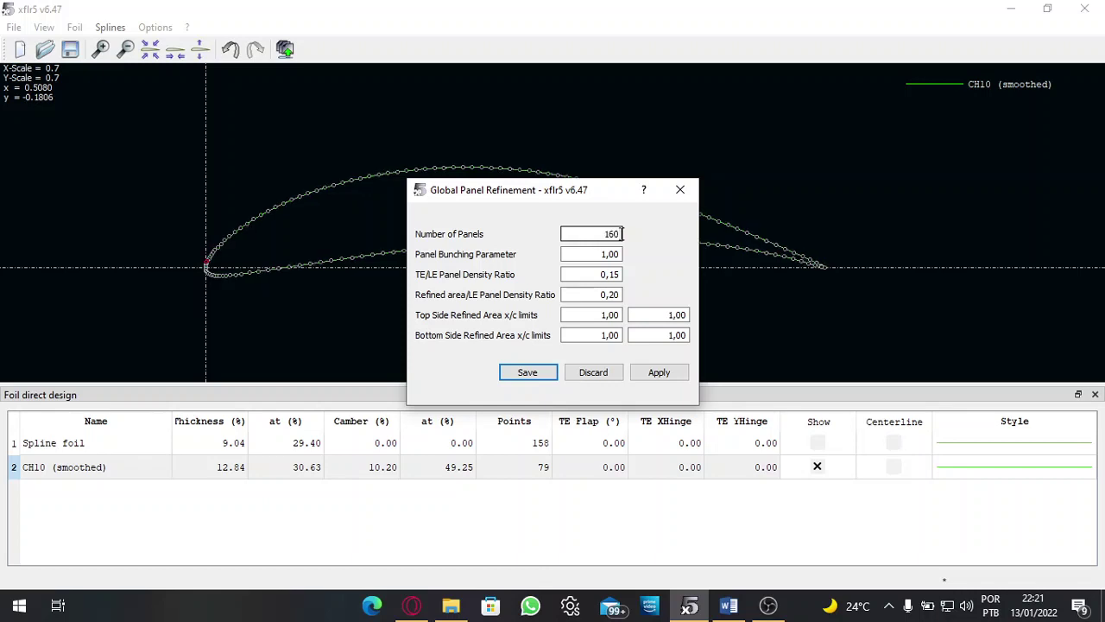
click(532, 374)
click(526, 402)
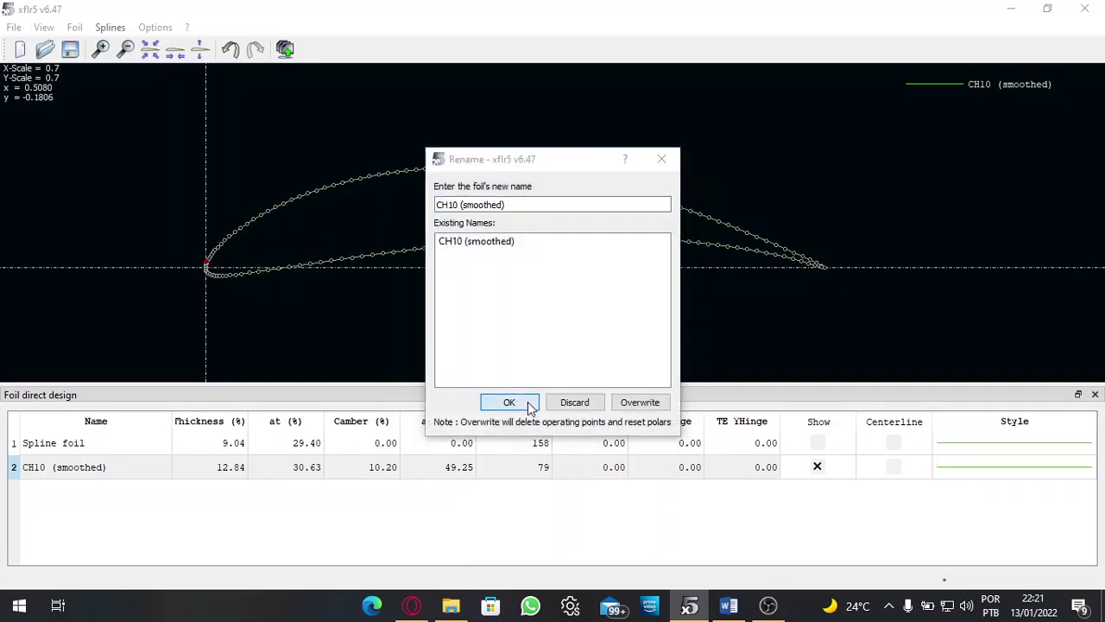
click(521, 326)
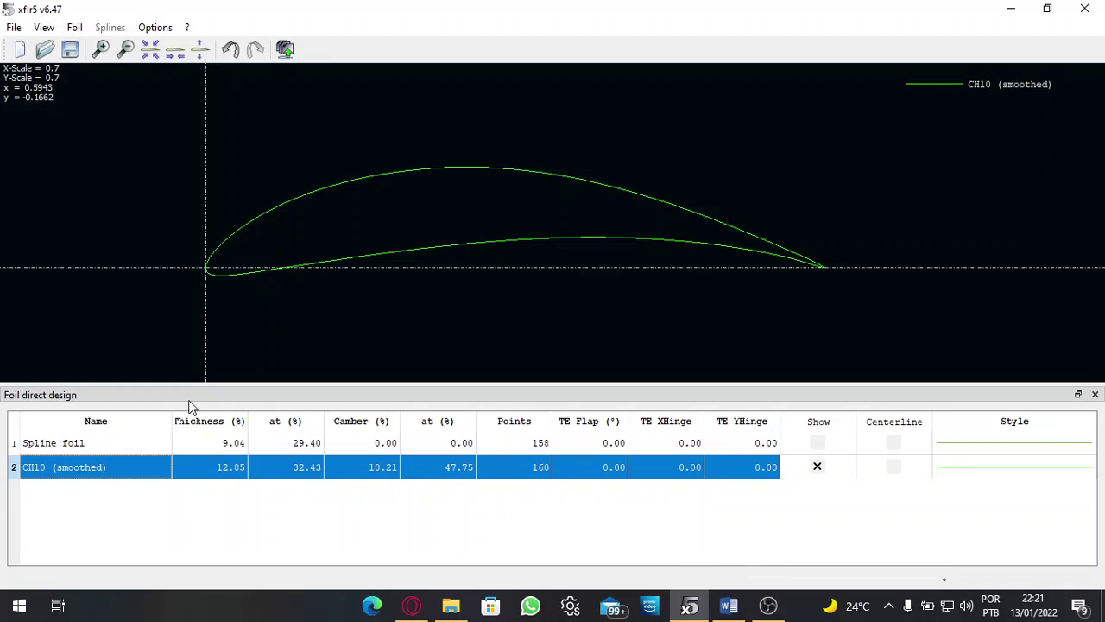
Step: Switch to XFoil Direct Analysis and open a Batch Analysis for the current foil with analysis Type 1
click(14, 27)
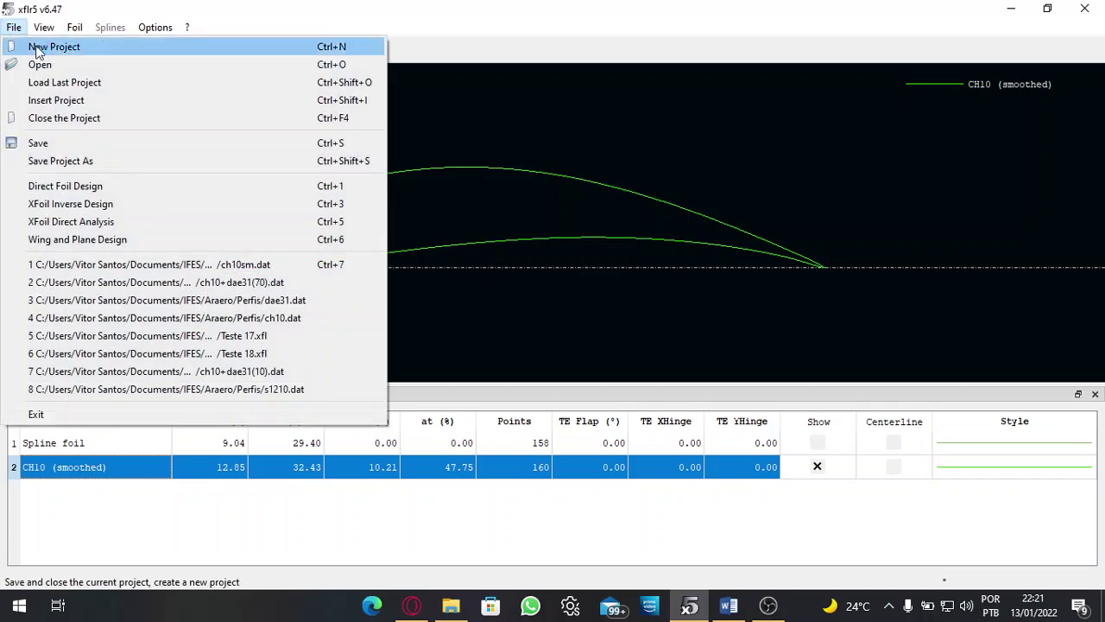
click(197, 223)
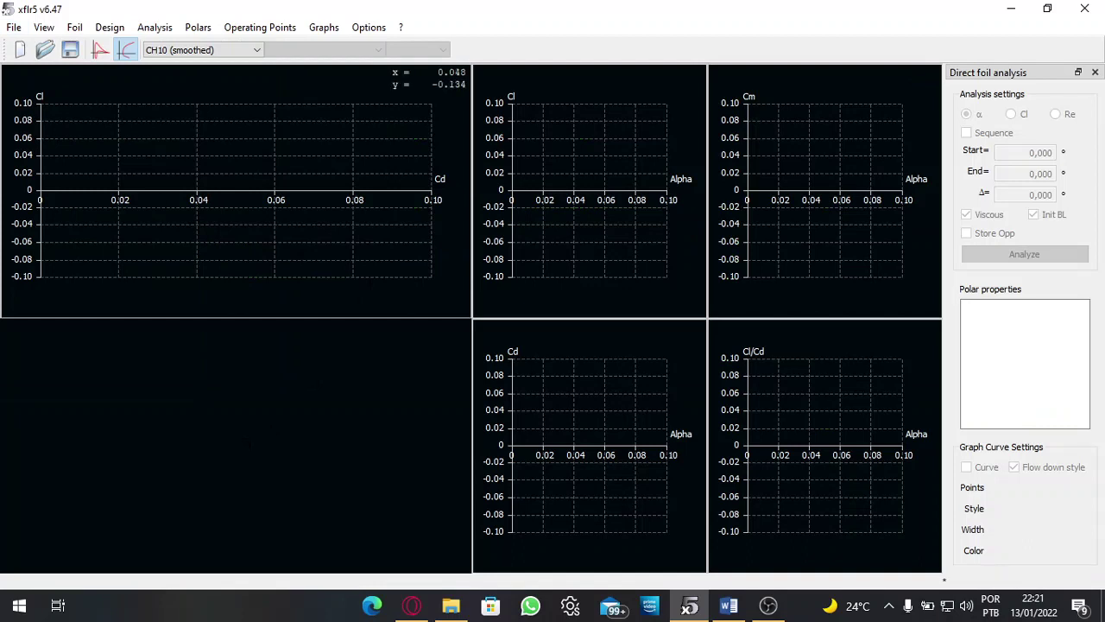
click(154, 27)
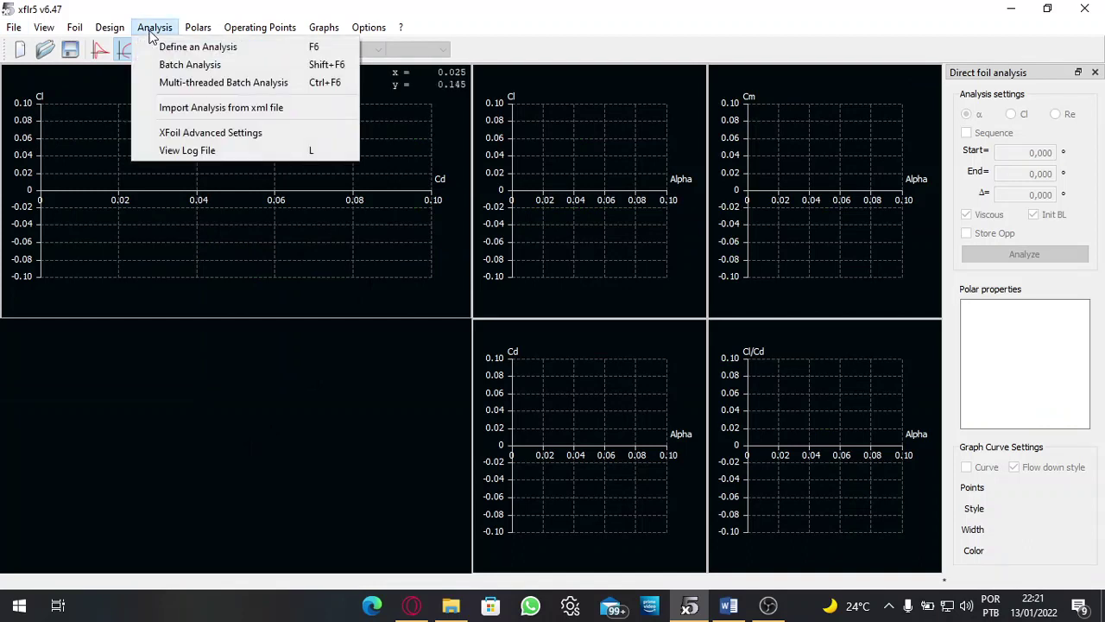
click(251, 66)
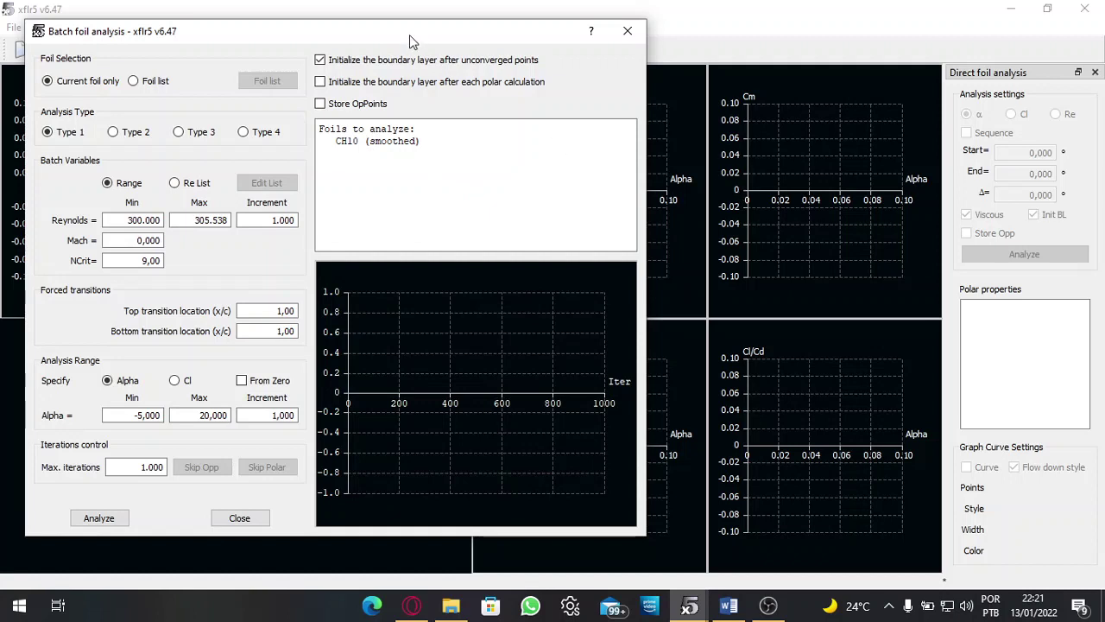
drag(410, 34, 425, 33)
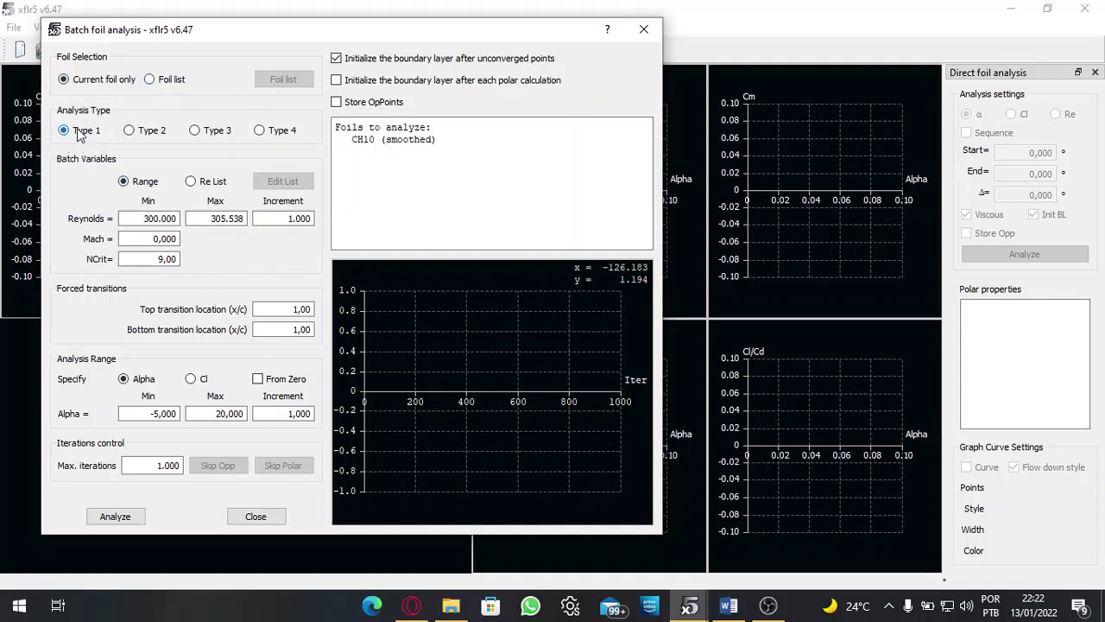
click(130, 130)
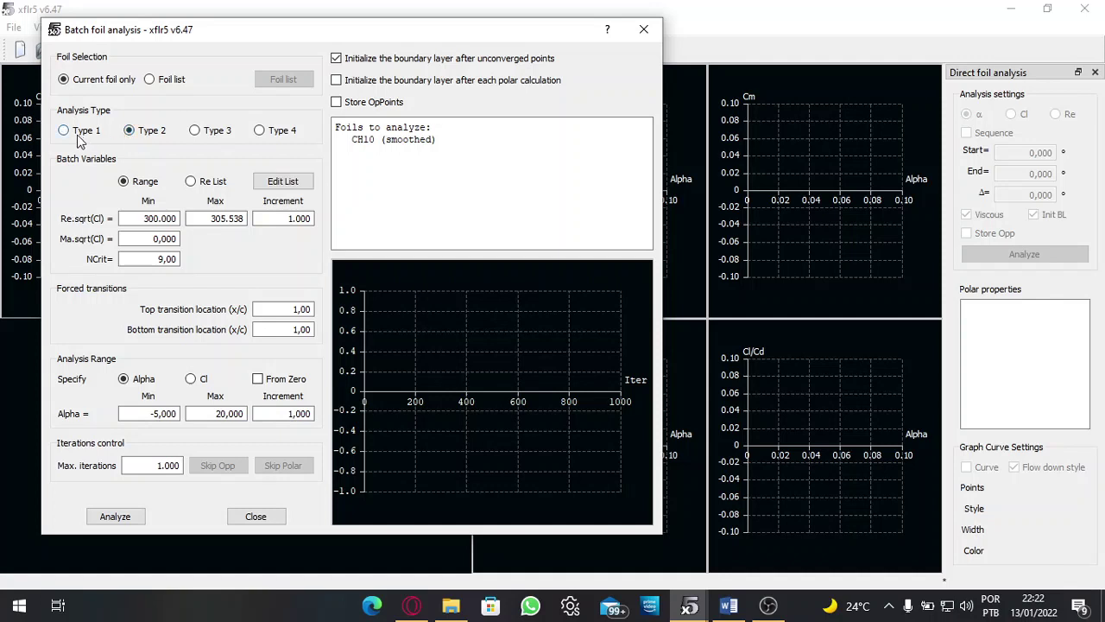
click(73, 131)
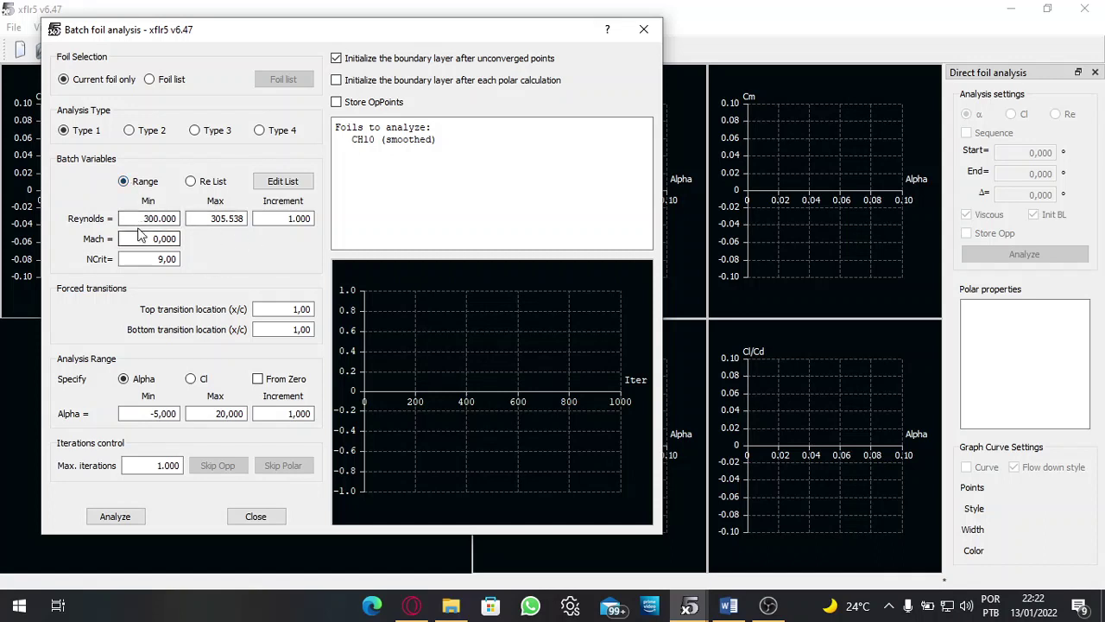
Step: Set the Reynolds number increment of the batch range to 100
click(145, 218)
click(216, 219)
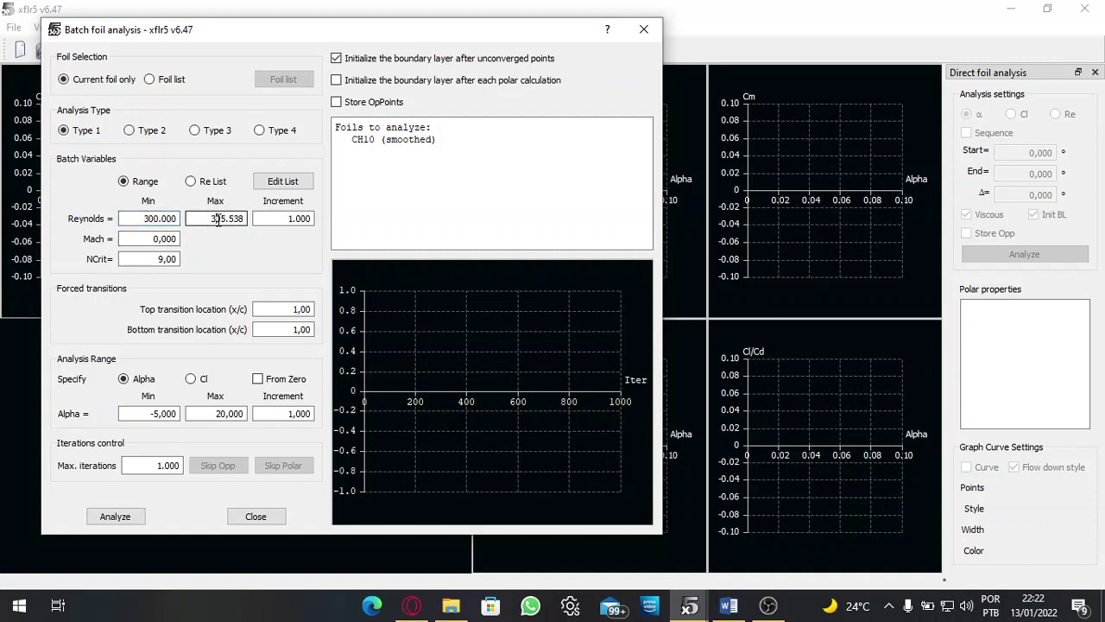
click(170, 217)
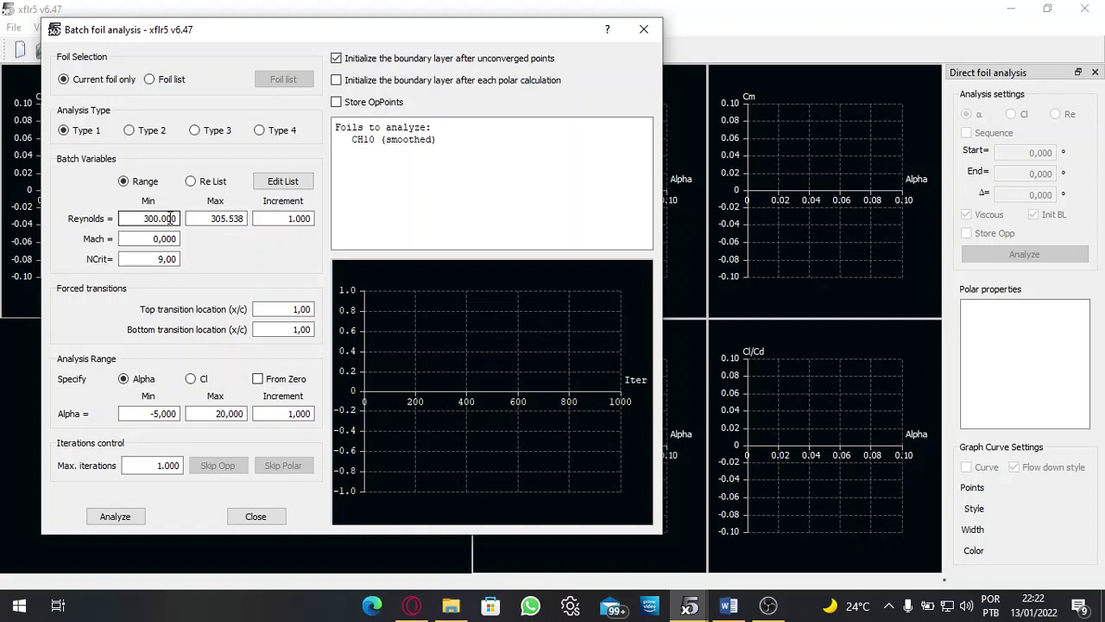
click(216, 218)
click(299, 219)
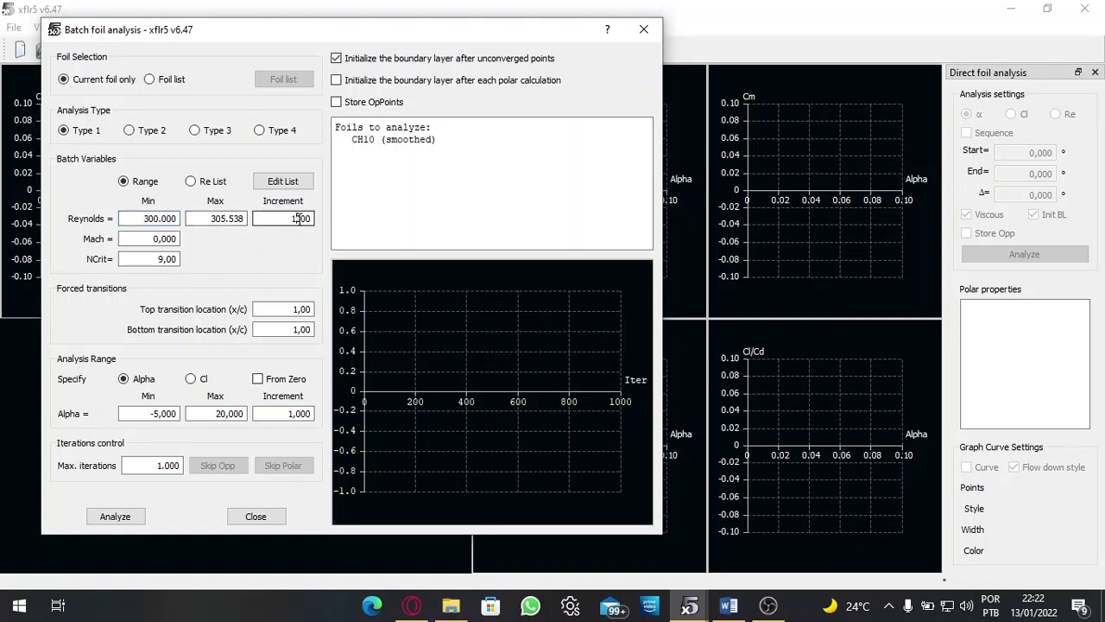
key(BackSpace)
key(BackSpace)
key(Delete)
text(1)
key(Home)
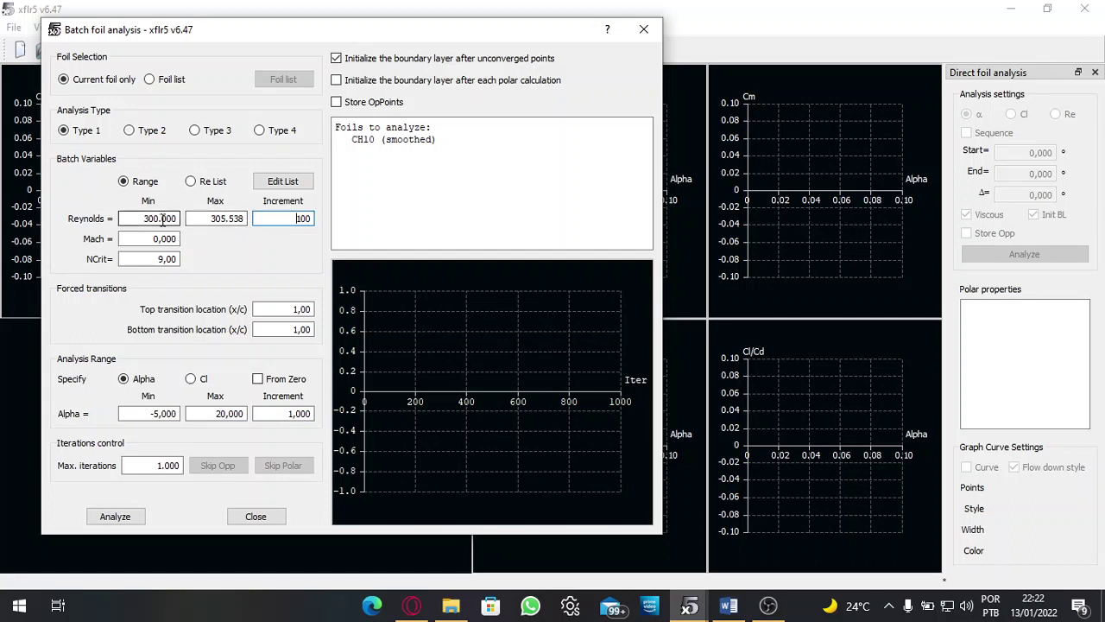
Step: Restore the Reynolds number increment of the batch range to 1.000
drag(144, 220, 180, 221)
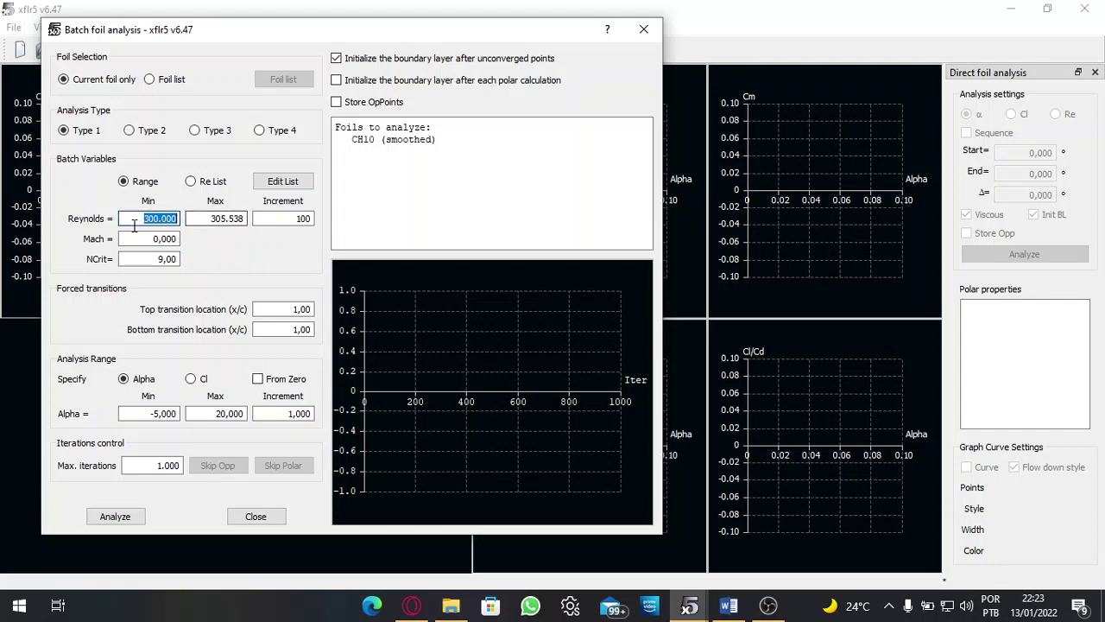
click(301, 219)
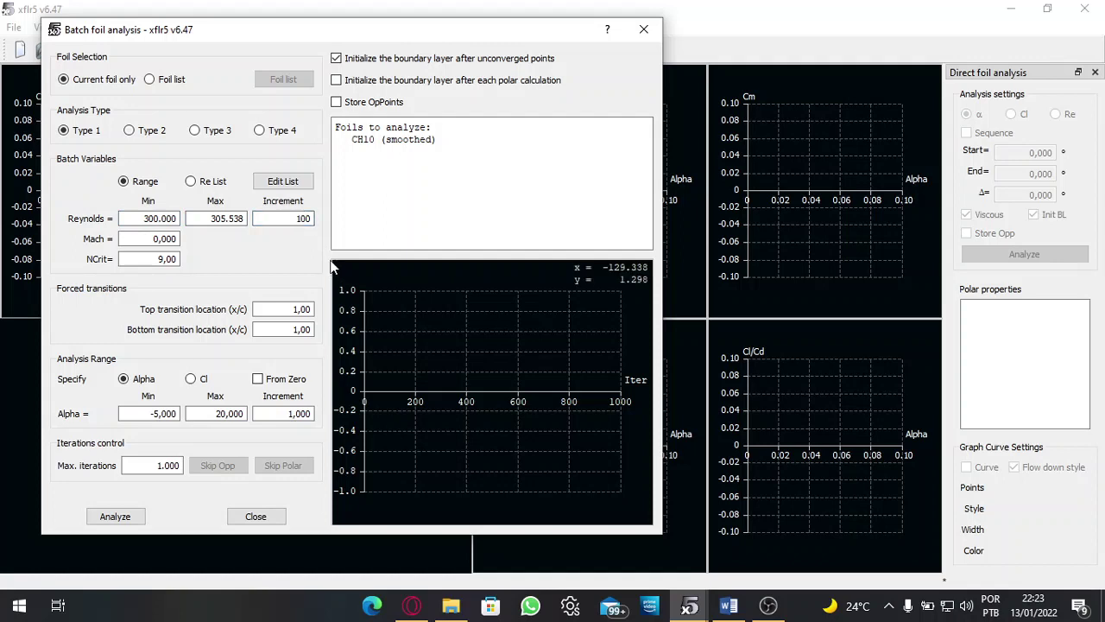
click(297, 218)
text(0)
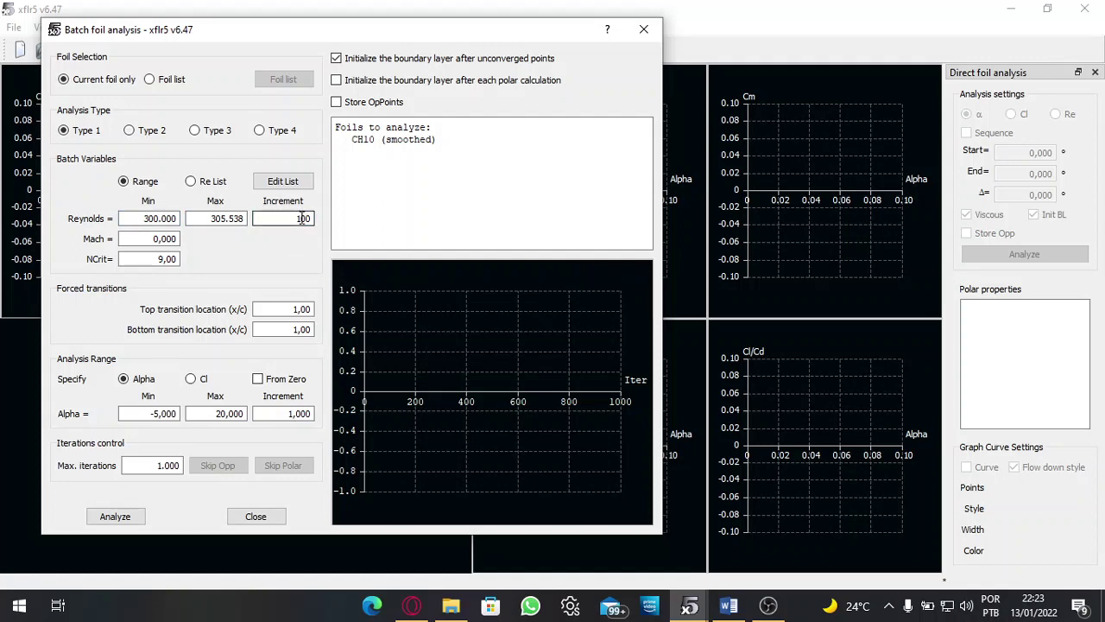
click(226, 218)
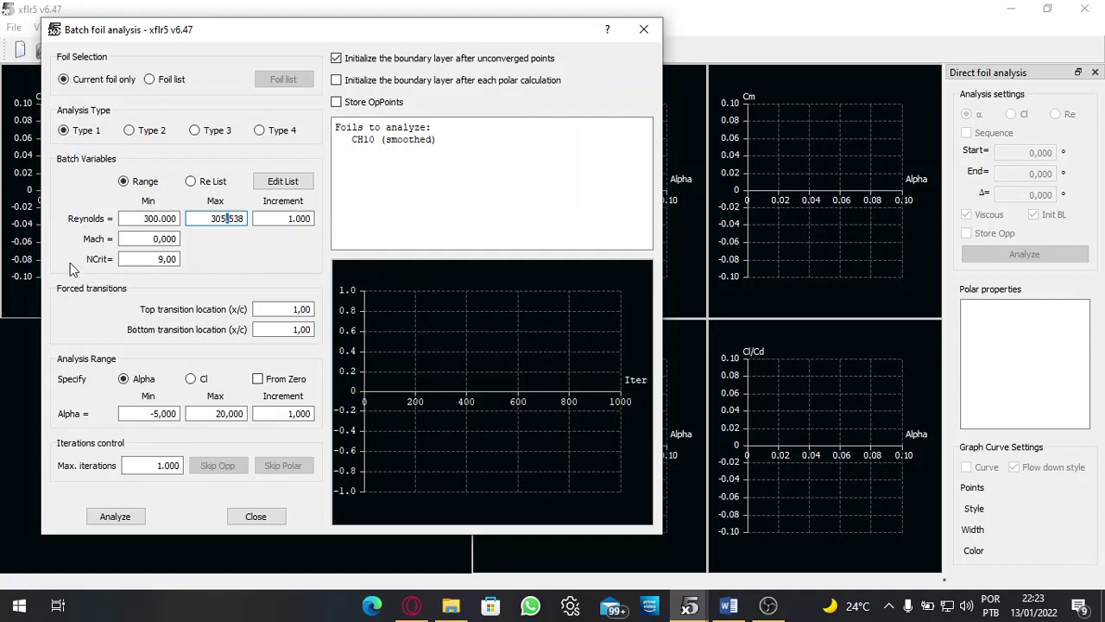
Step: Run the batch analysis for Alpha from -5 to 20 in increments of 1, with a maximum of 1.000 iterations
click(149, 415)
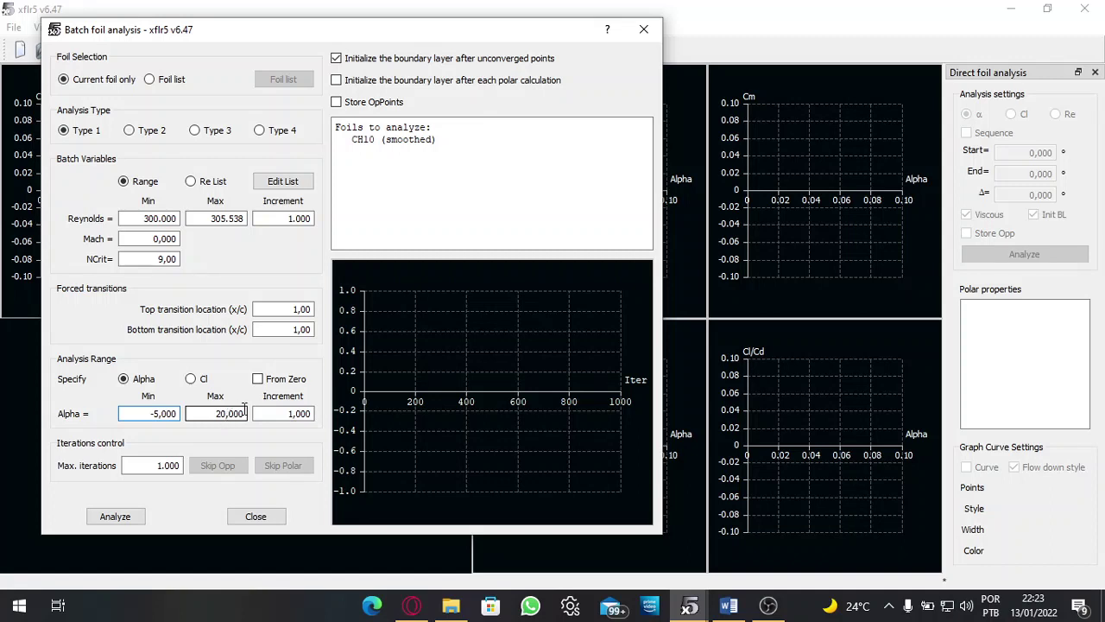
click(293, 414)
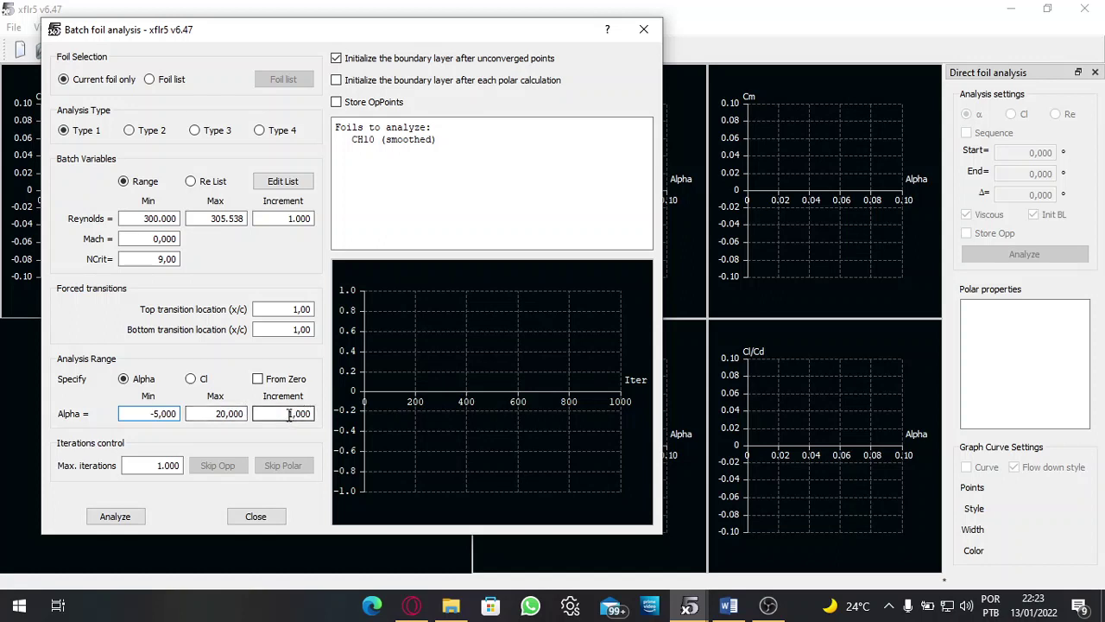
drag(287, 413, 313, 415)
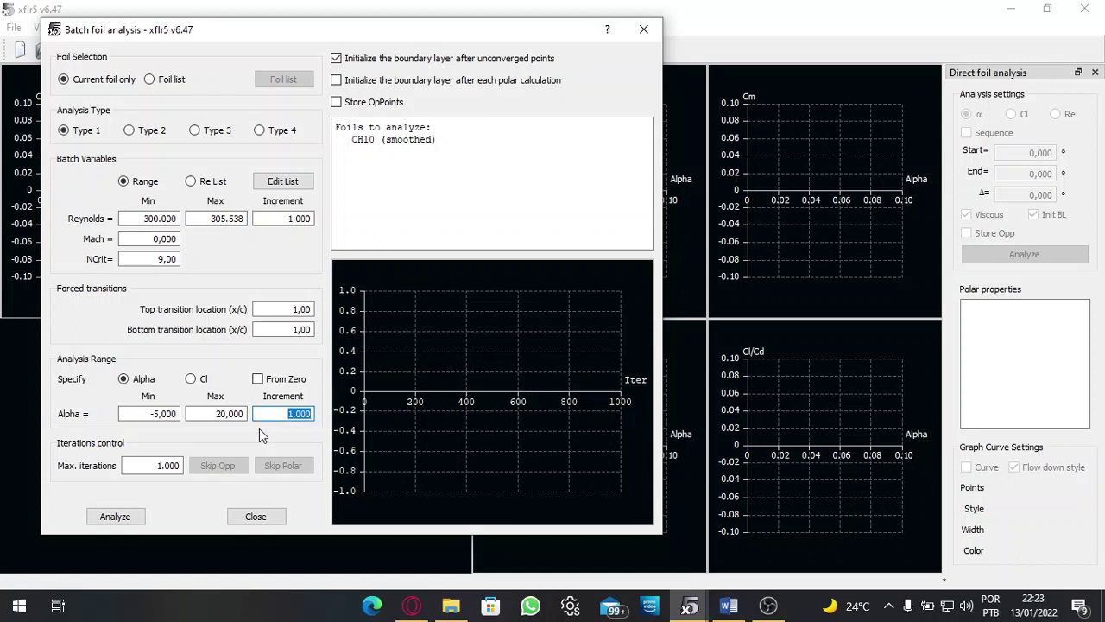
click(156, 467)
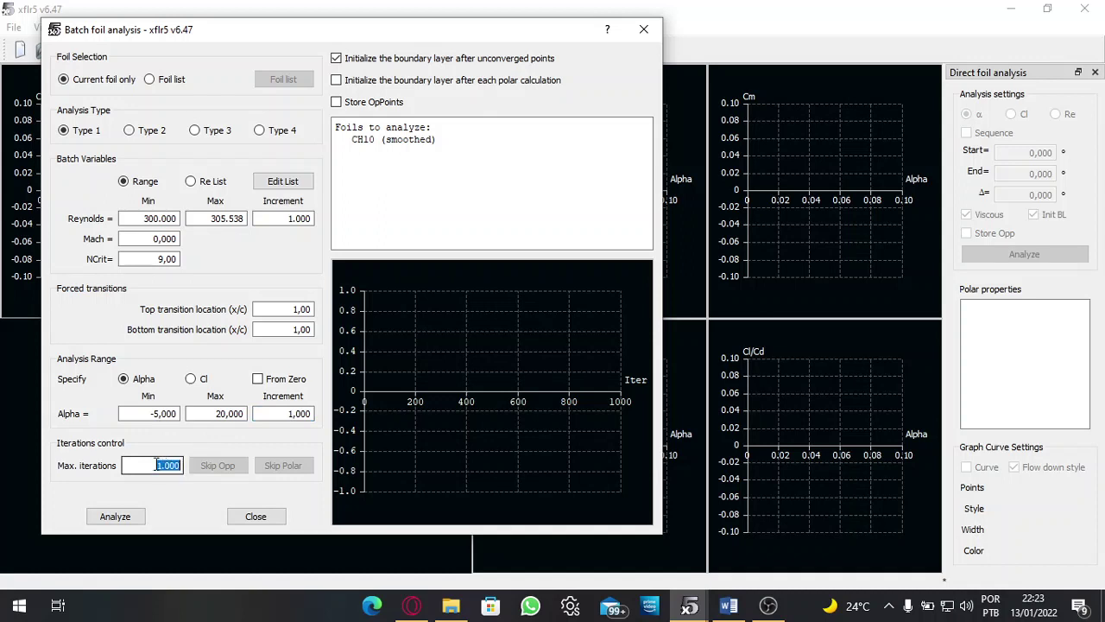
click(140, 515)
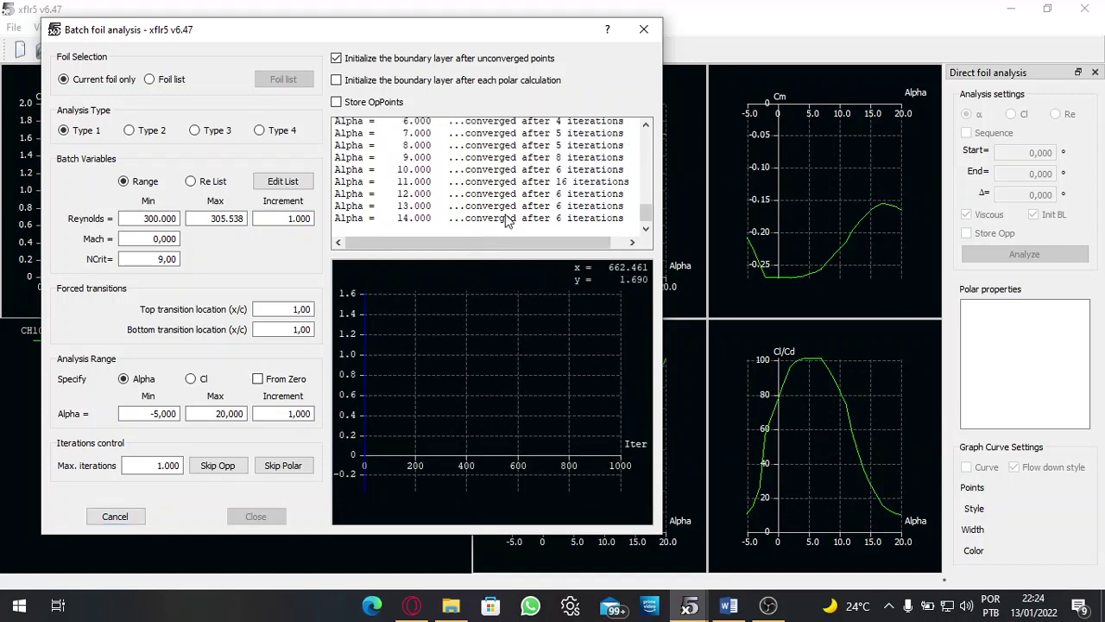
click(776, 608)
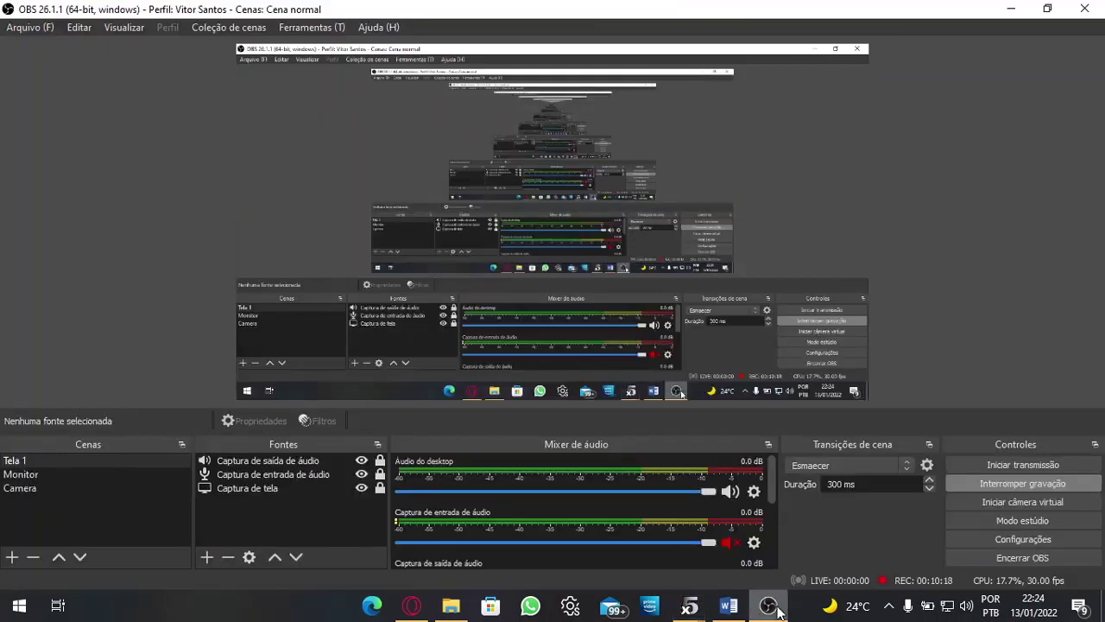
click(778, 608)
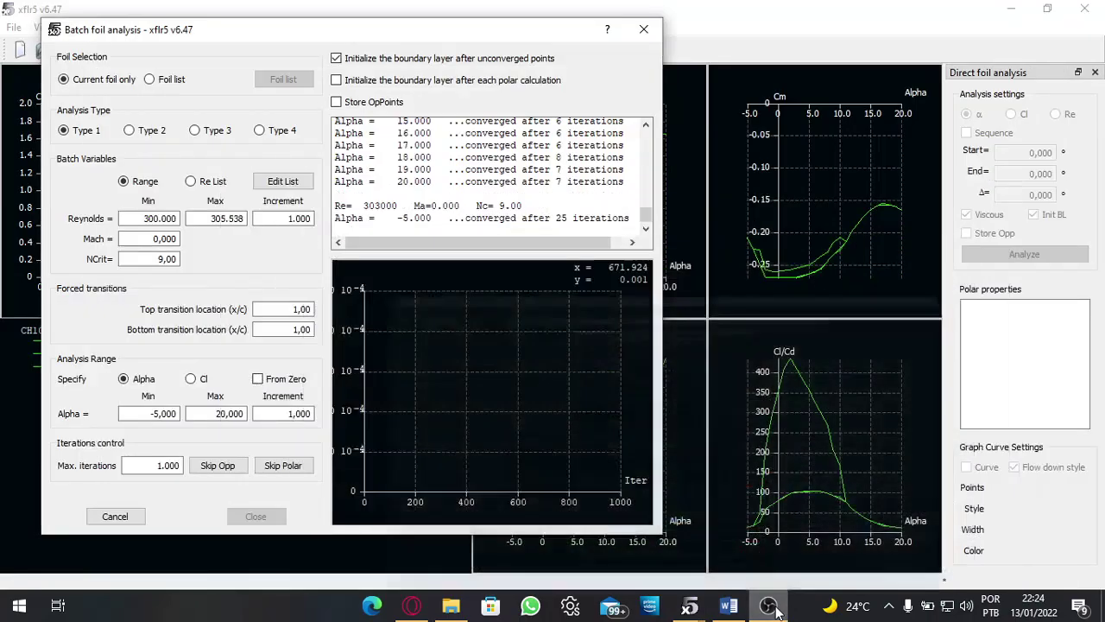
click(775, 608)
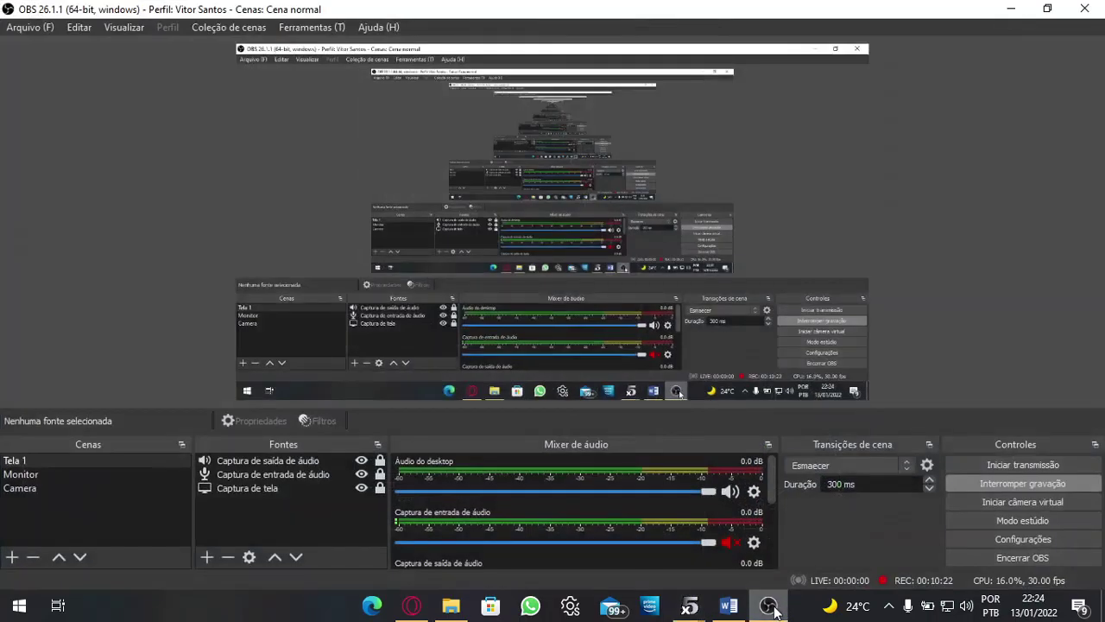
click(775, 608)
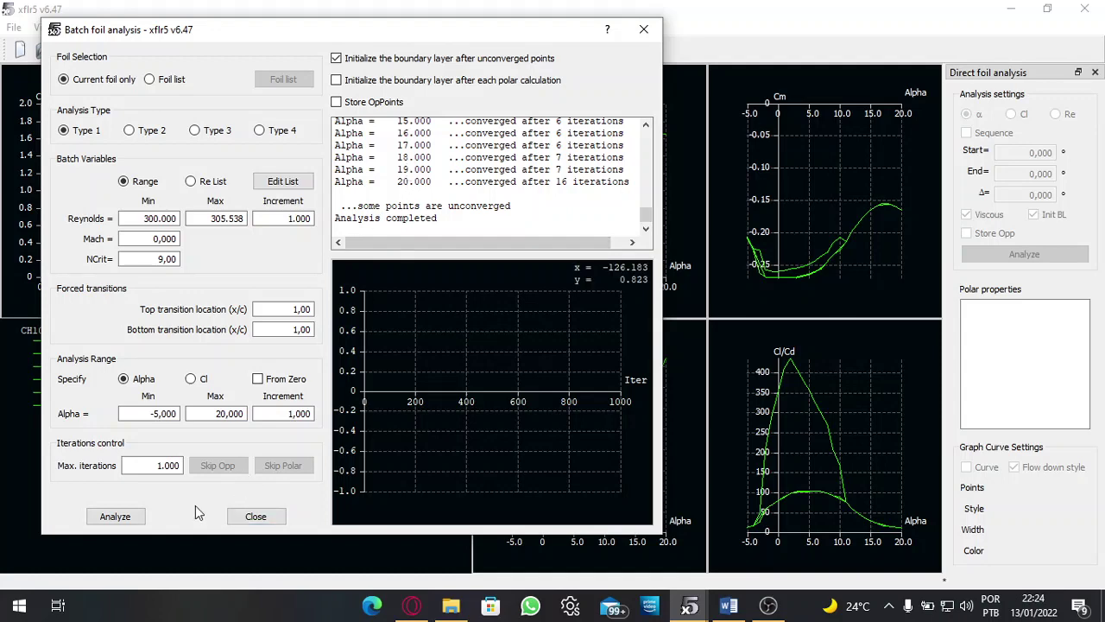
Step: Close the batch foil analysis and return to the polar graphs of CH10 (smoothed)
click(250, 520)
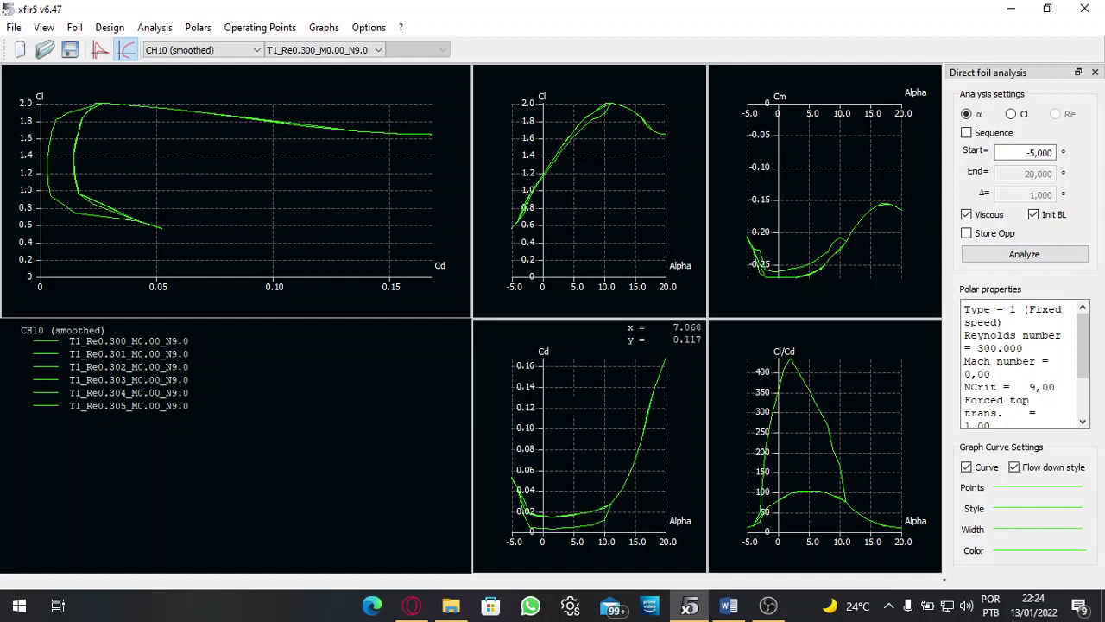
right_click(557, 411)
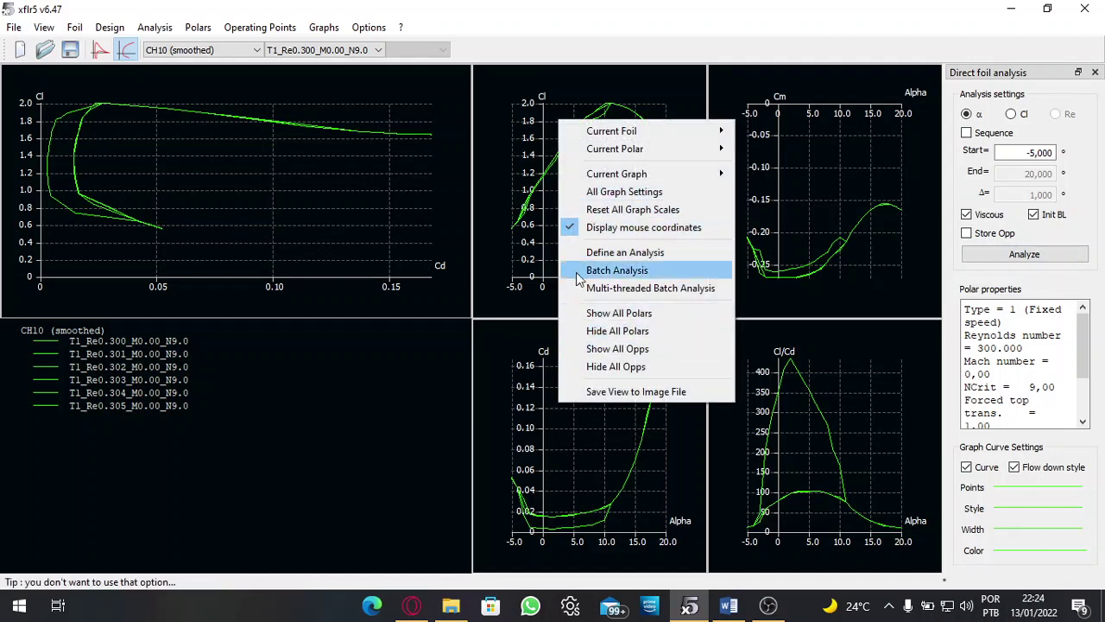
mouse_move(663, 175)
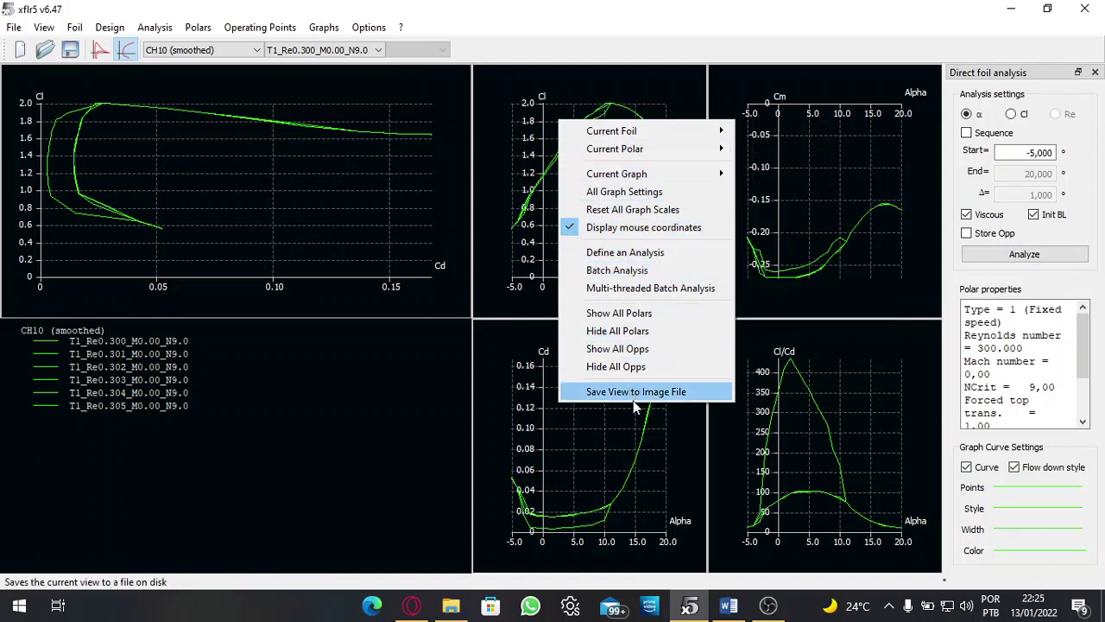
click(542, 416)
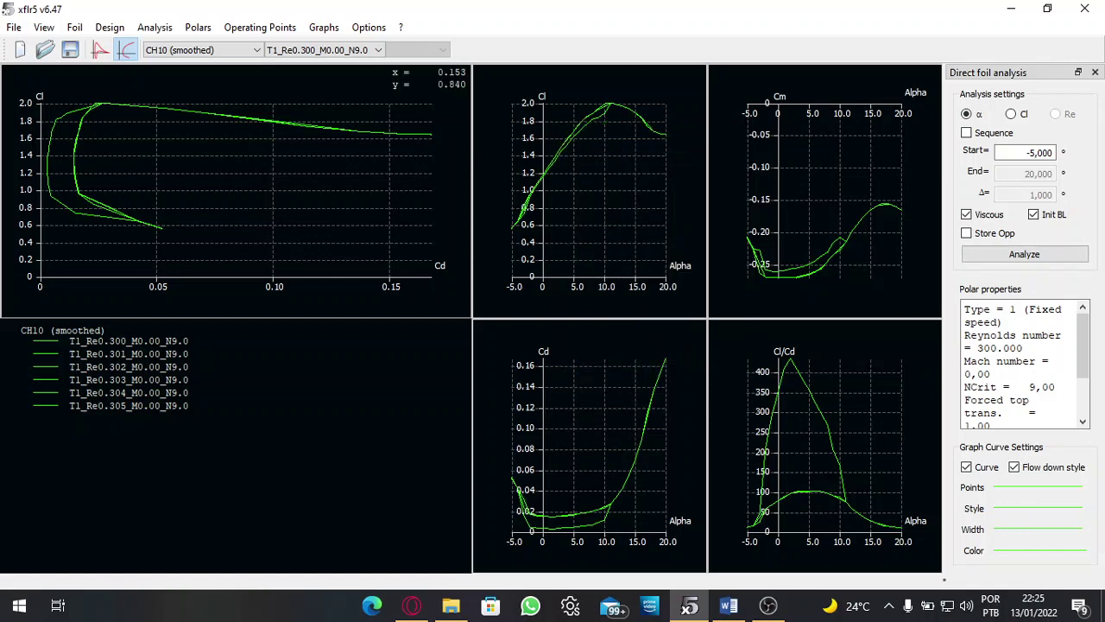
Step: Examine the Y-axis and X-axis variables available in the settings of the Cl versus Alpha graph
double_click(592, 199)
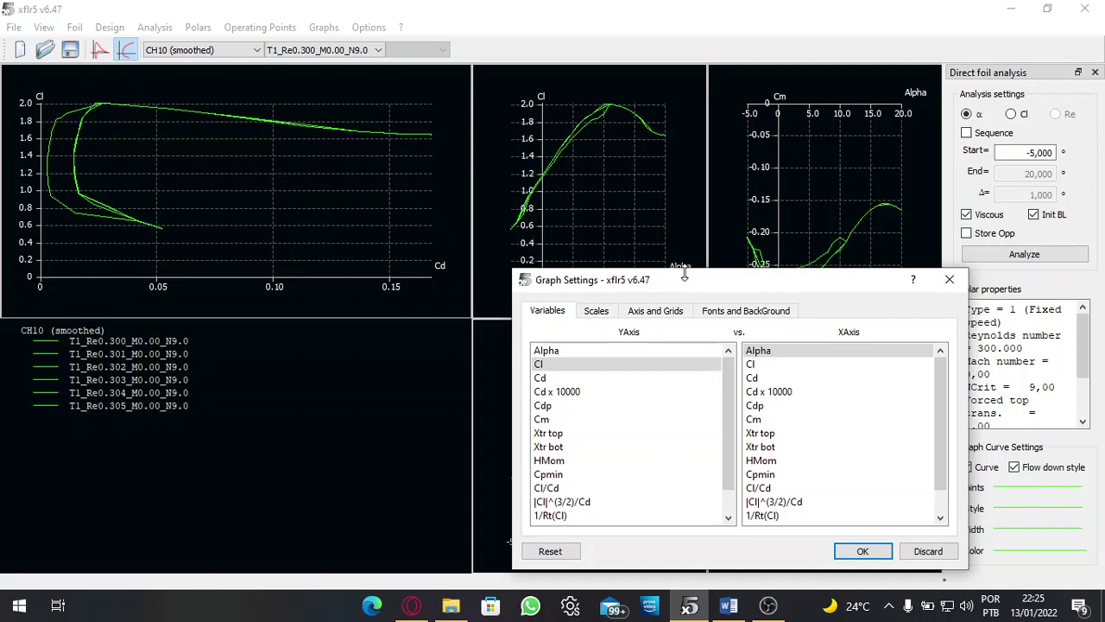
drag(688, 280, 673, 243)
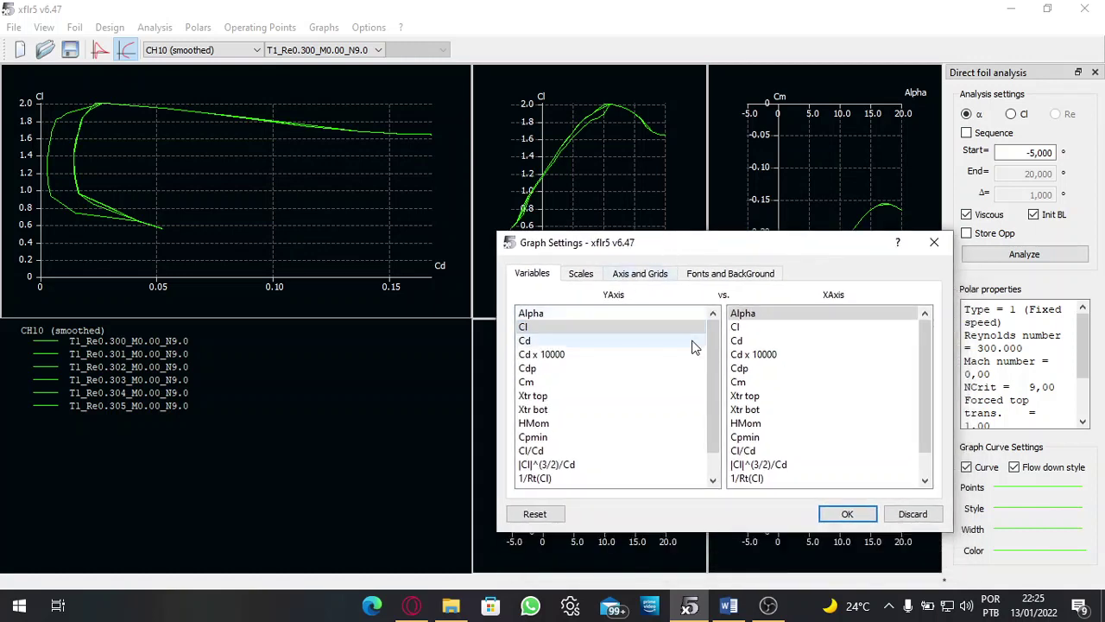
scroll(706, 376, down, 1)
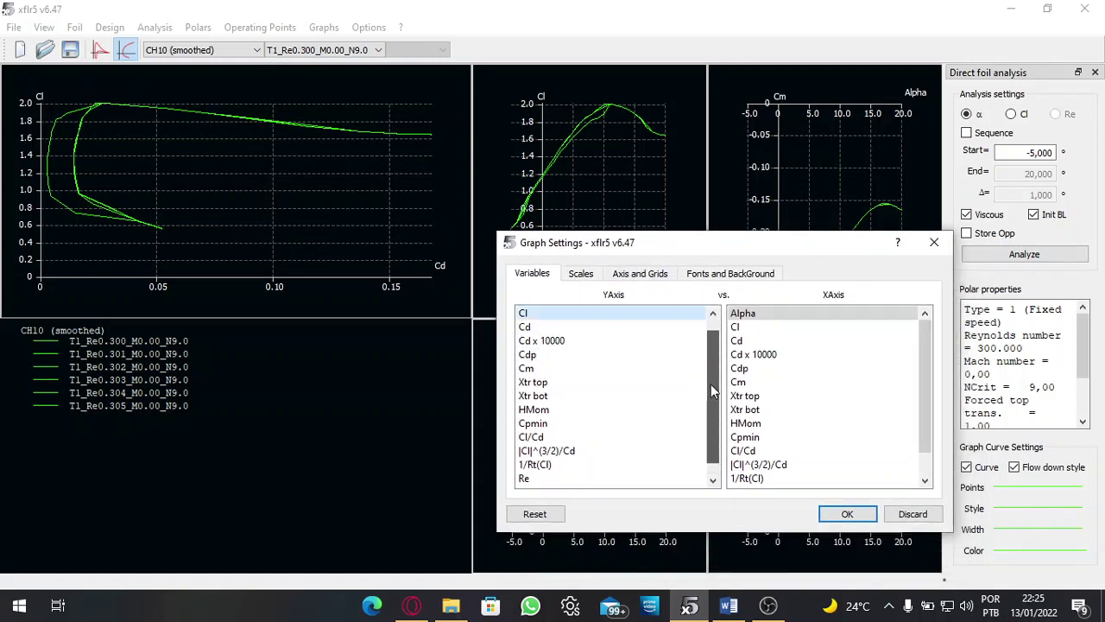
scroll(699, 369, up, 1)
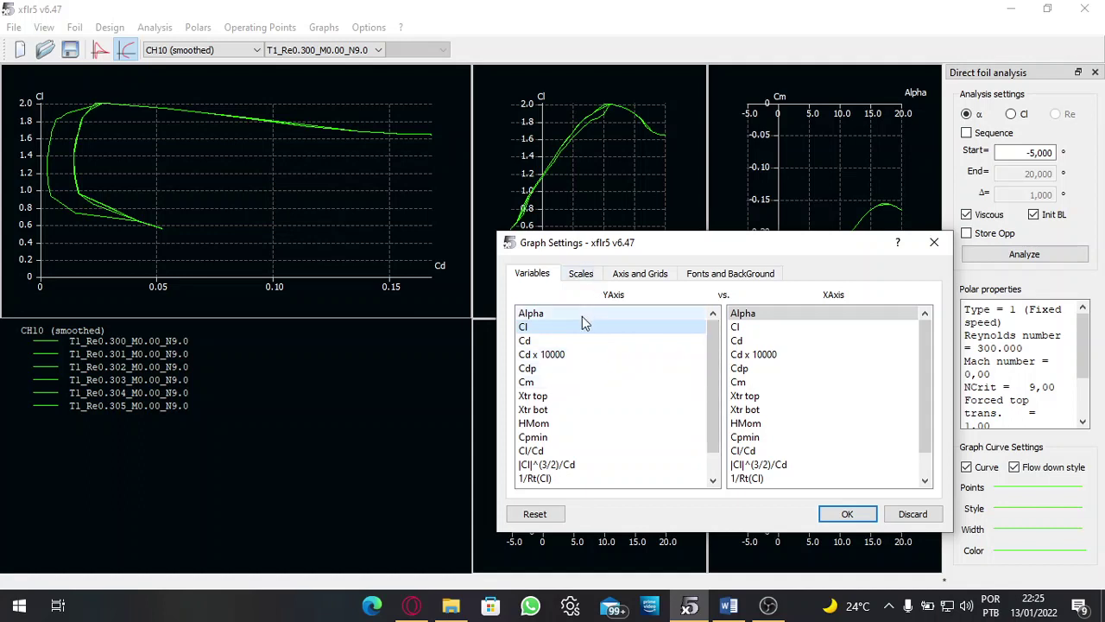
scroll(577, 401, down, 1)
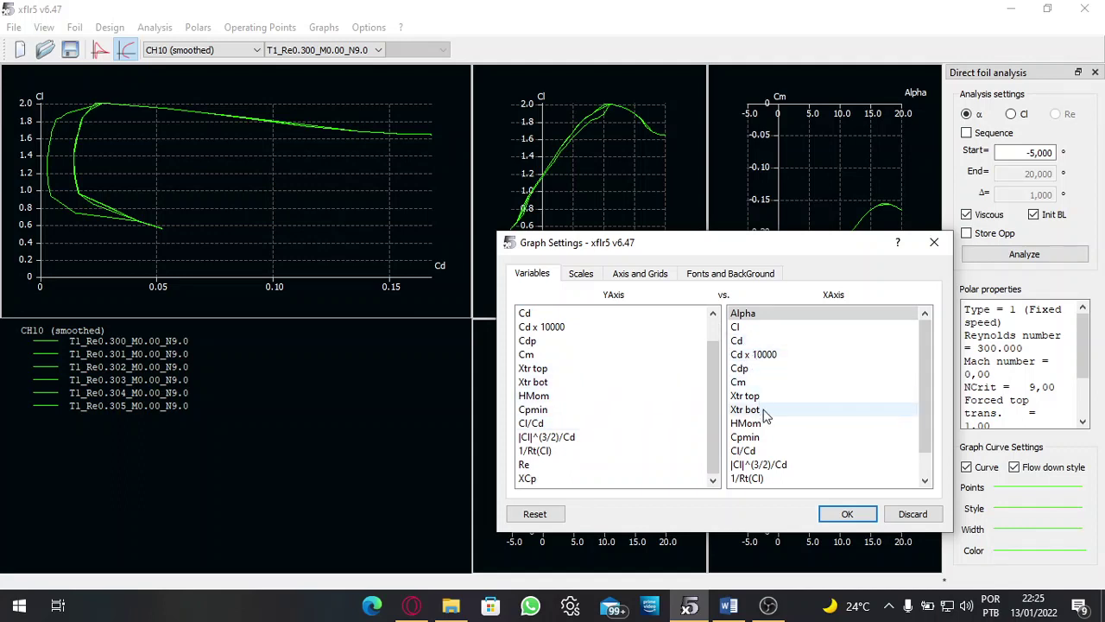
scroll(531, 347, up, 1)
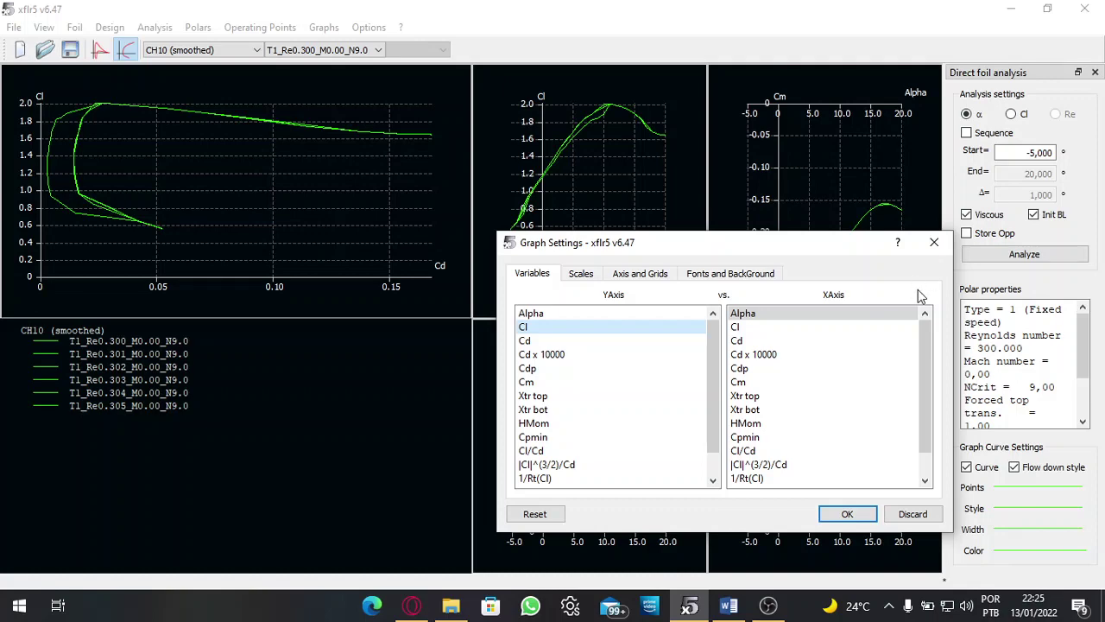
click(938, 244)
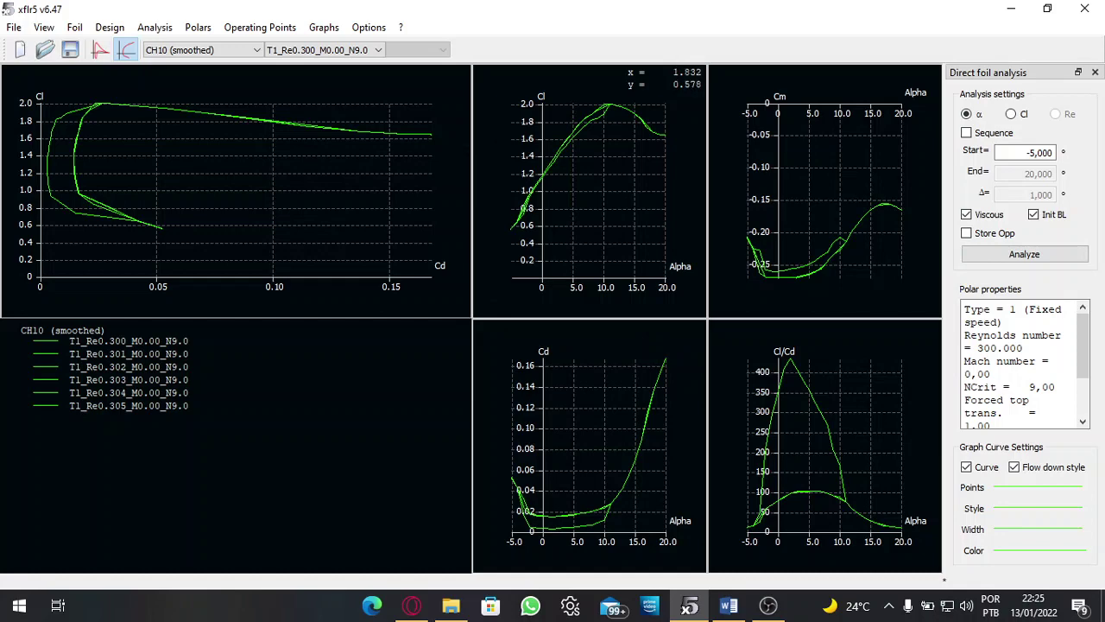
Step: Export the Cl versus Alpha graph as a CSV file into the Graficos folder, with a name beginning "cl x a"
right_click(569, 233)
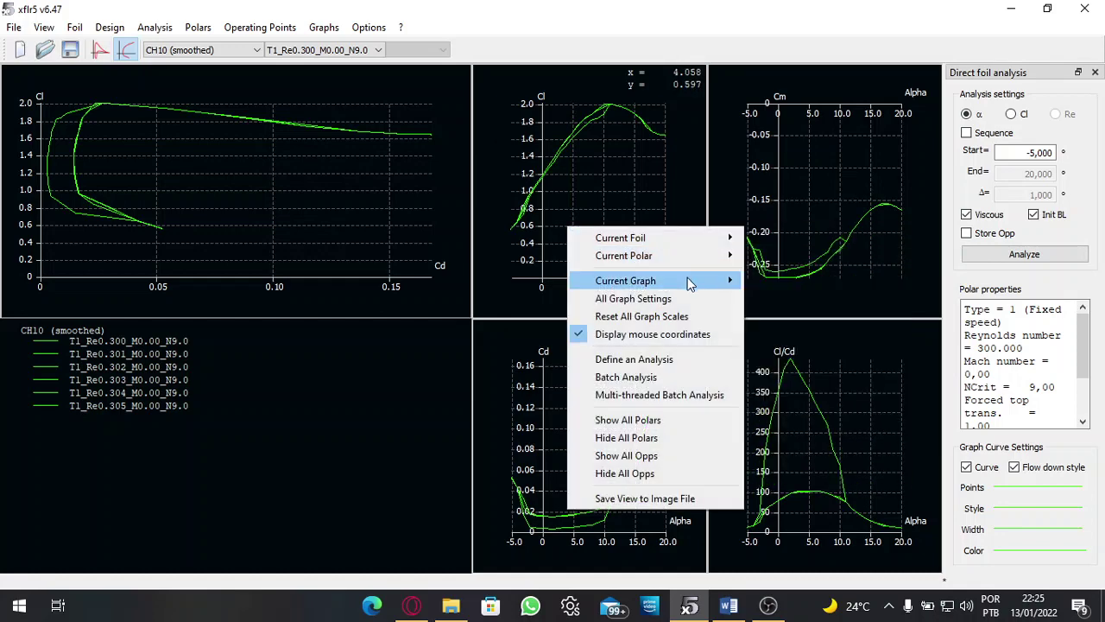
mouse_move(690, 285)
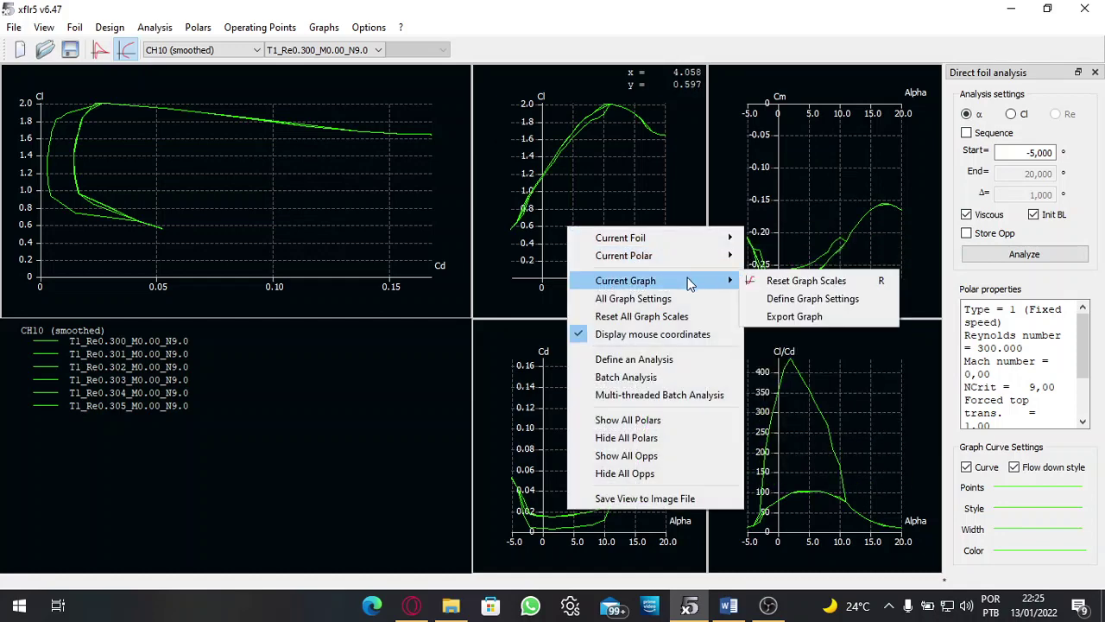
click(793, 317)
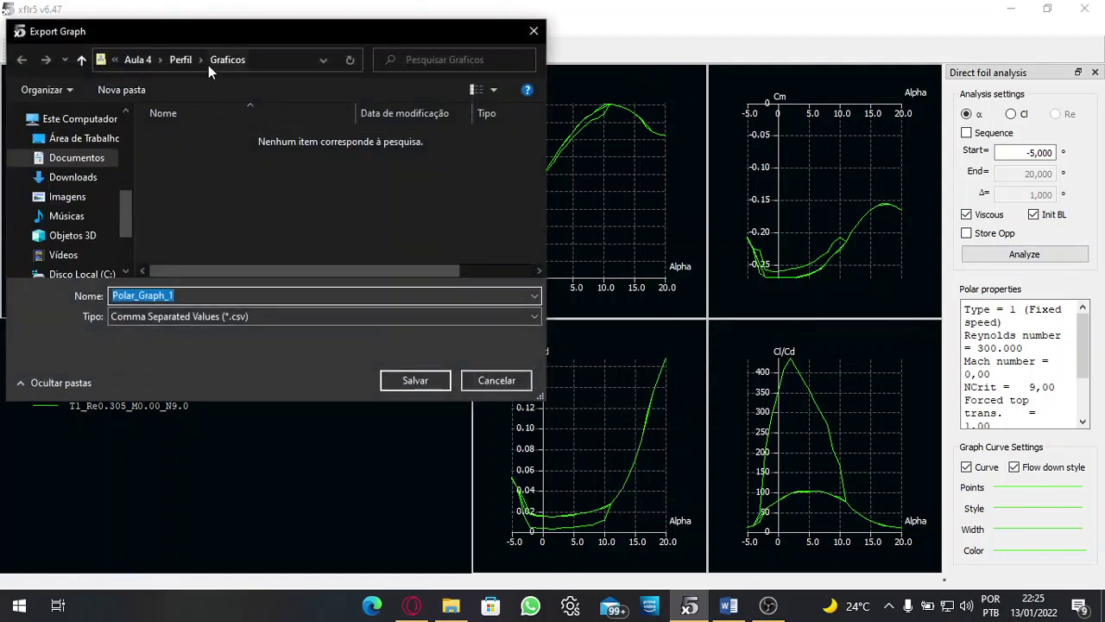
click(191, 64)
double_click(229, 138)
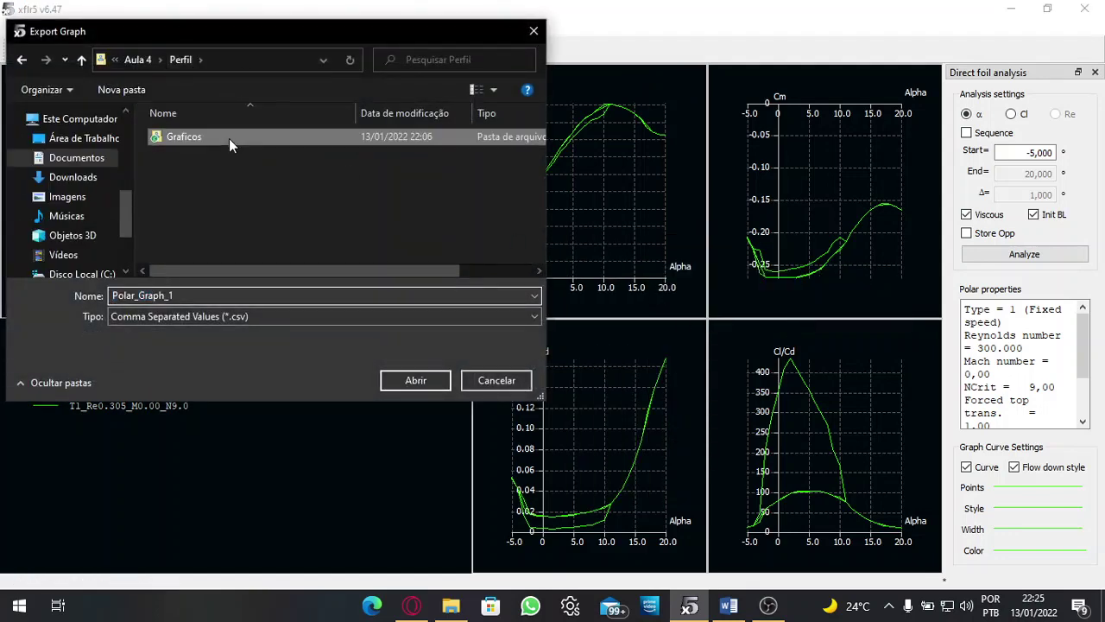
drag(316, 47, 439, 78)
click(381, 331)
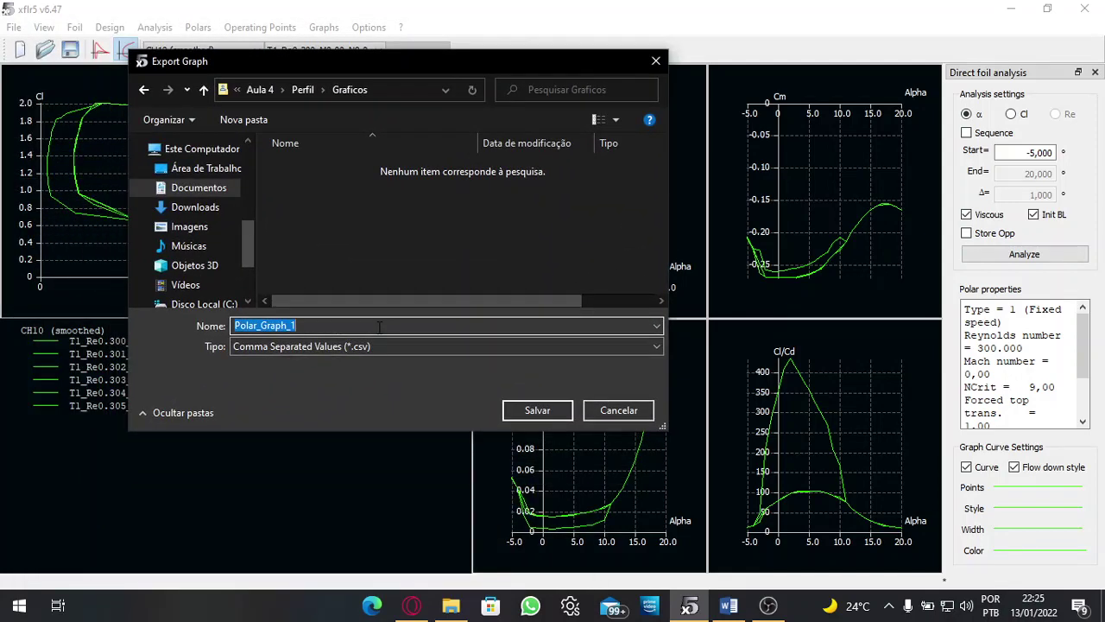
text(CL)
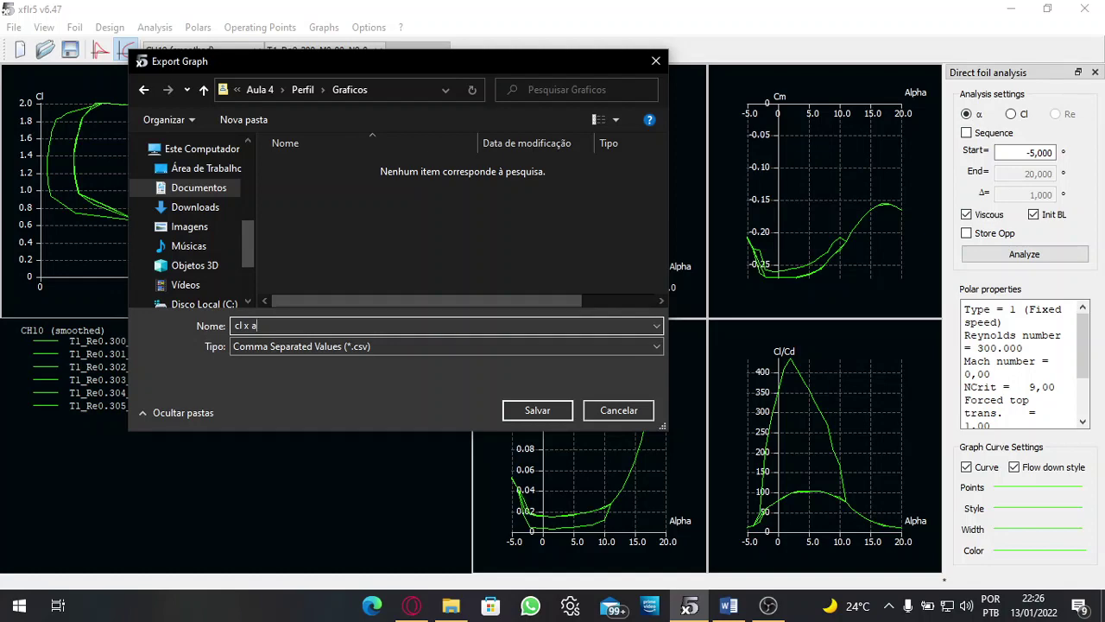
key(Return)
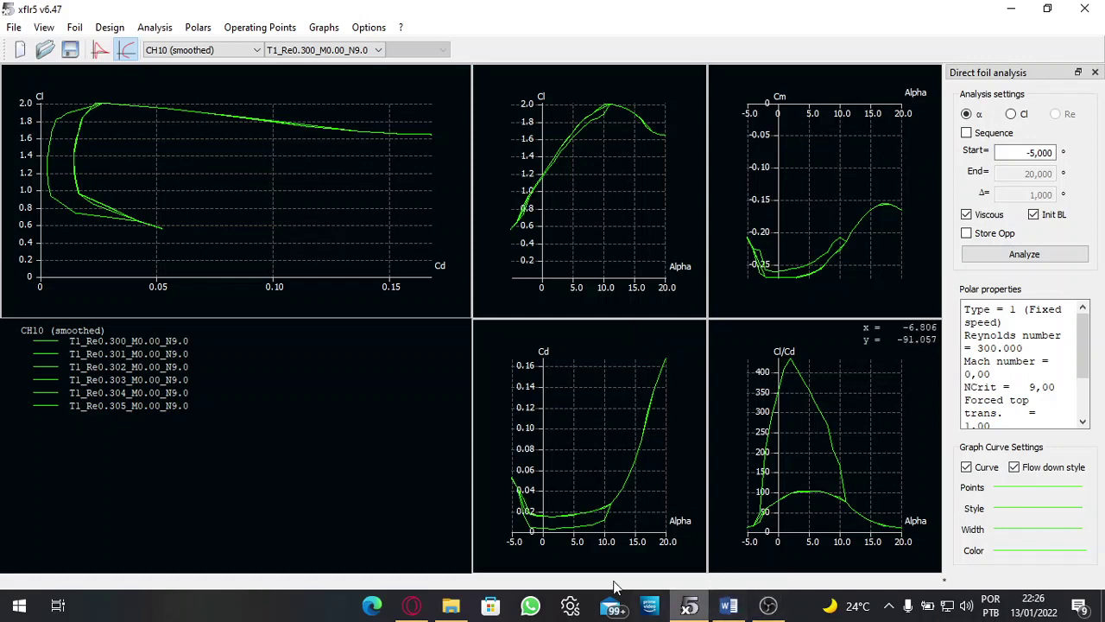
Step: Switch to File Explorer and open the Graficos folder inside Perfil to check the exported graph file
mouse_move(462, 610)
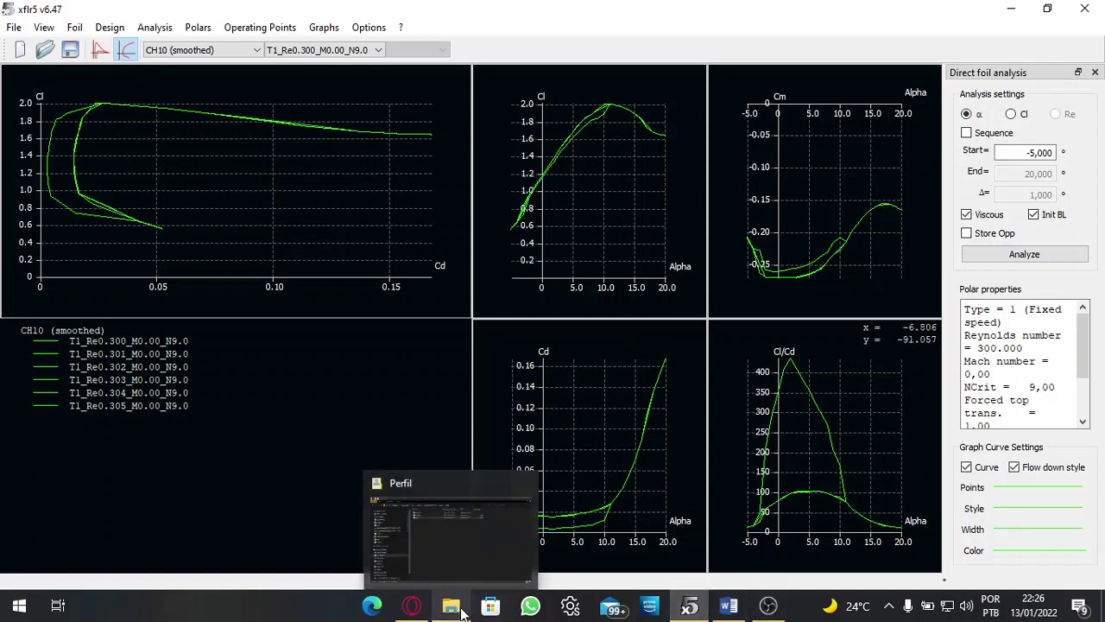
click(439, 486)
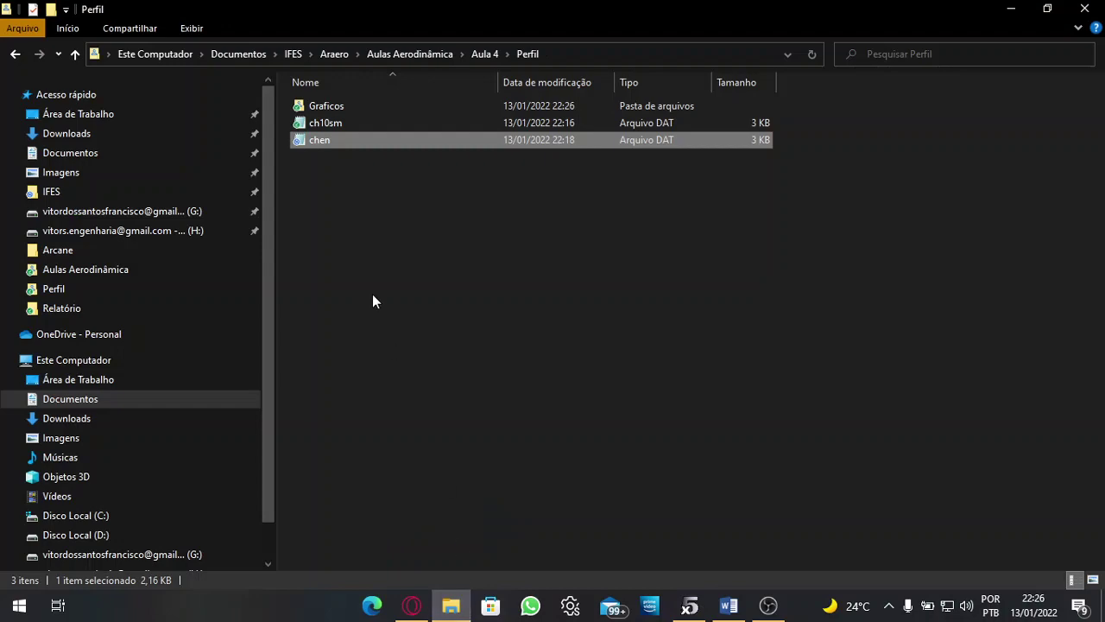
double_click(365, 109)
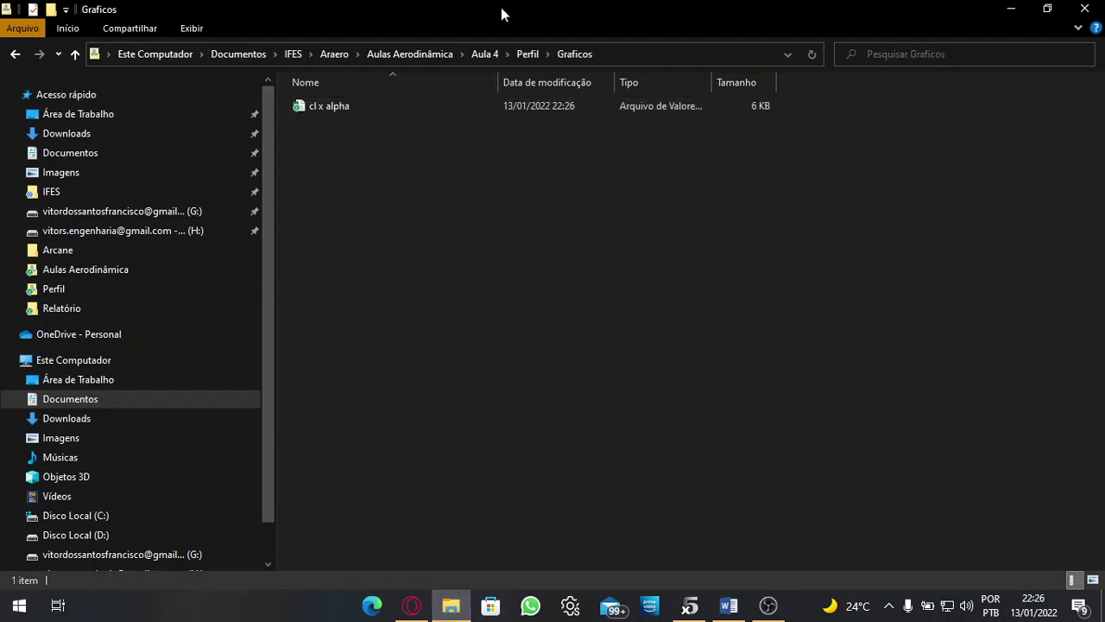
Step: Return to XFLR5 and export the current polar as a CSV file named T1_Re0.300_M0.00_N9.0 into the Graficos folder
click(689, 605)
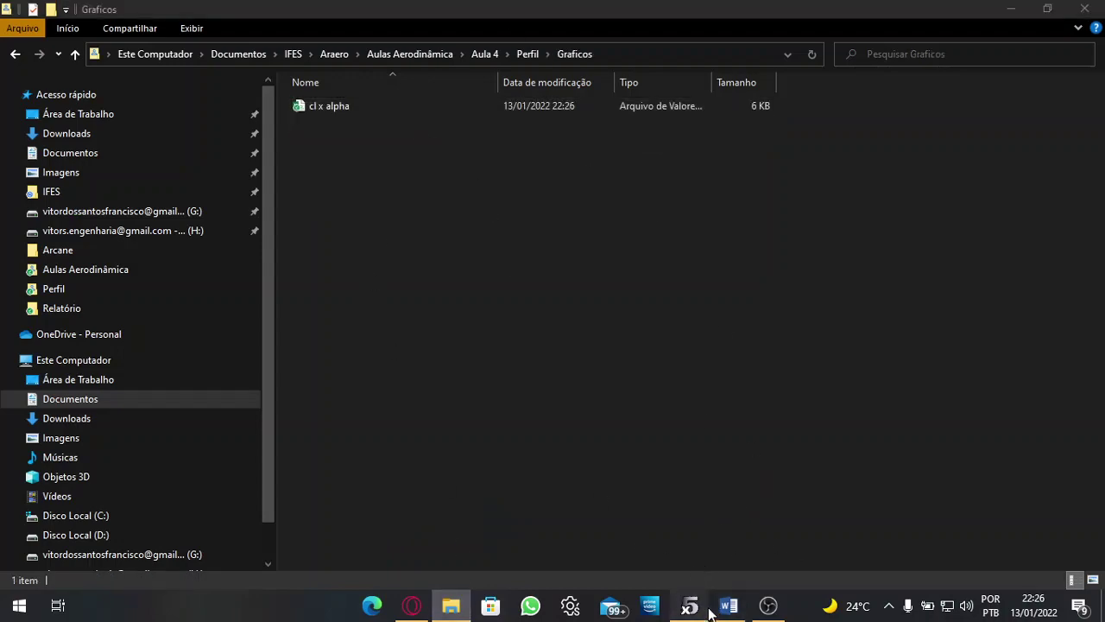
right_click(484, 299)
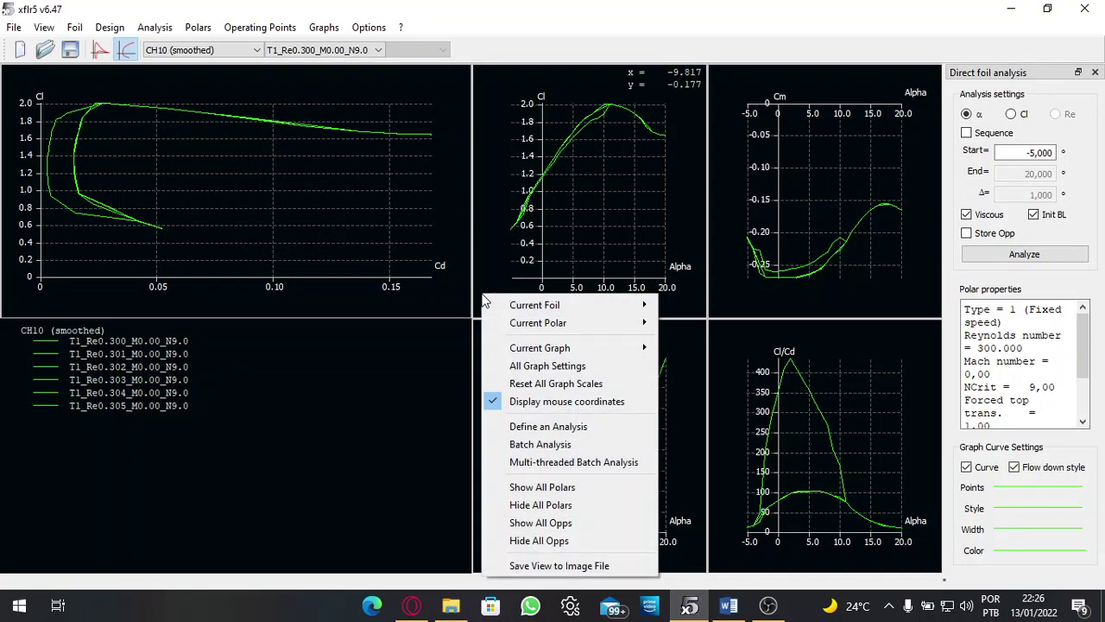
mouse_move(523, 330)
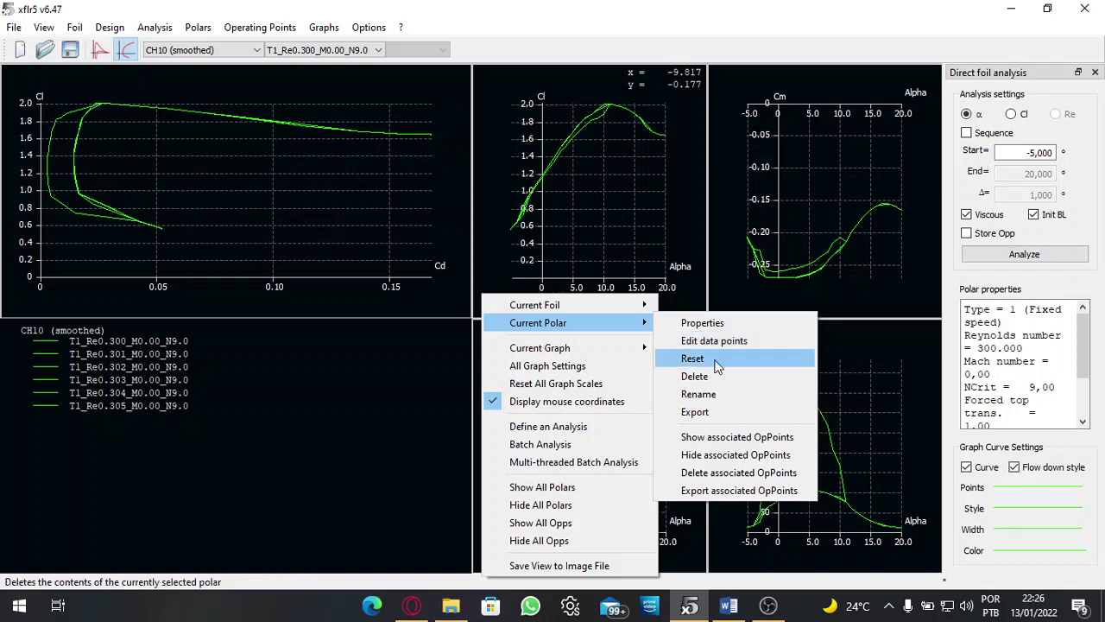
click(722, 411)
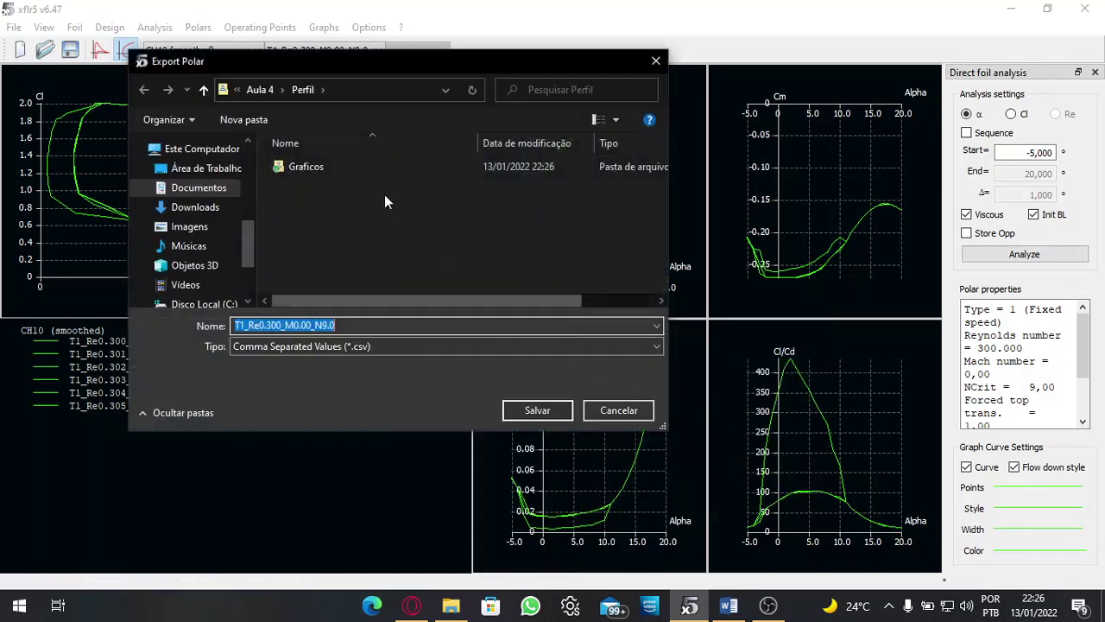
double_click(295, 174)
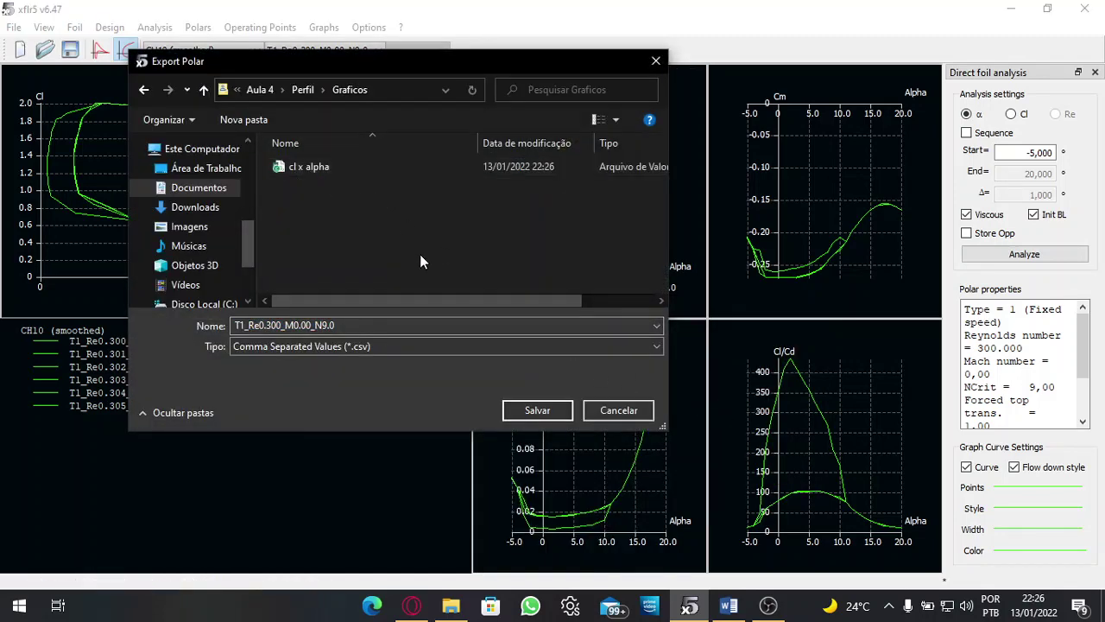
click(524, 412)
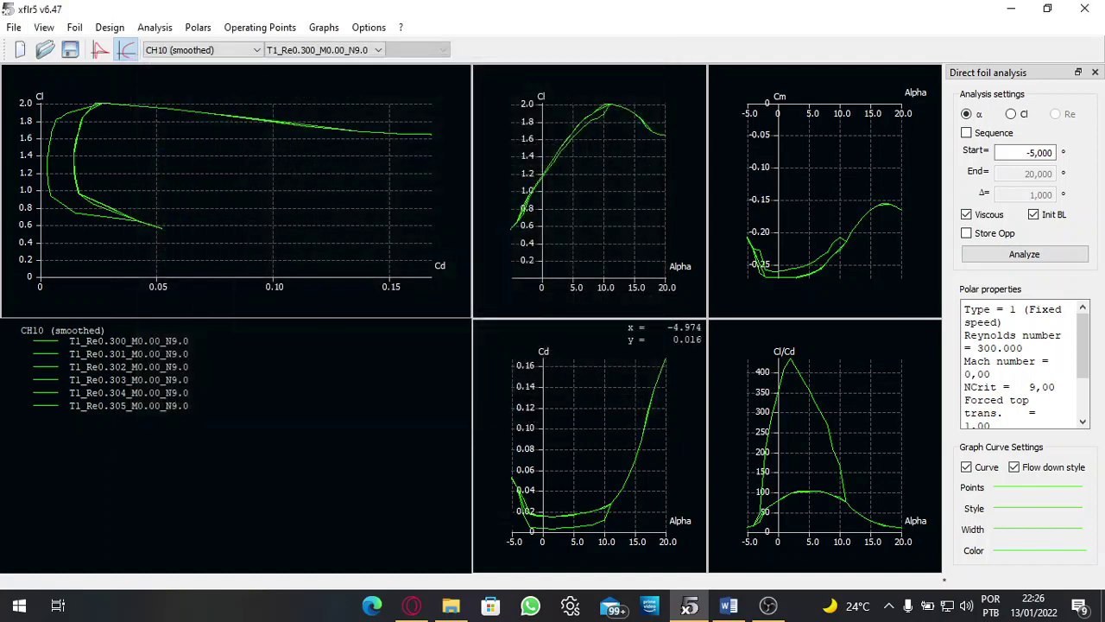
Step: Switch to File Explorer and open the exported "cl x alpha" file from the Graficos folder in Excel
mouse_move(453, 610)
click(451, 605)
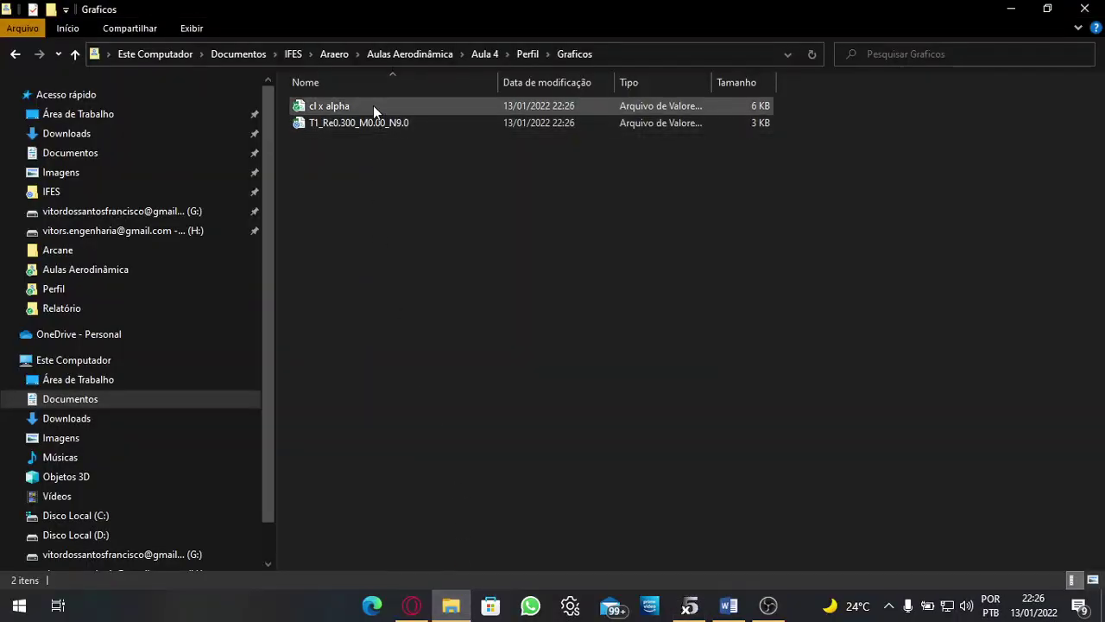
double_click(373, 106)
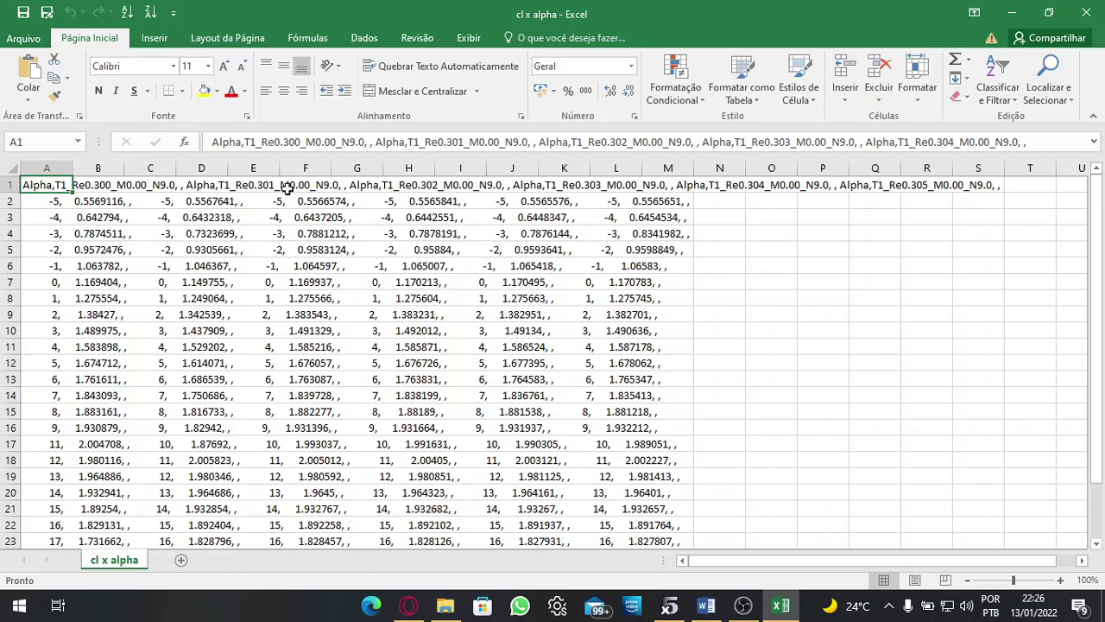
Step: Examine how the Alpha and Cl values of each polar are laid out in column A of the cl x alpha sheet
click(56, 202)
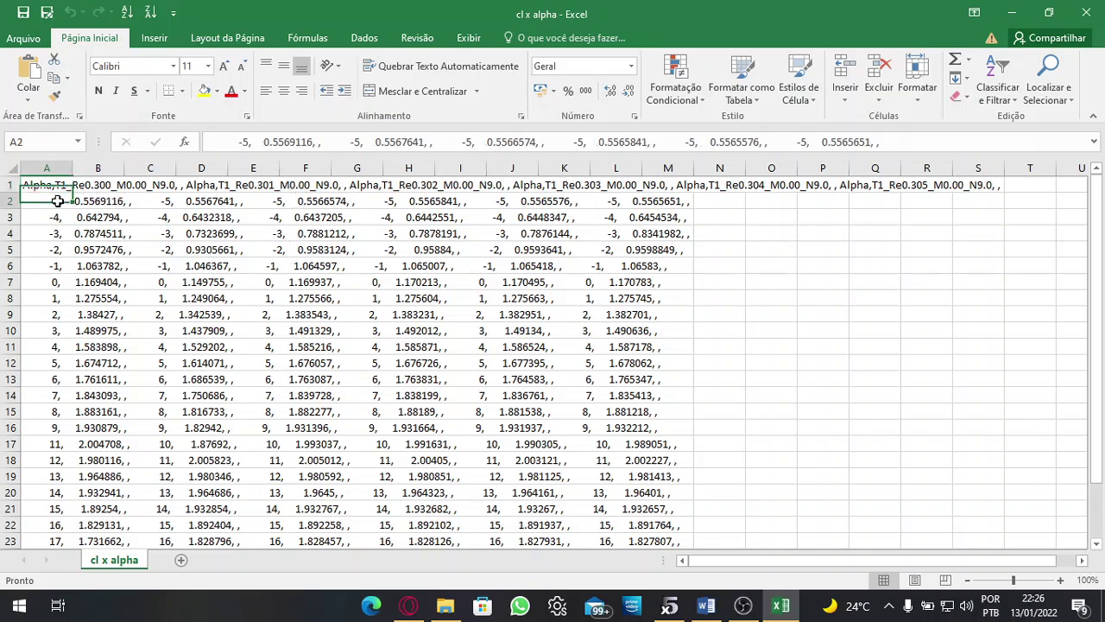
click(51, 220)
click(51, 234)
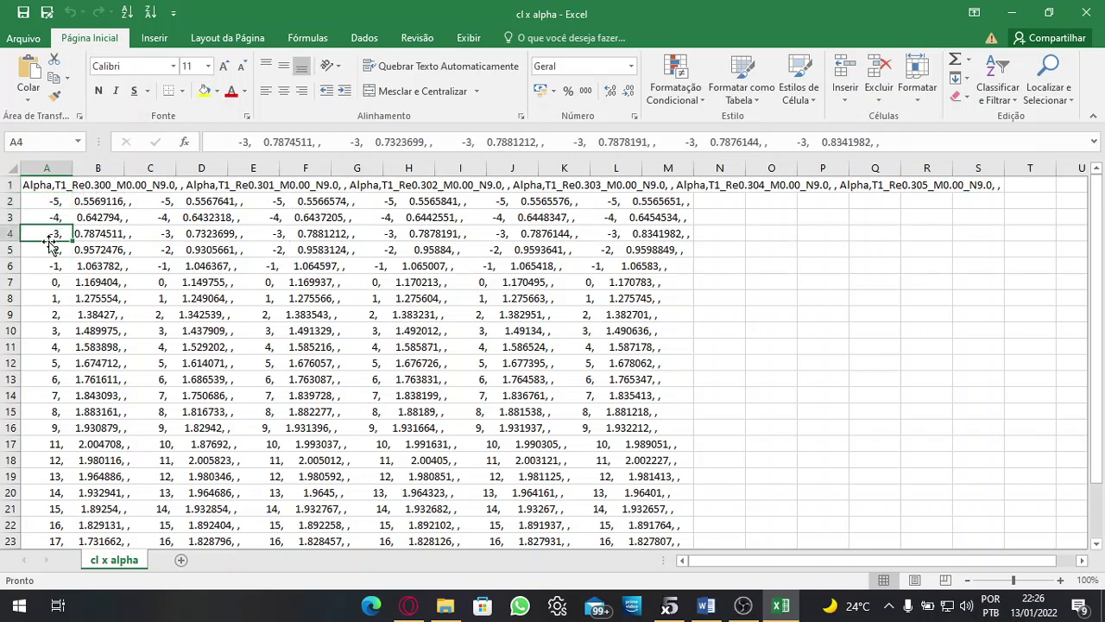
click(50, 250)
click(54, 282)
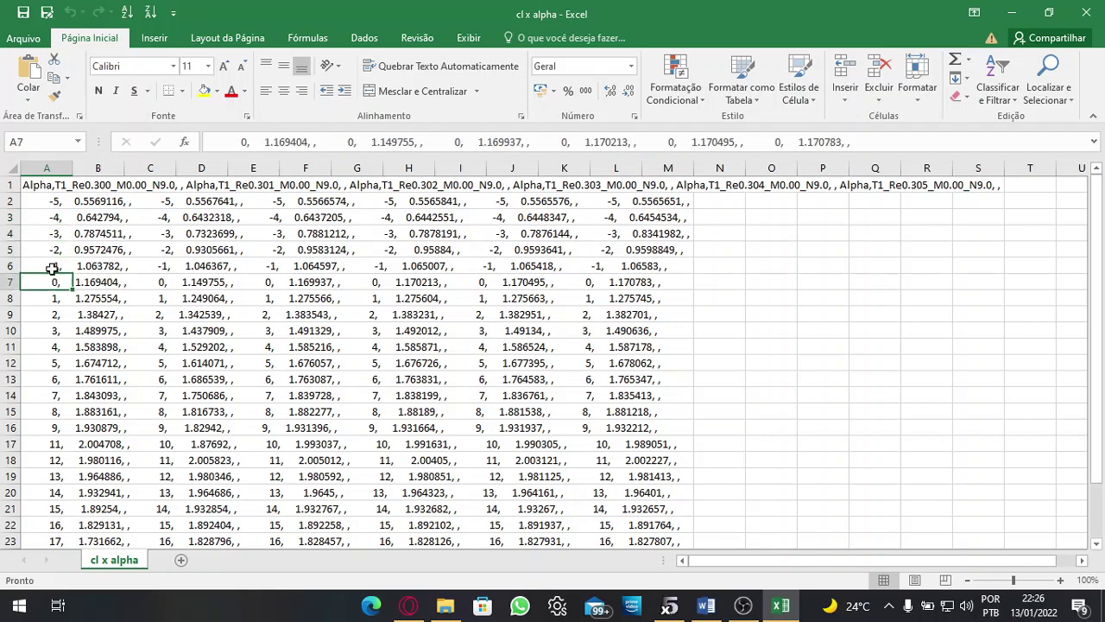
click(53, 268)
click(53, 296)
click(54, 314)
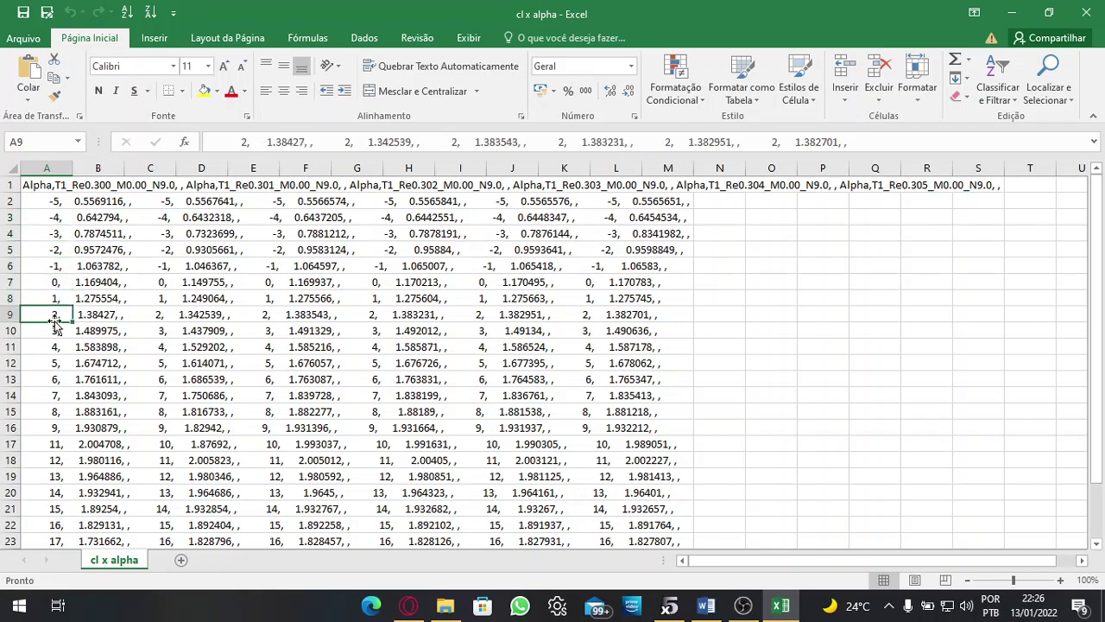
click(55, 330)
click(56, 394)
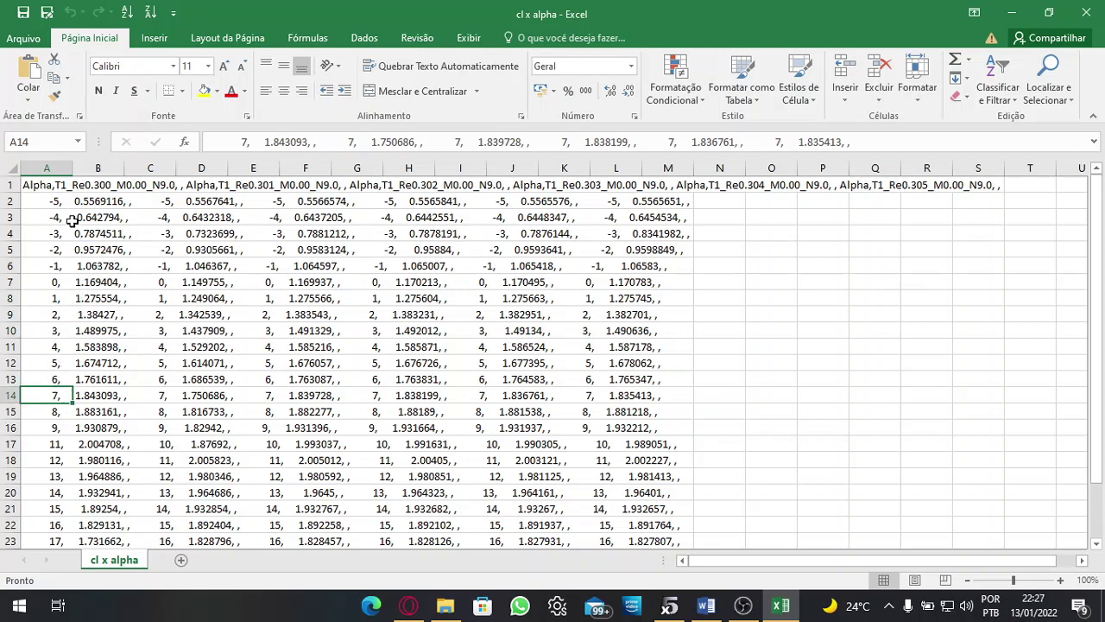
click(55, 185)
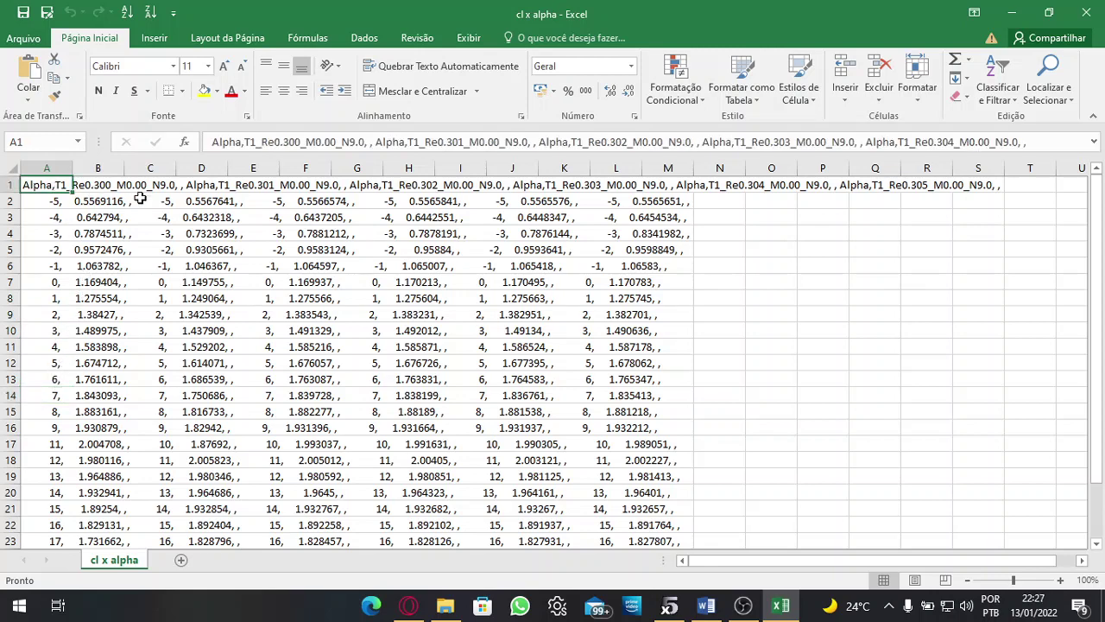
scroll(504, 372, down, 9)
scroll(262, 327, up, 6)
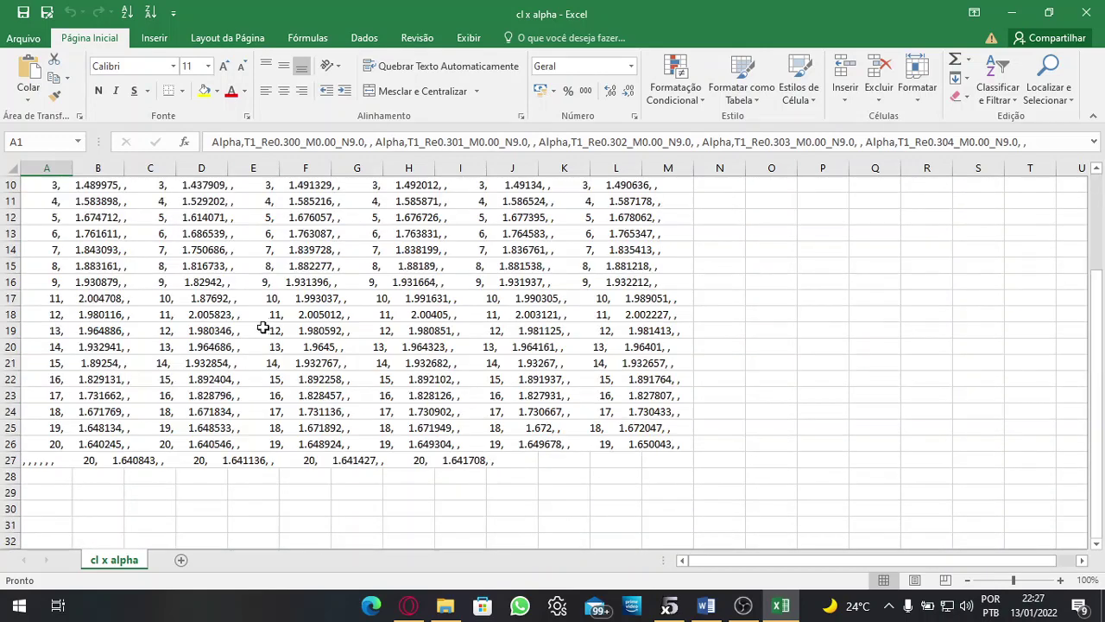
scroll(263, 327, up, 3)
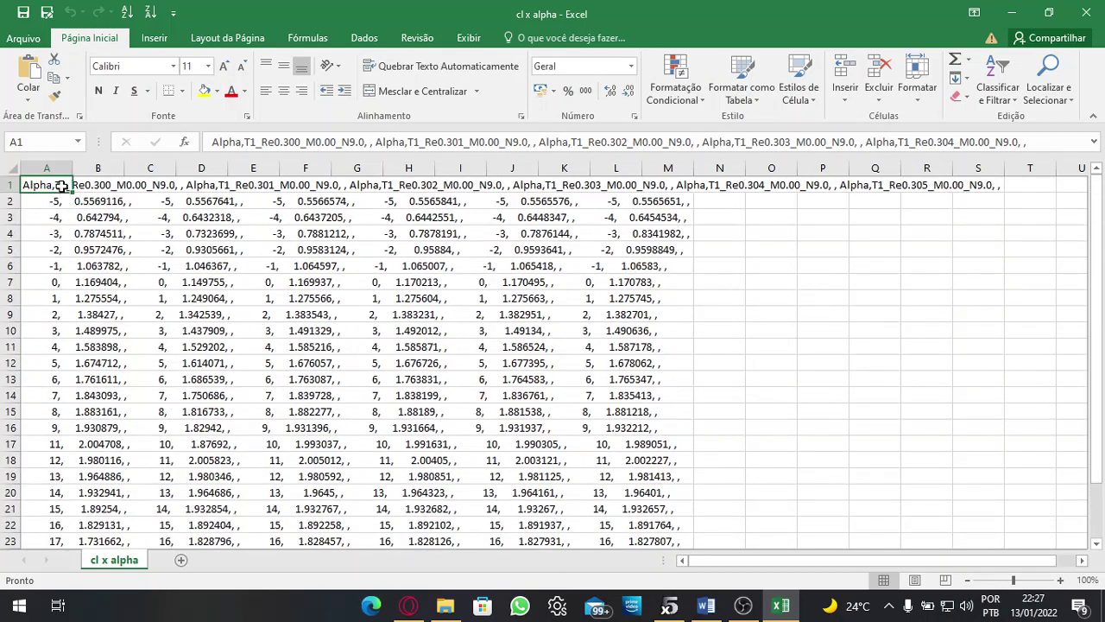
Step: Convert the text in A1:A27 into columns as delimited data split at tabs and commas, in General format with destination $A$1
drag(63, 187, 58, 489)
scroll(57, 365, up, 3)
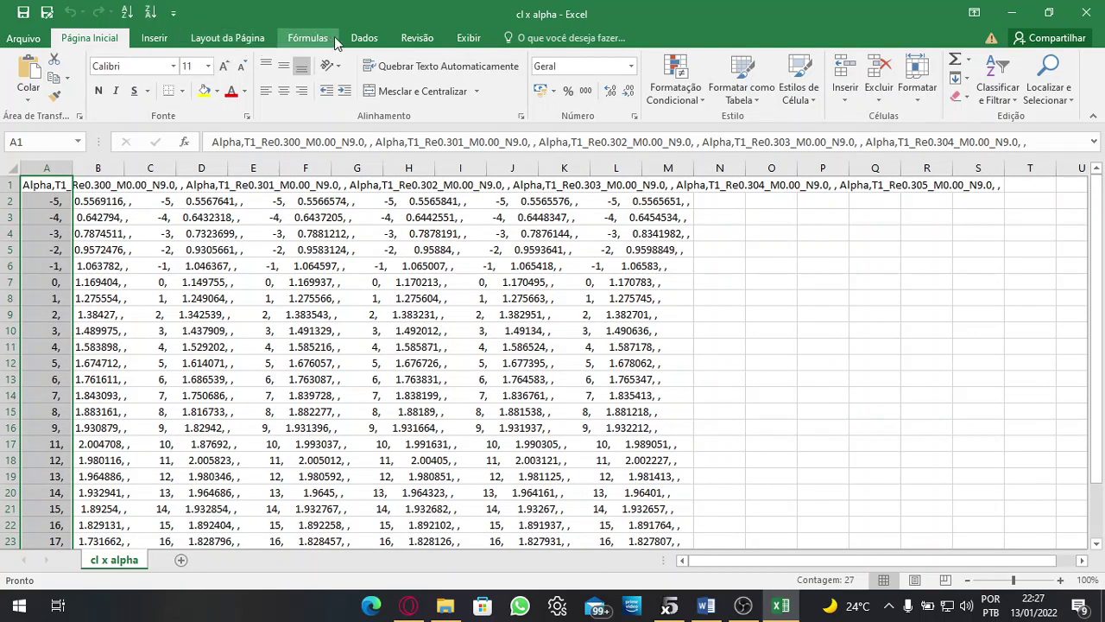
click(417, 38)
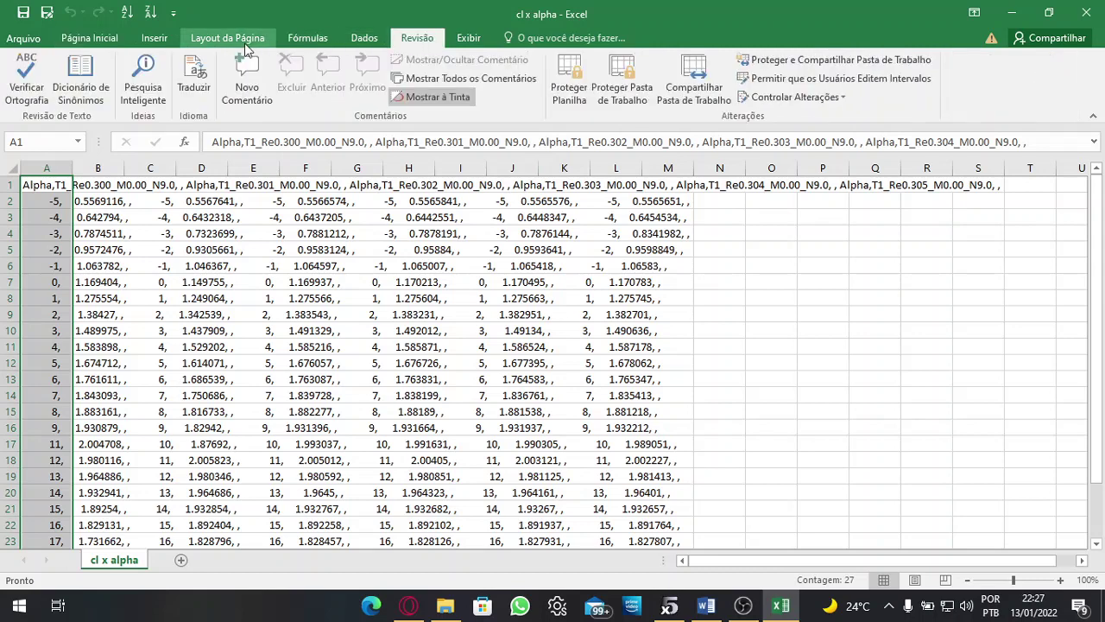
click(191, 41)
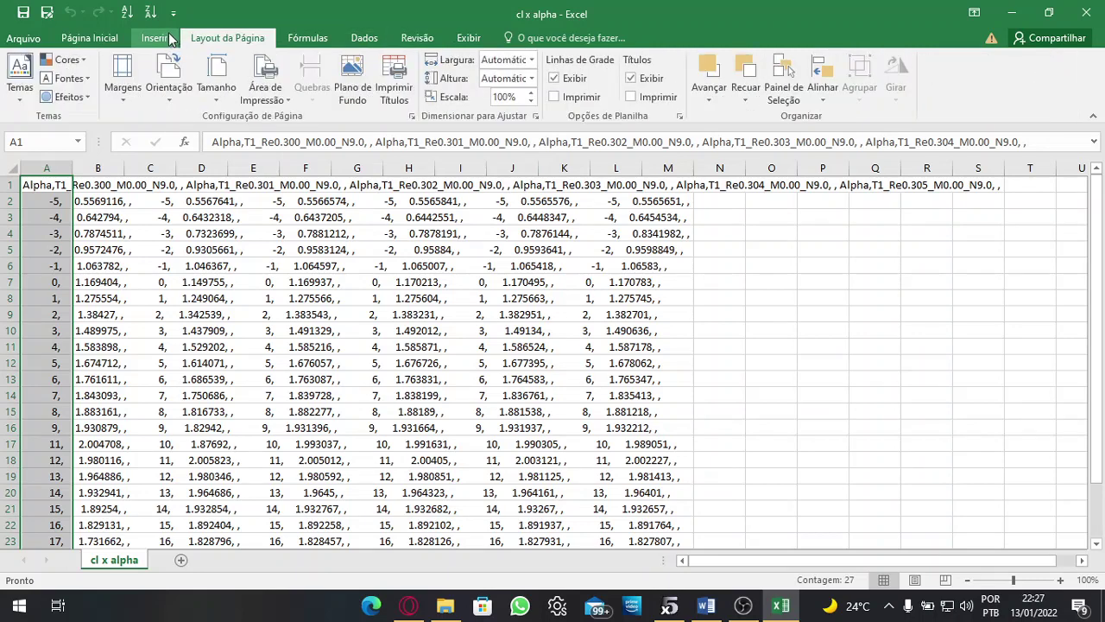
click(162, 38)
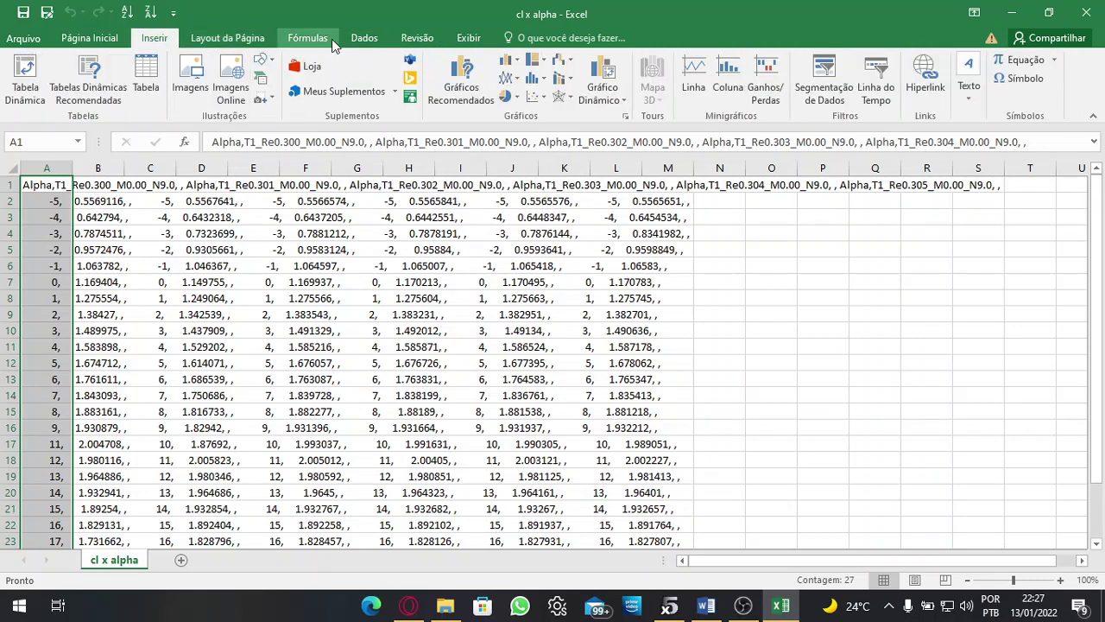
click(418, 38)
click(469, 38)
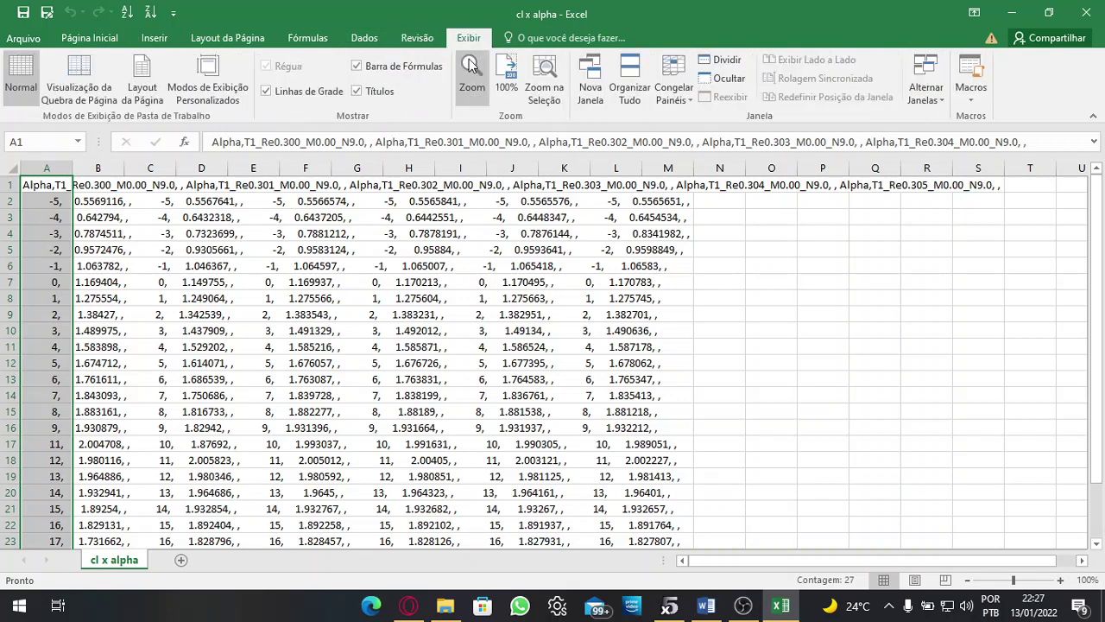
click(412, 41)
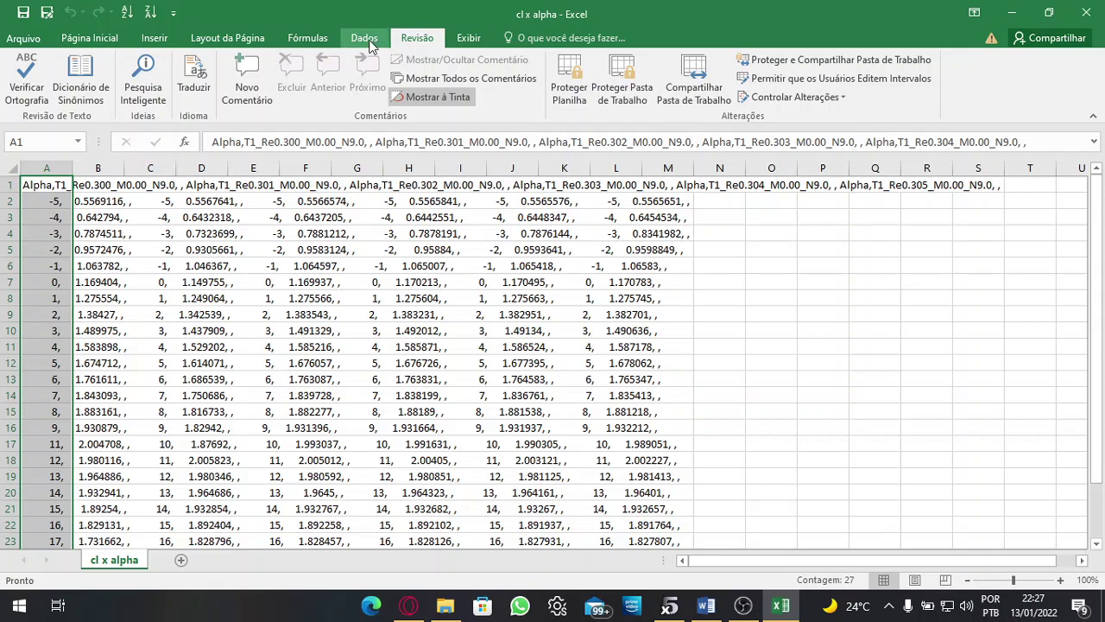
click(369, 41)
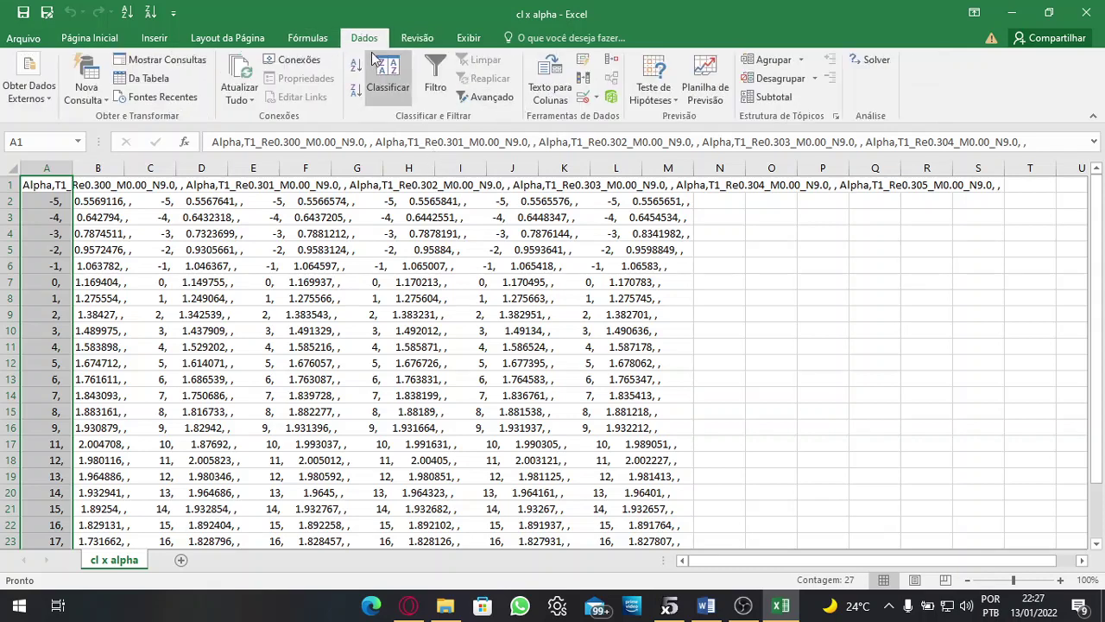
click(556, 88)
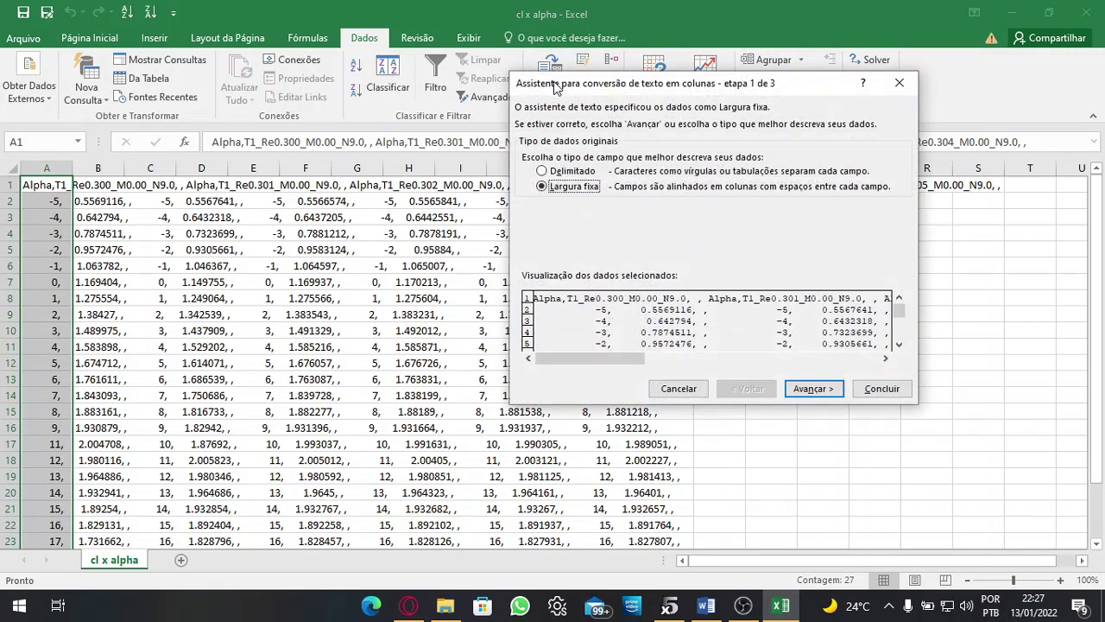
click(543, 172)
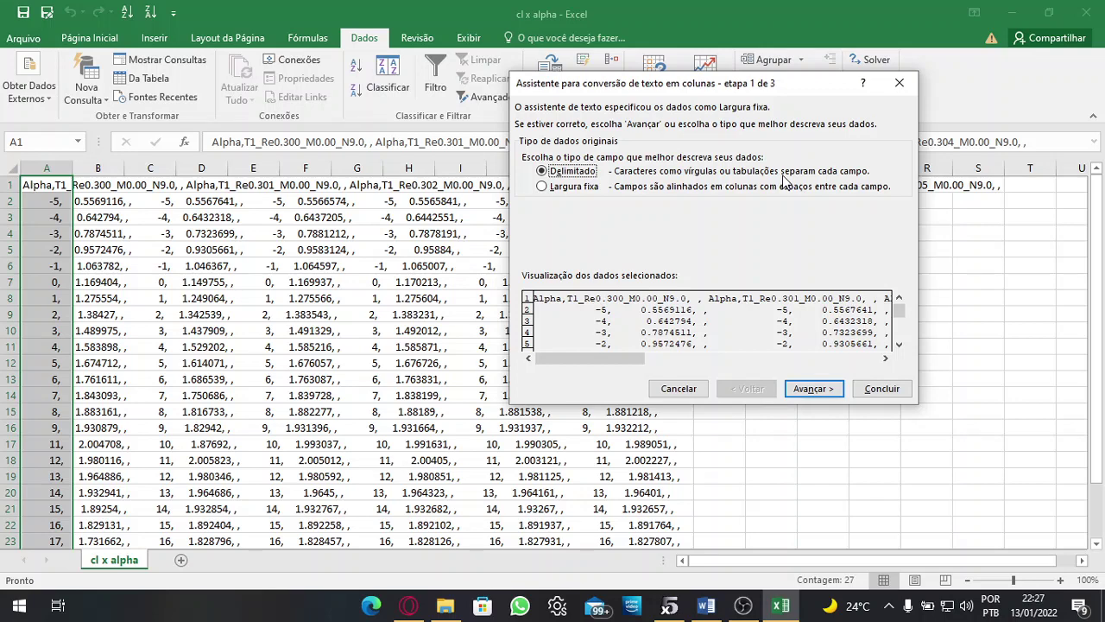
click(821, 395)
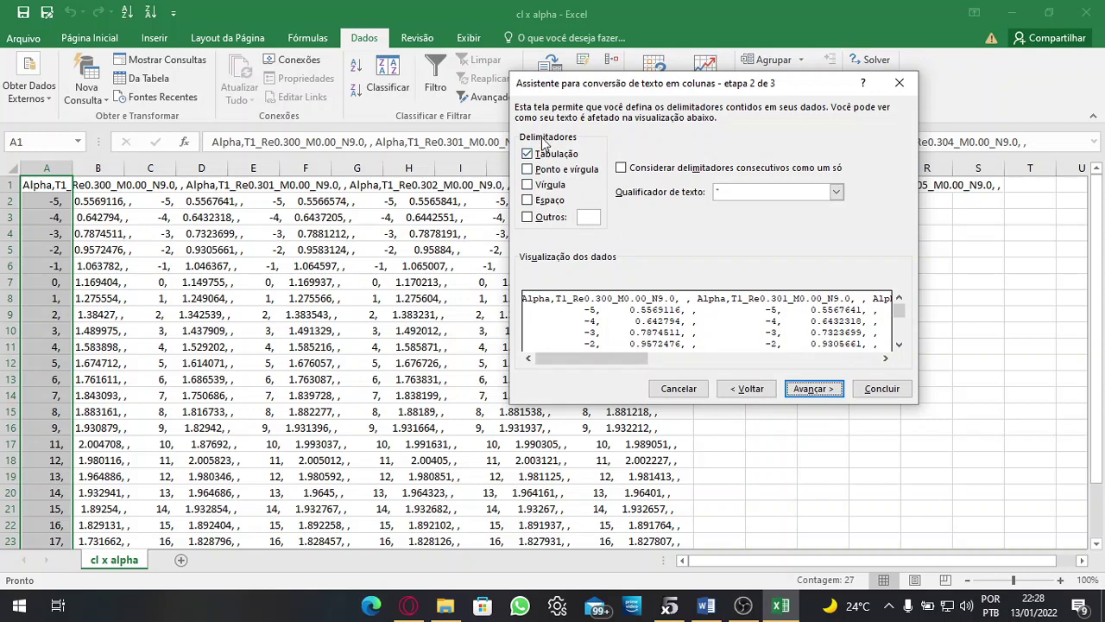
click(528, 185)
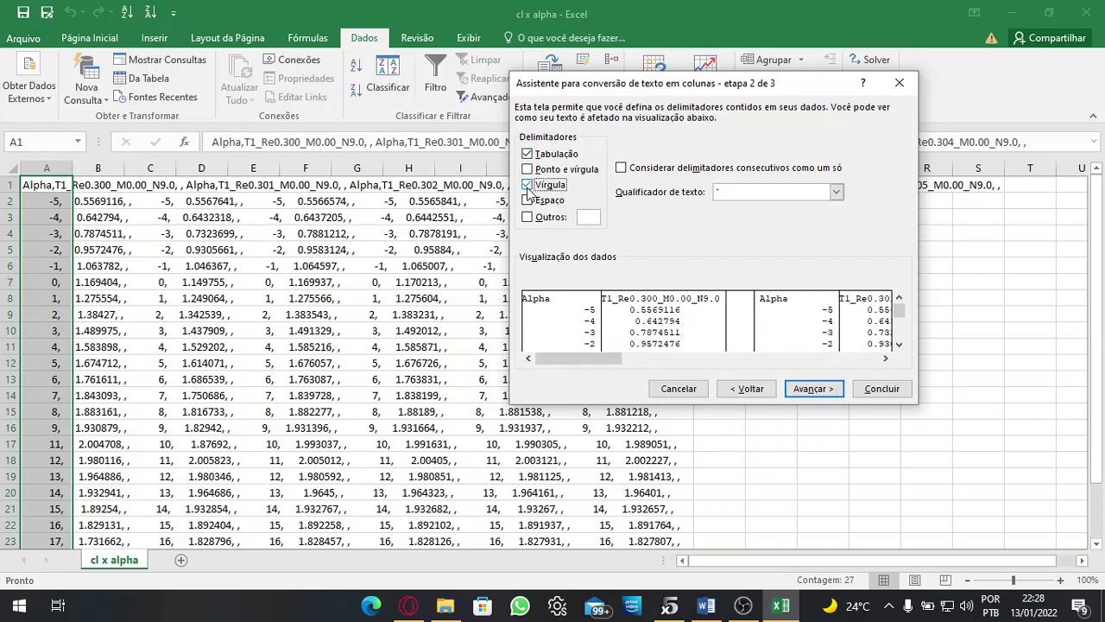
drag(626, 356, 818, 390)
click(816, 389)
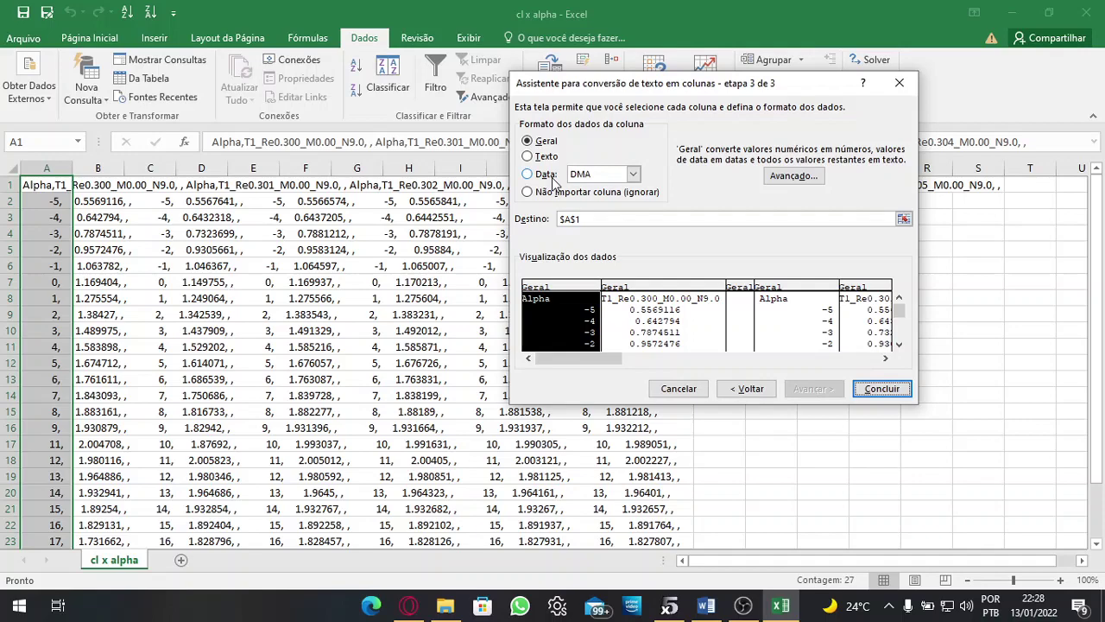
click(877, 389)
Step: Autofit columns B and E to show the full T1_Re0.300_M0.00_N9.0 and T1_Re0.301_M0.00_N9.0 polar headings
scroll(244, 338, down, 7)
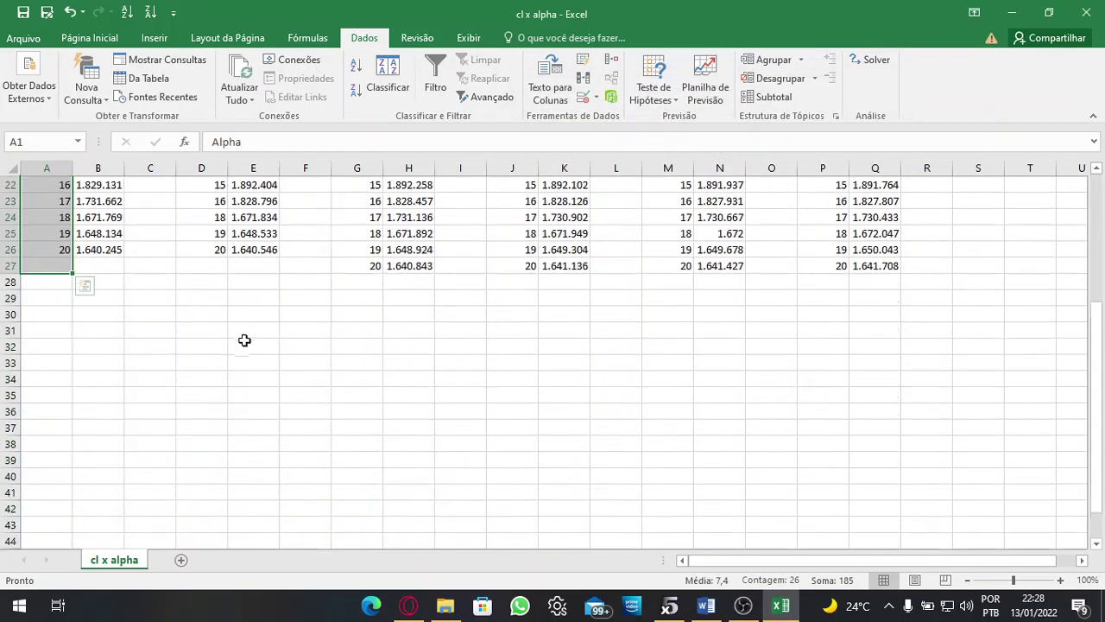
scroll(248, 334, up, 3)
scroll(249, 335, up, 4)
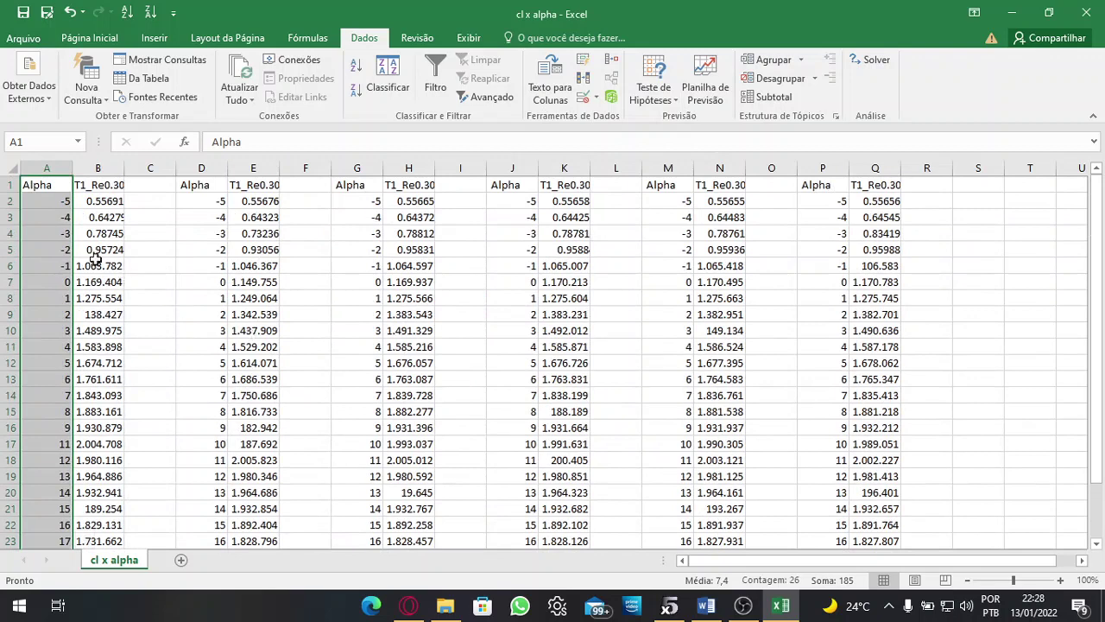
double_click(126, 163)
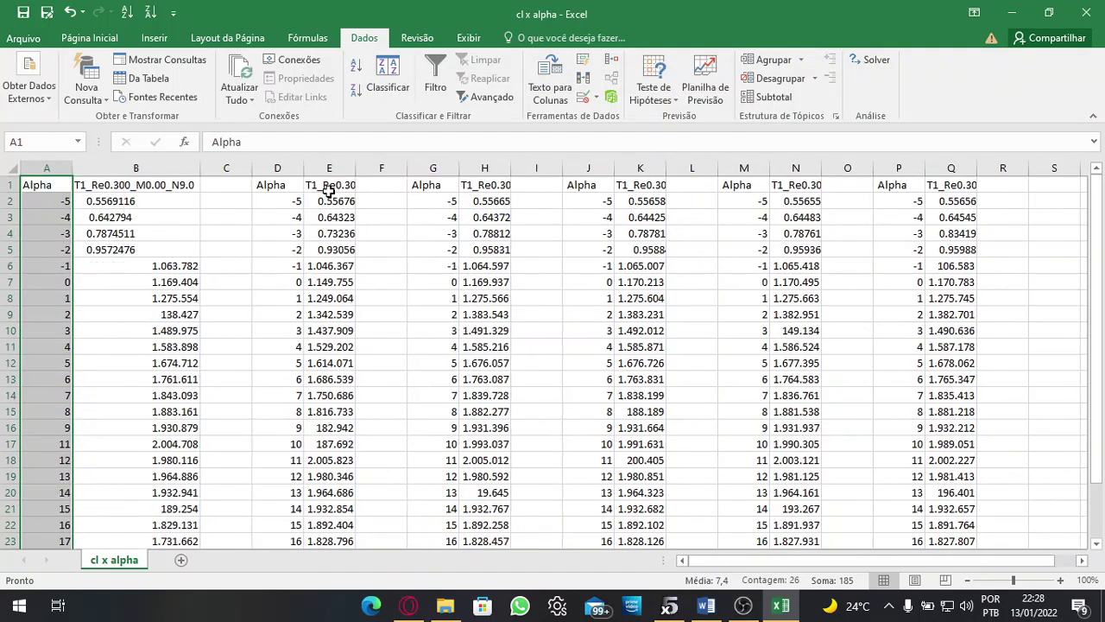
double_click(355, 167)
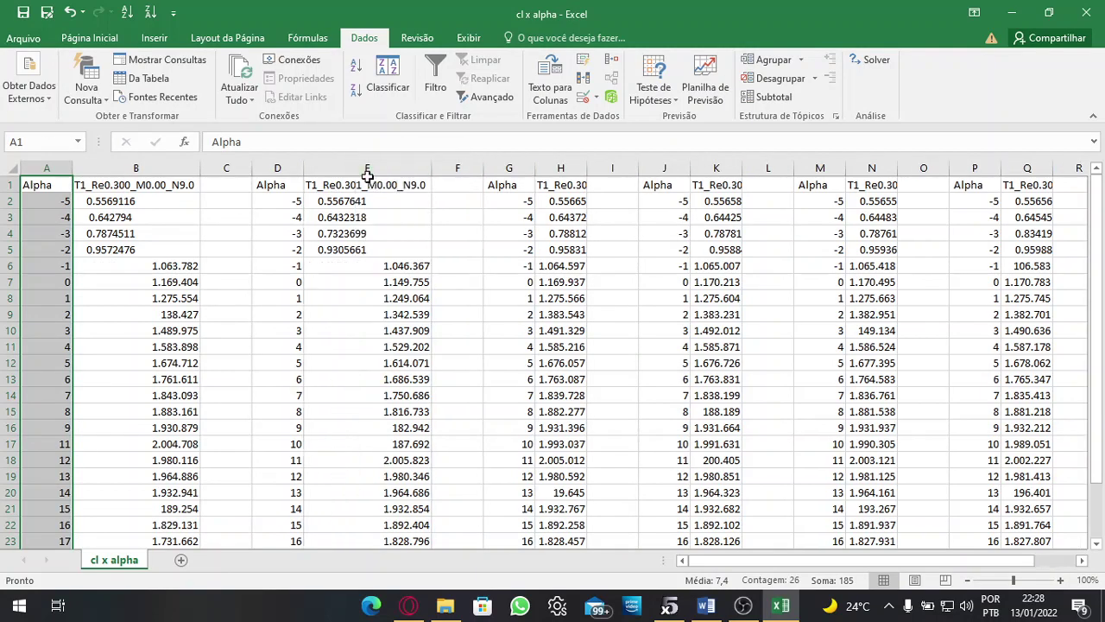
click(359, 184)
click(161, 183)
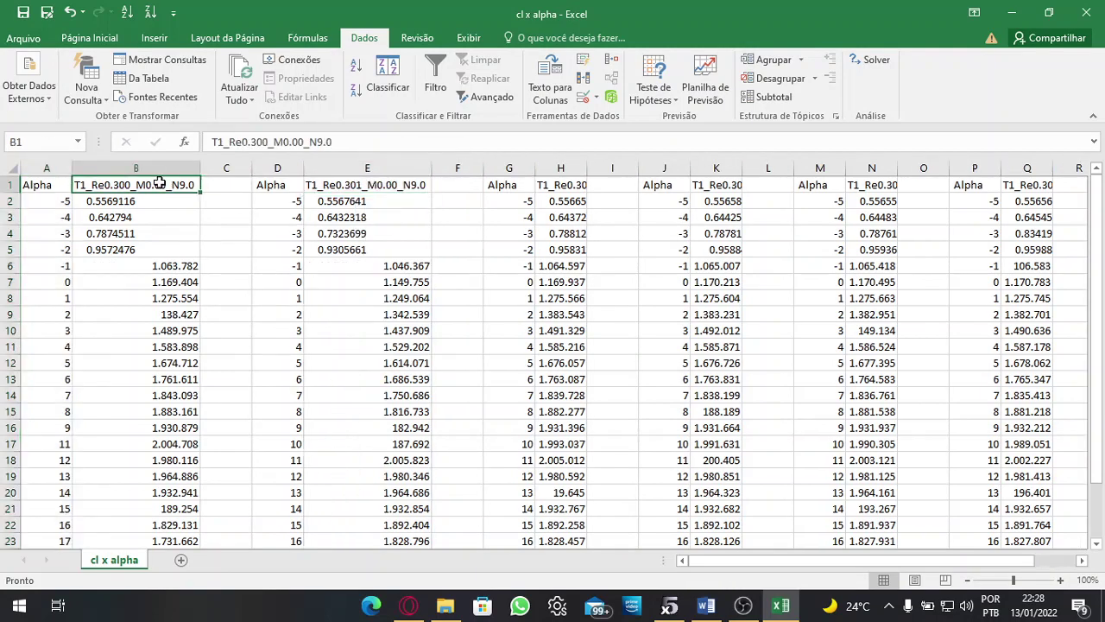
click(352, 185)
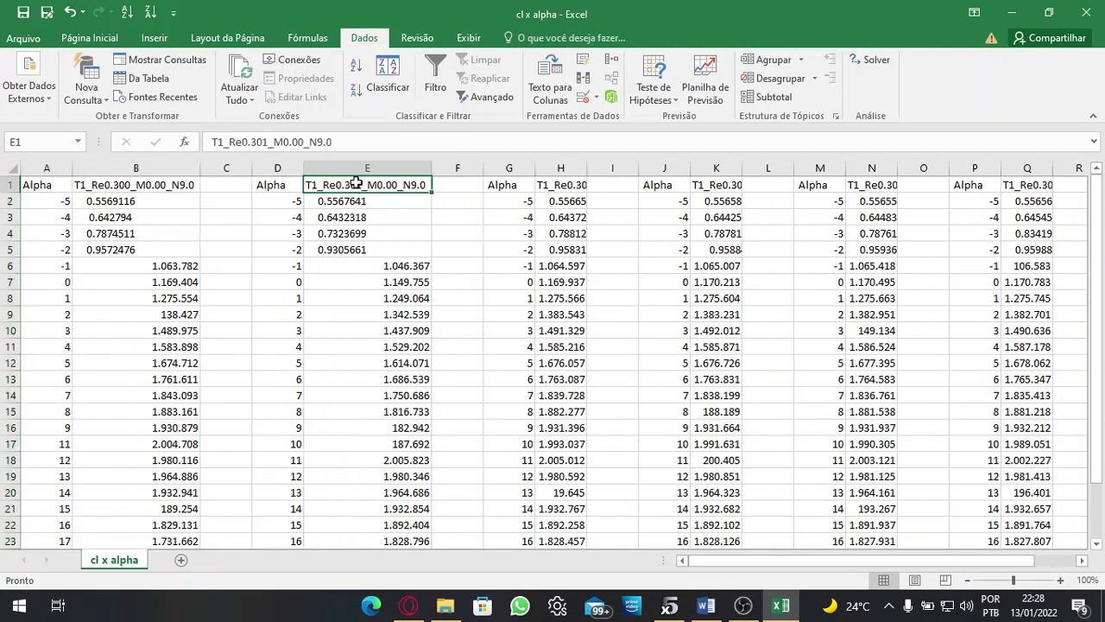
Step: Autofit columns H, K, N and Q to show the full headings of the Re0.302 to Re0.305 polars
double_click(588, 168)
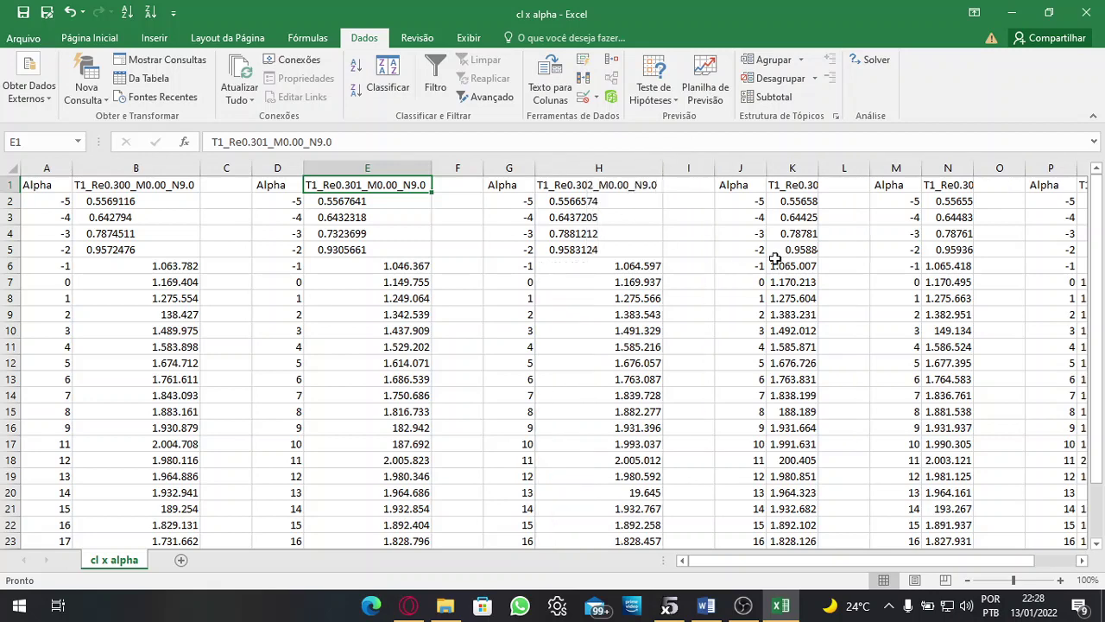
double_click(819, 168)
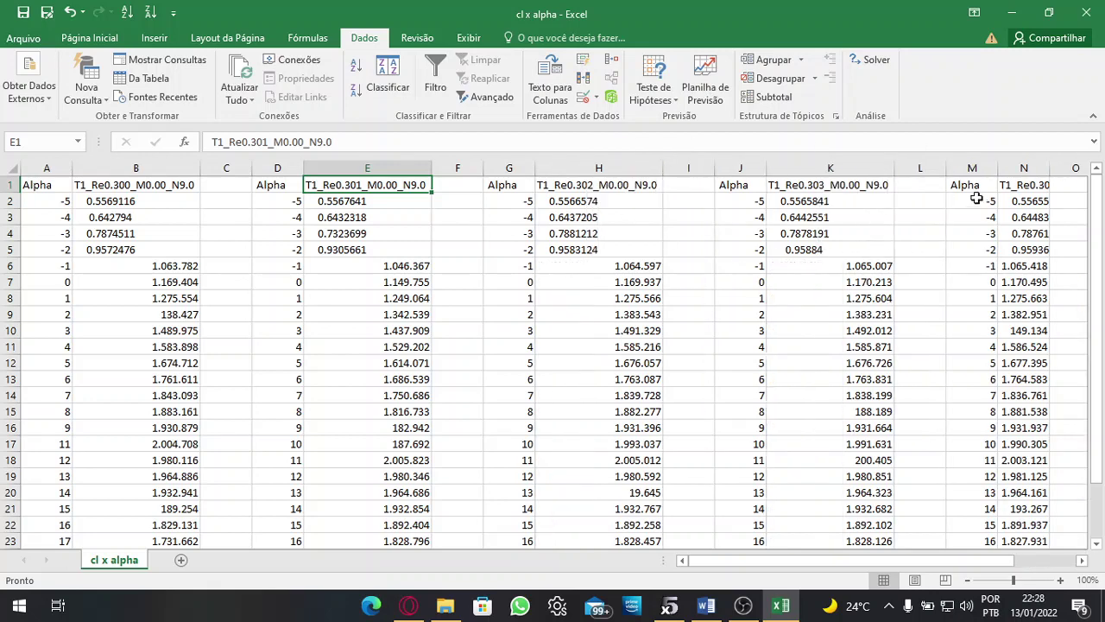
drag(833, 567, 885, 567)
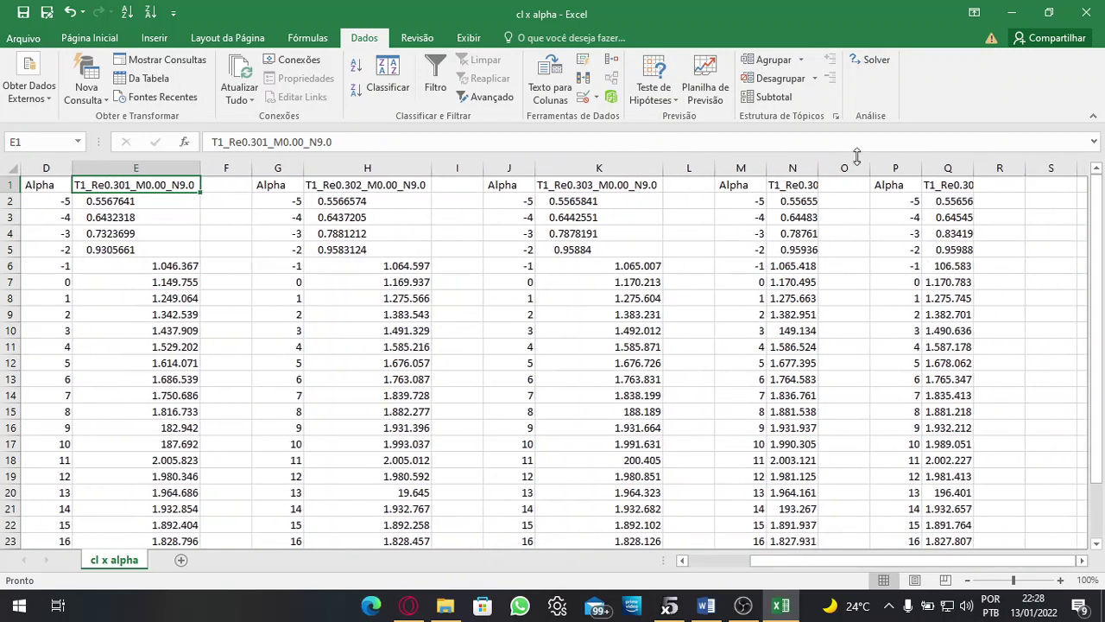
double_click(817, 168)
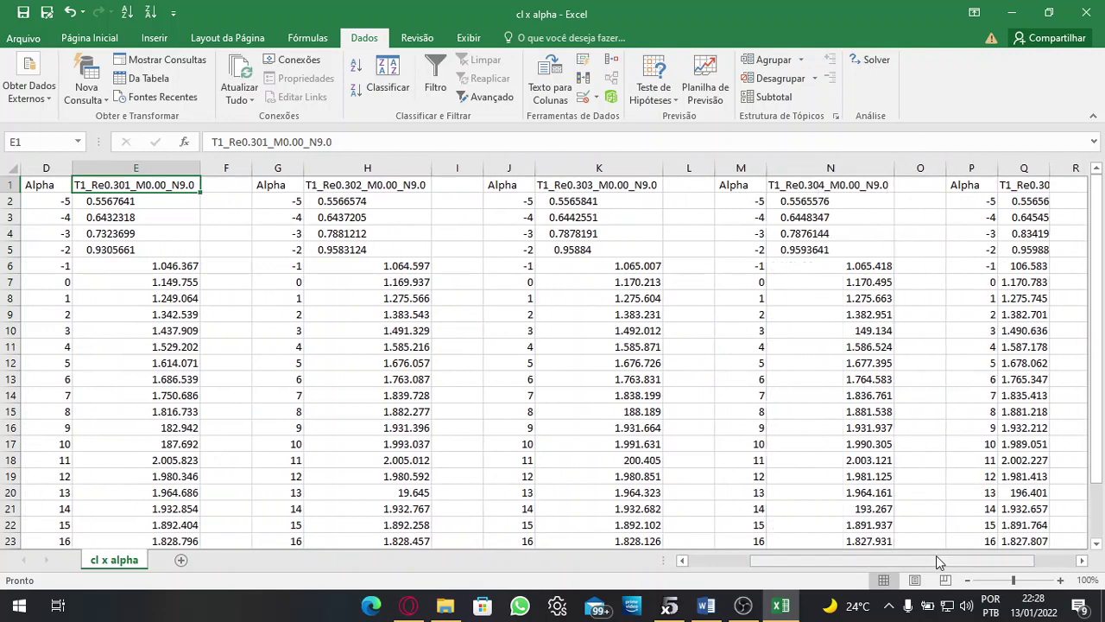
drag(937, 560, 962, 560)
double_click(869, 167)
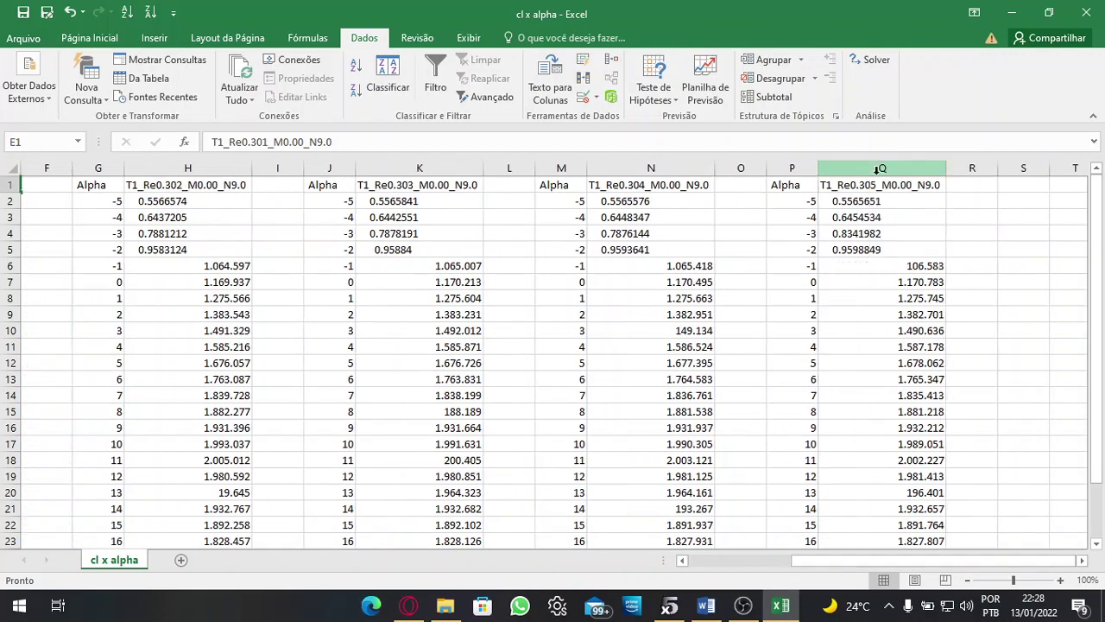
Step: Centre the contents of all Alpha and polar data columns (A, B, D, E, G, H, J, K, M, N, P and Q) horizontally
click(868, 161)
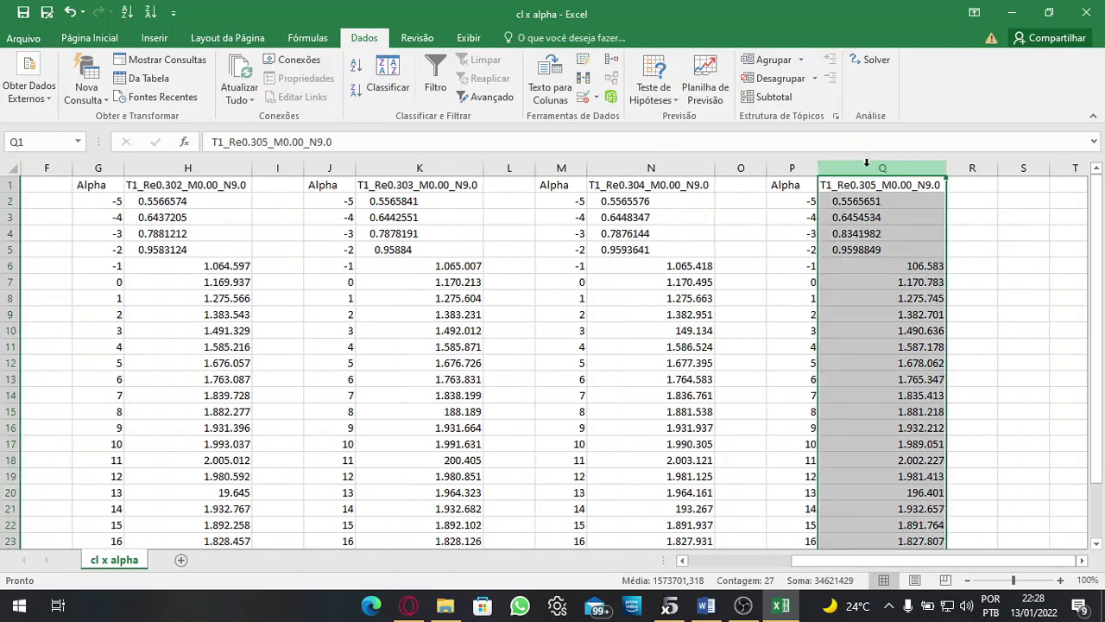
ctrl+click(807, 168)
ctrl+click(597, 166)
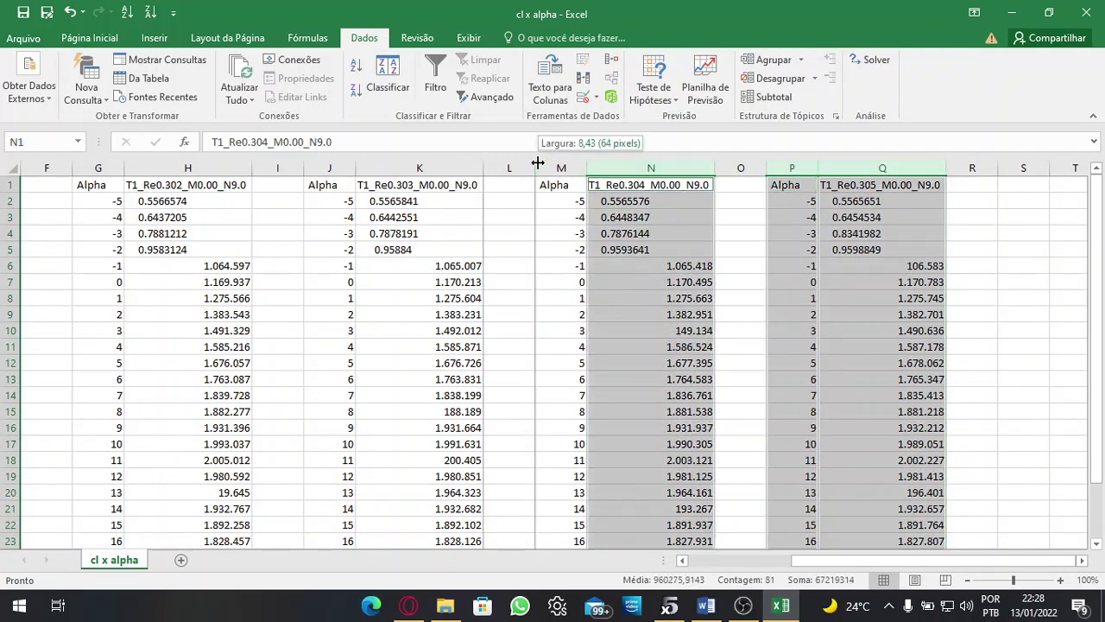
ctrl+click(561, 167)
ctrl+click(419, 168)
drag(837, 561, 777, 561)
ctrl+click(561, 167)
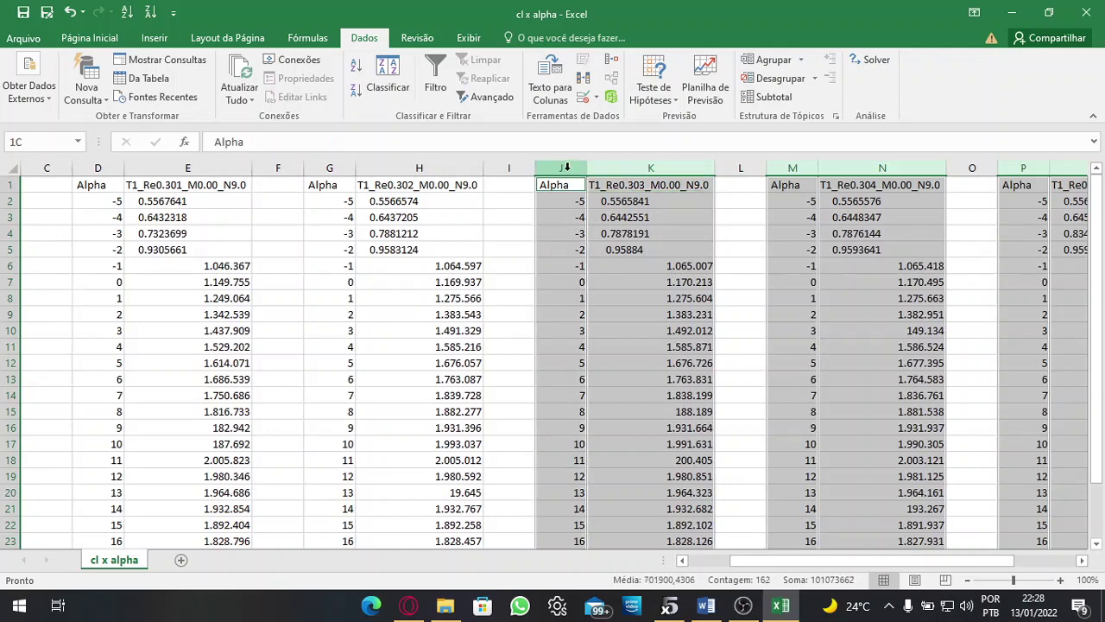
ctrl+click(431, 167)
ctrl+click(329, 168)
drag(777, 566, 734, 566)
ctrl+click(367, 168)
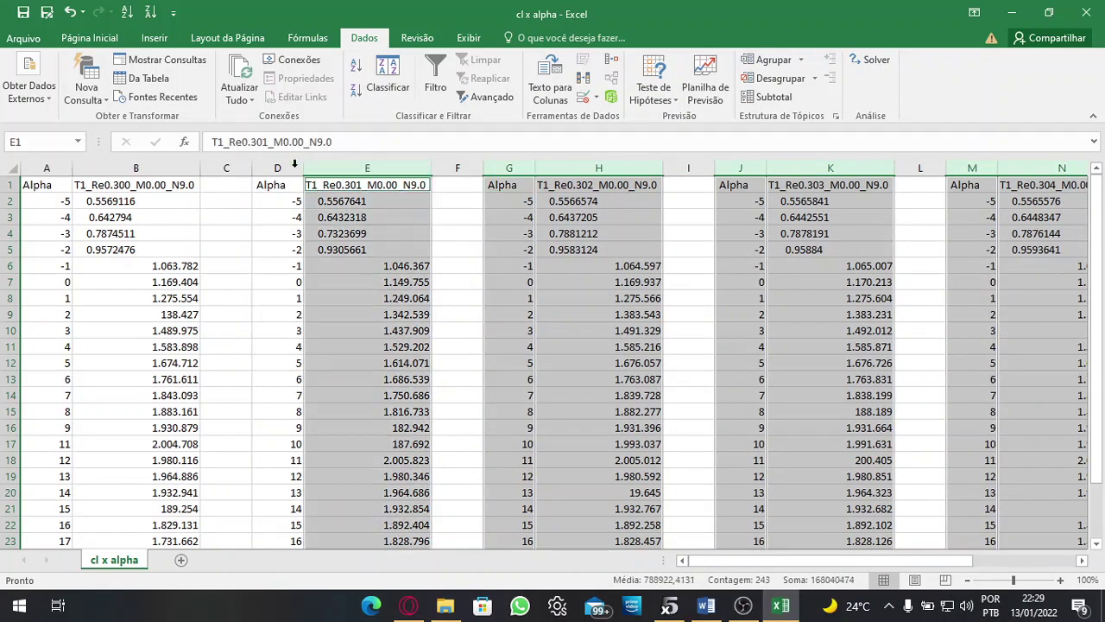
ctrl+click(290, 167)
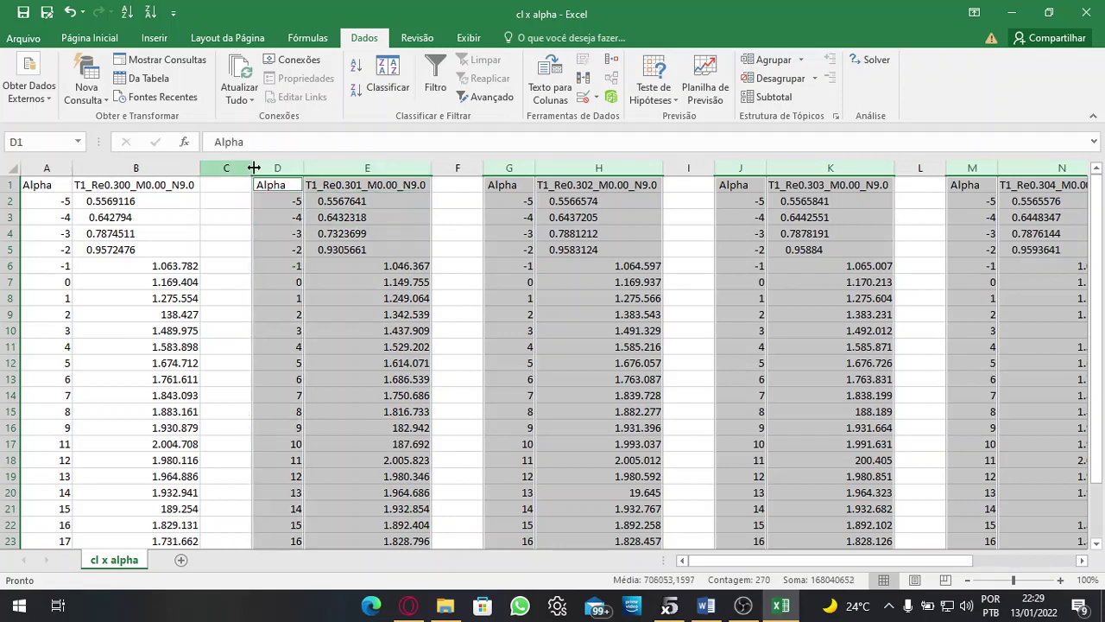
ctrl+click(99, 168)
ctrl+click(50, 168)
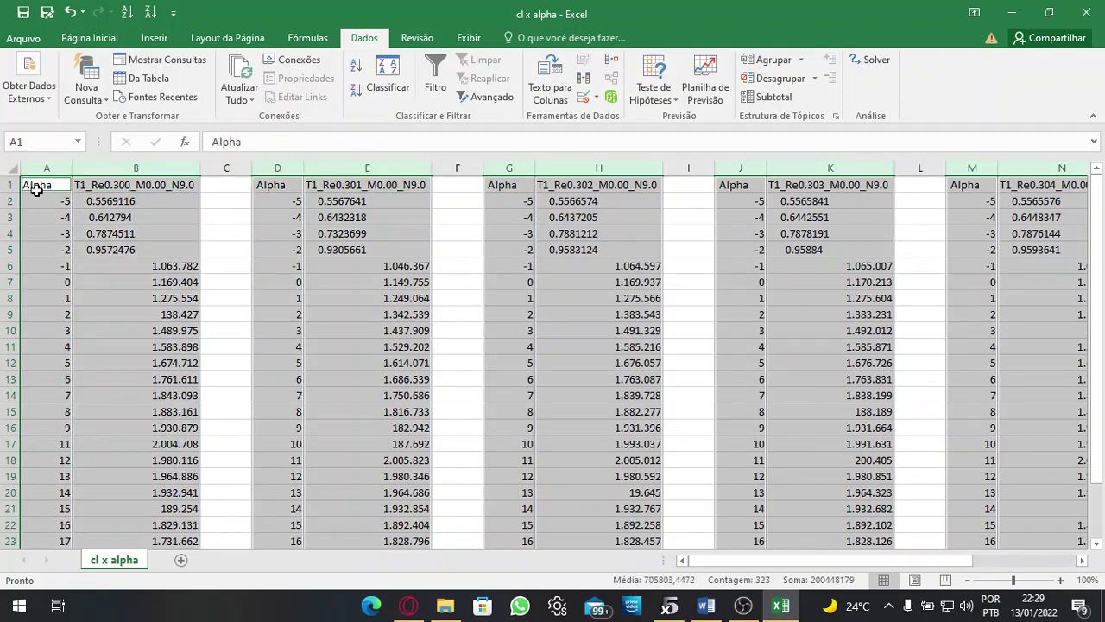
click(86, 38)
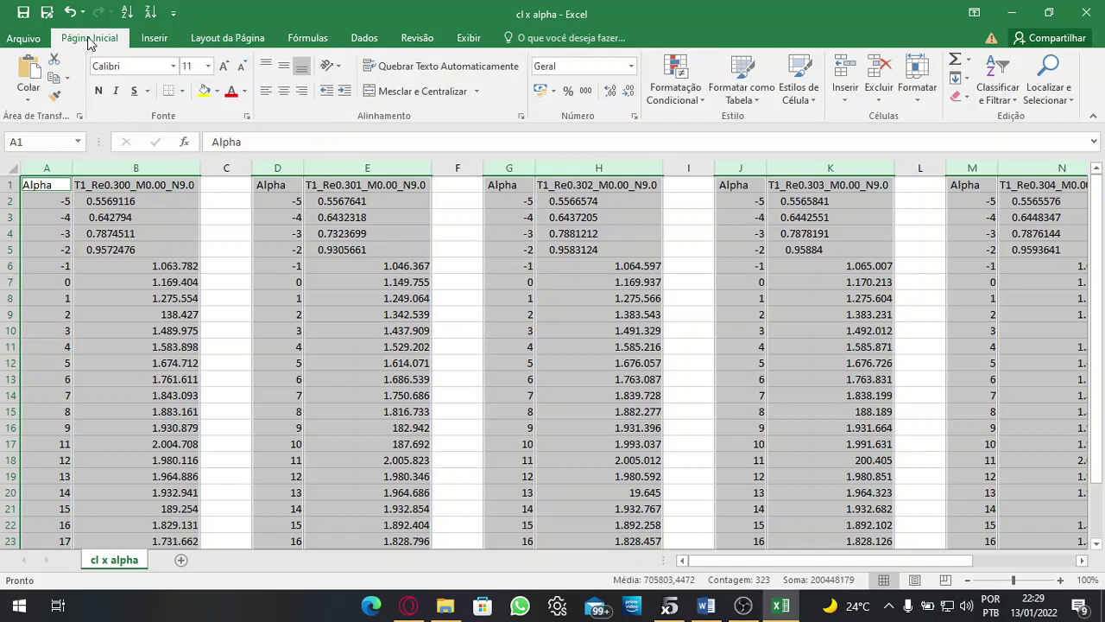
click(285, 92)
click(473, 343)
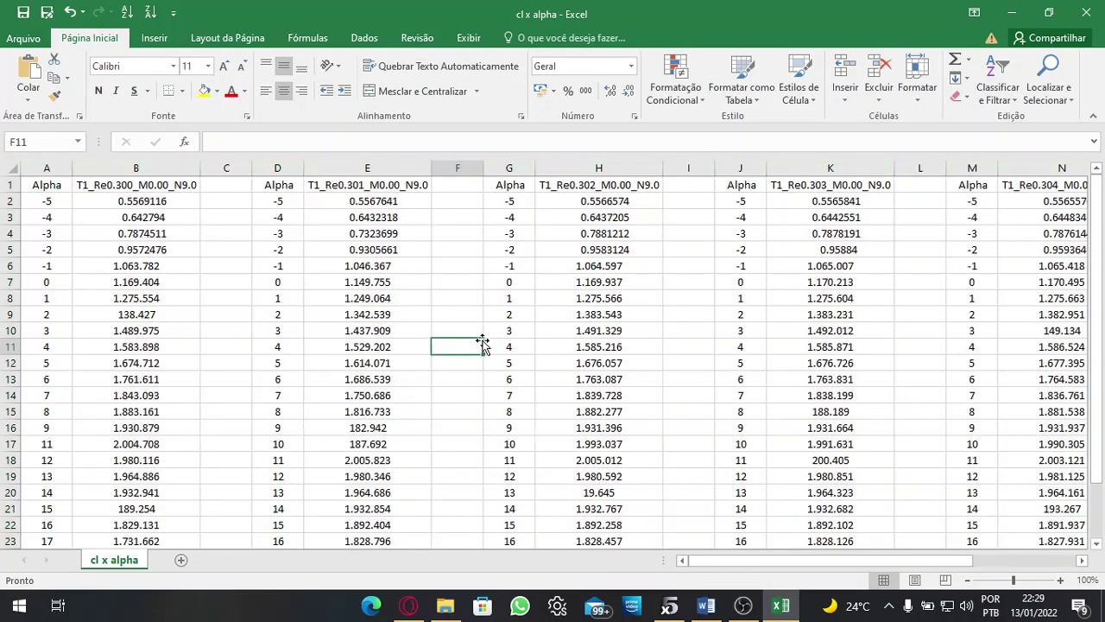
Step: Save the cl x alpha workbook, keeping the comma-separated CSV format
scroll(465, 411, down, 2)
scroll(464, 411, up, 2)
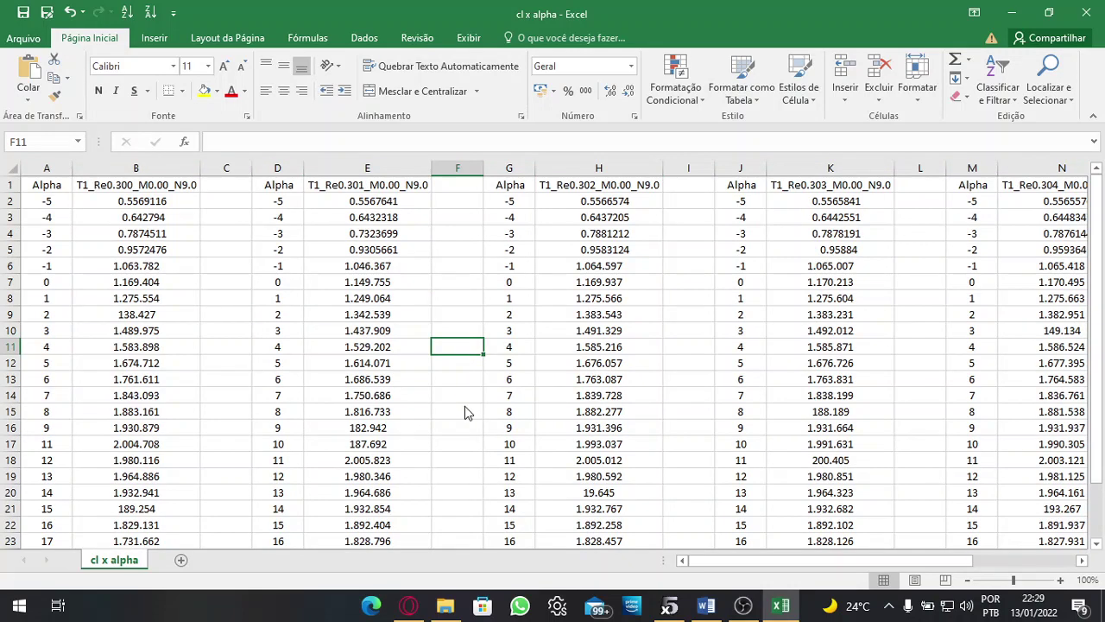
key(ctrl+s)
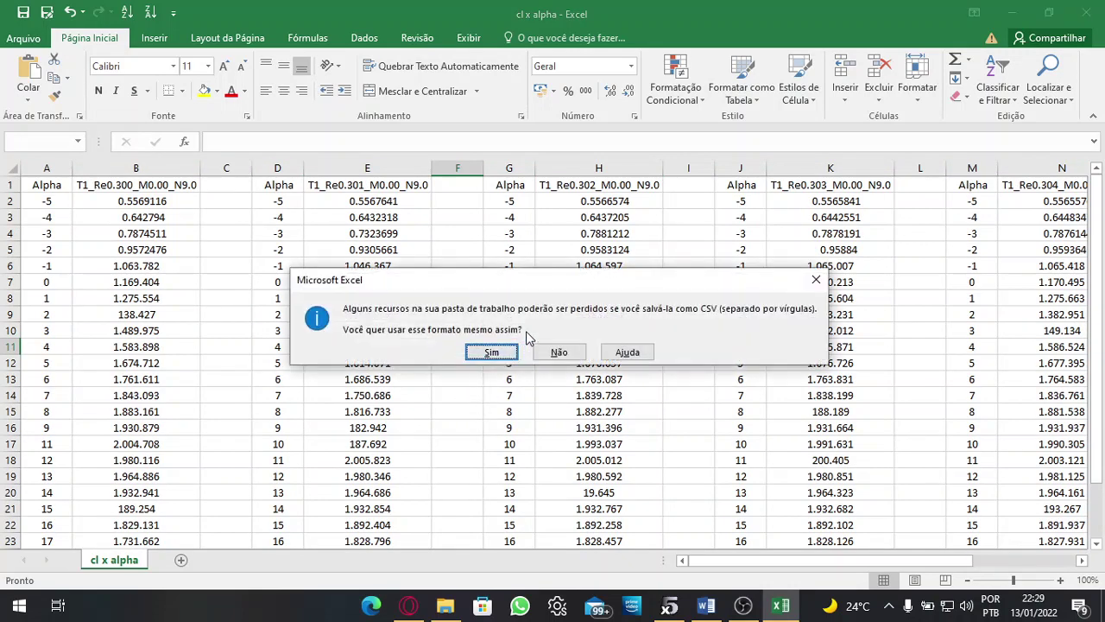
click(498, 351)
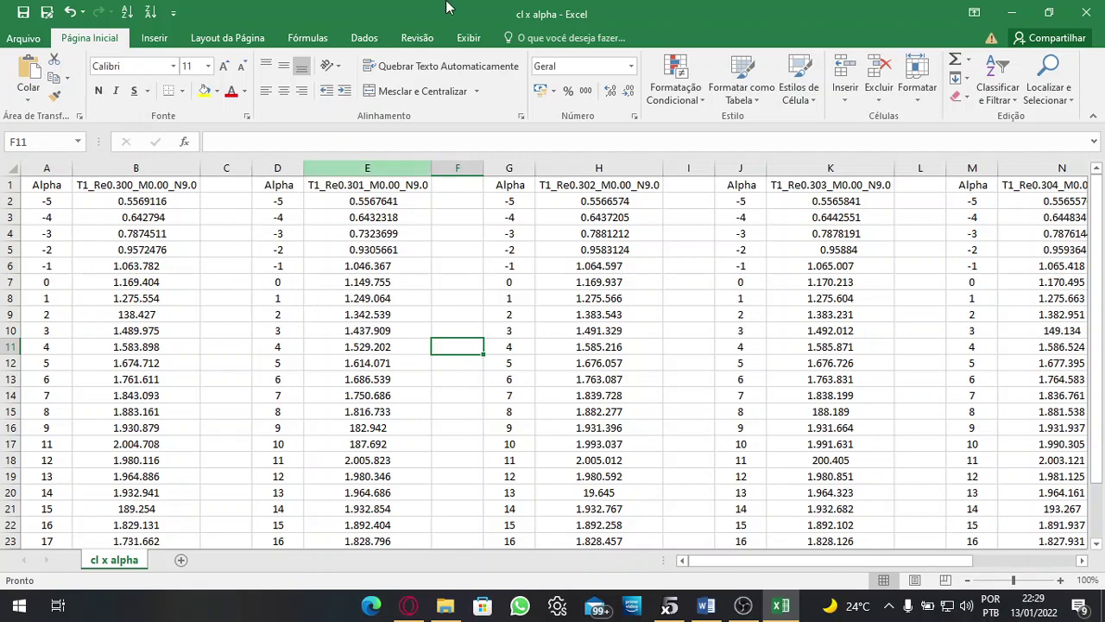
double_click(516, 22)
double_click(547, 21)
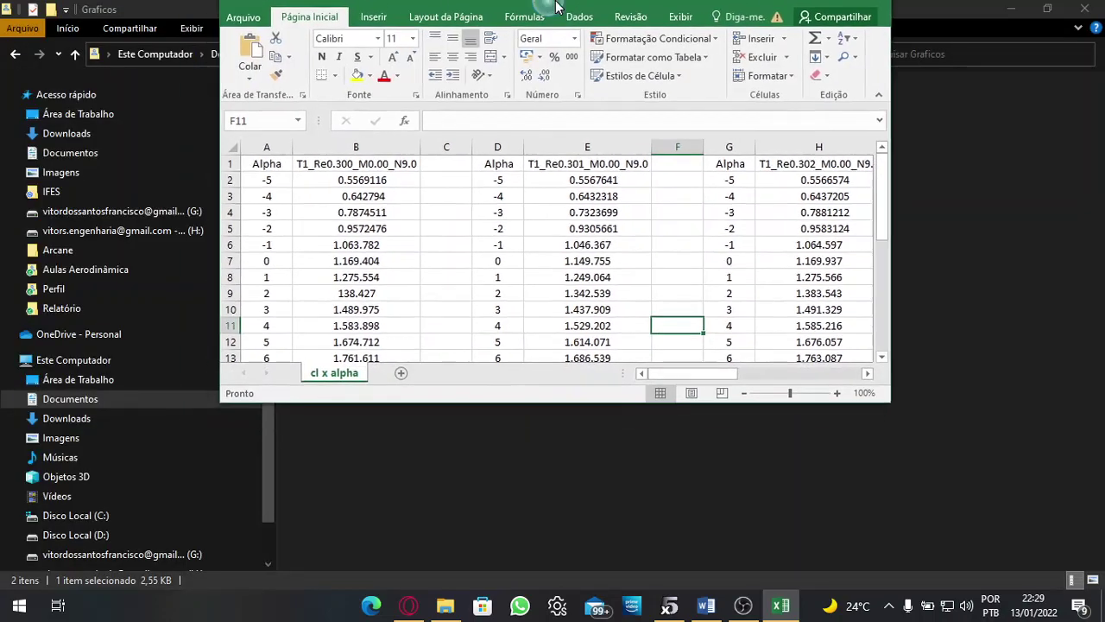
Step: Examine the Alpha values in column A and the Cl column headings of the Re0.300 to Re0.303 polars
click(46, 188)
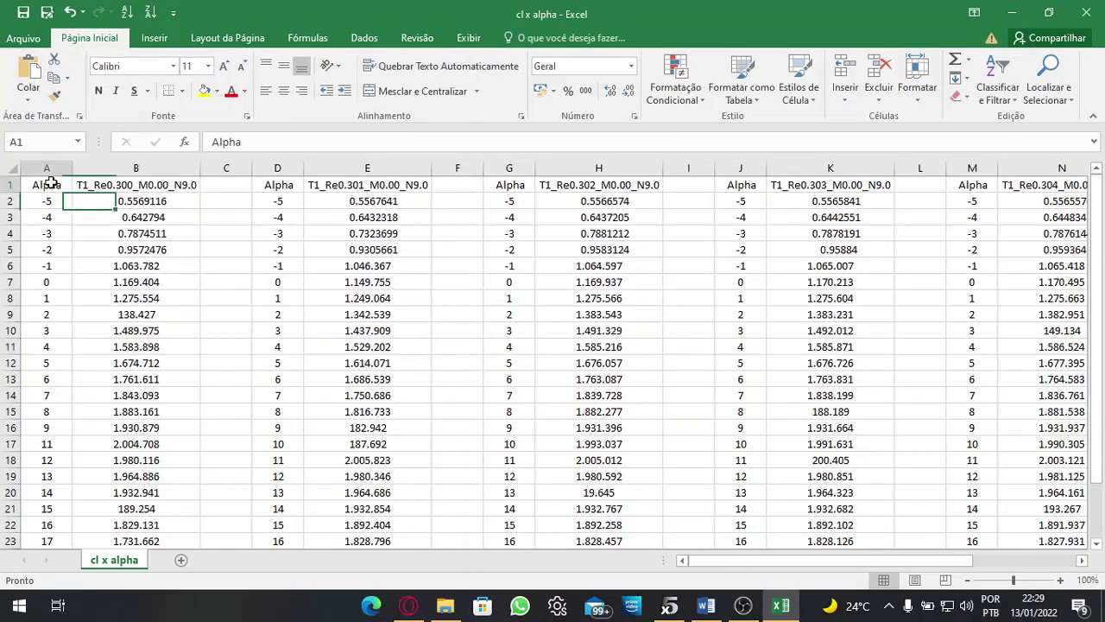
key(ctrl+shift+Down)
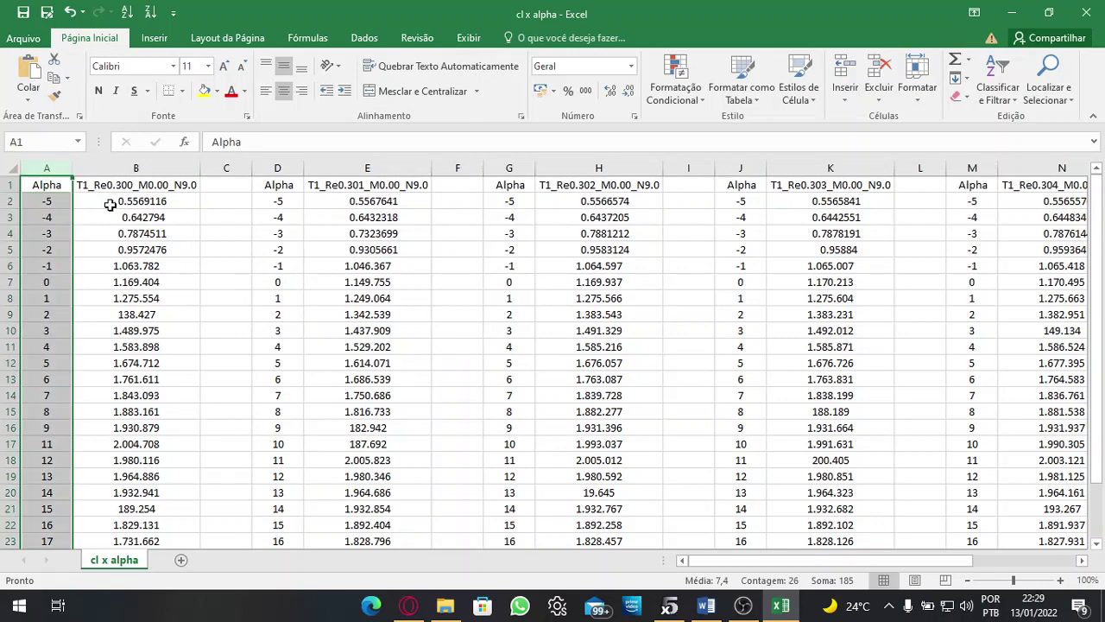
click(153, 167)
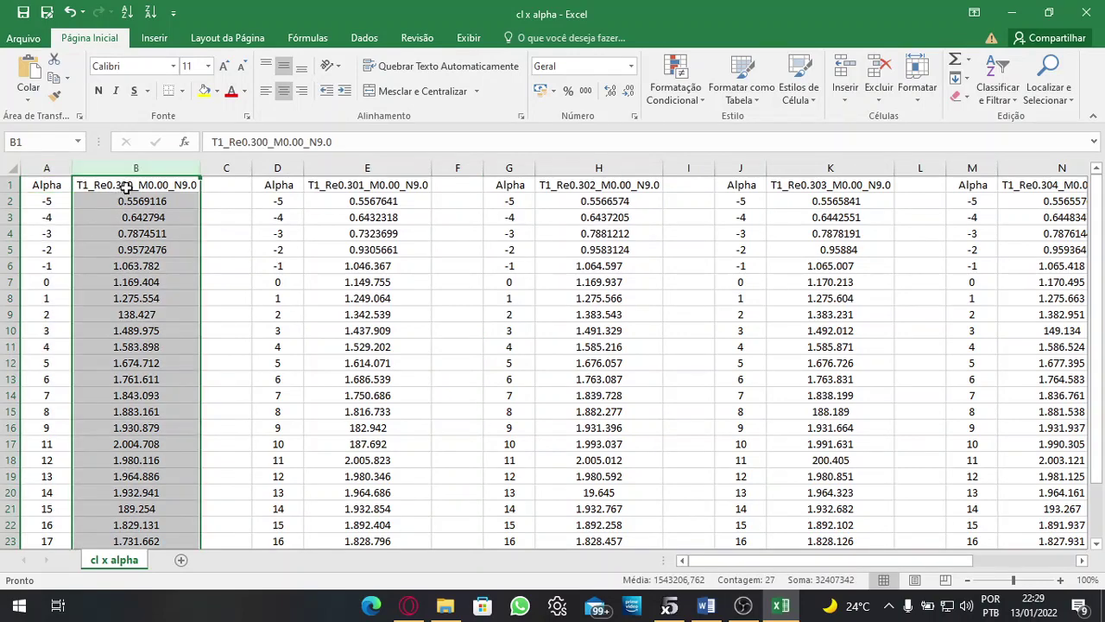
click(125, 188)
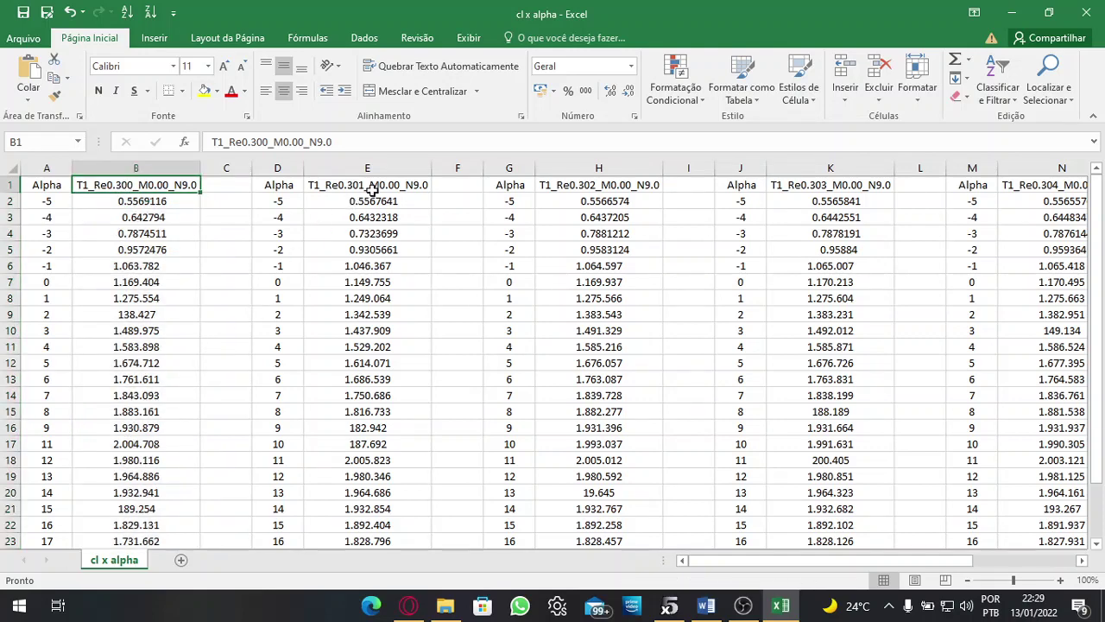
click(371, 188)
click(593, 190)
click(836, 192)
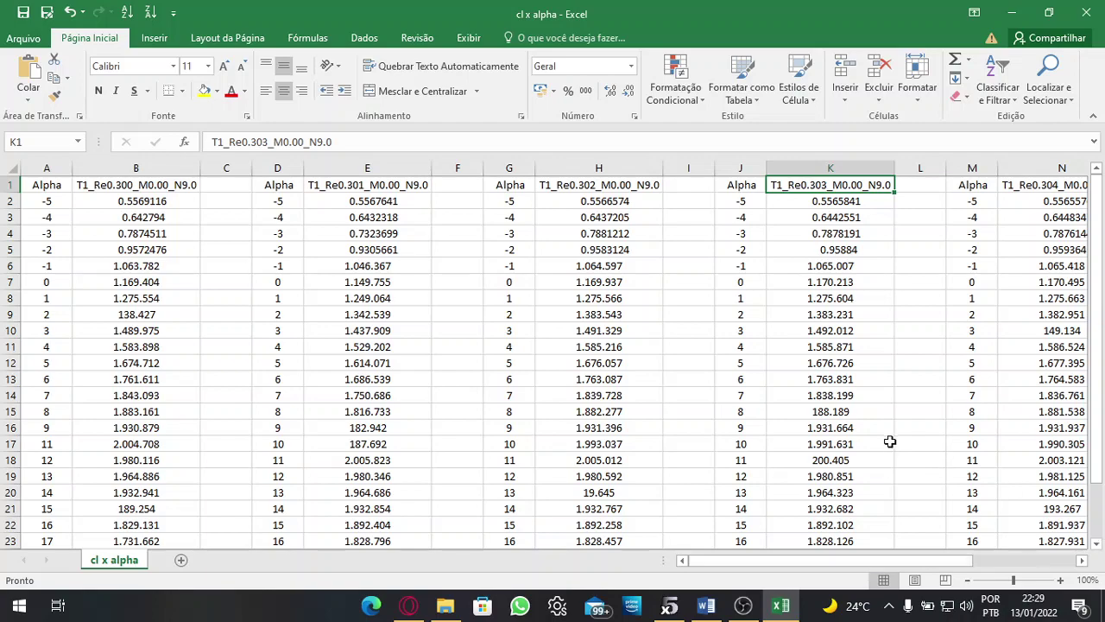
click(796, 561)
scroll(259, 352, down, 2)
scroll(245, 351, up, 2)
Step: Examine the Cl values of the T1_Re0.300_M0.00_N9.0 polar in column B, focusing on the Alpha and Cl pair in A17:B17
click(145, 183)
key(ctrl+space)
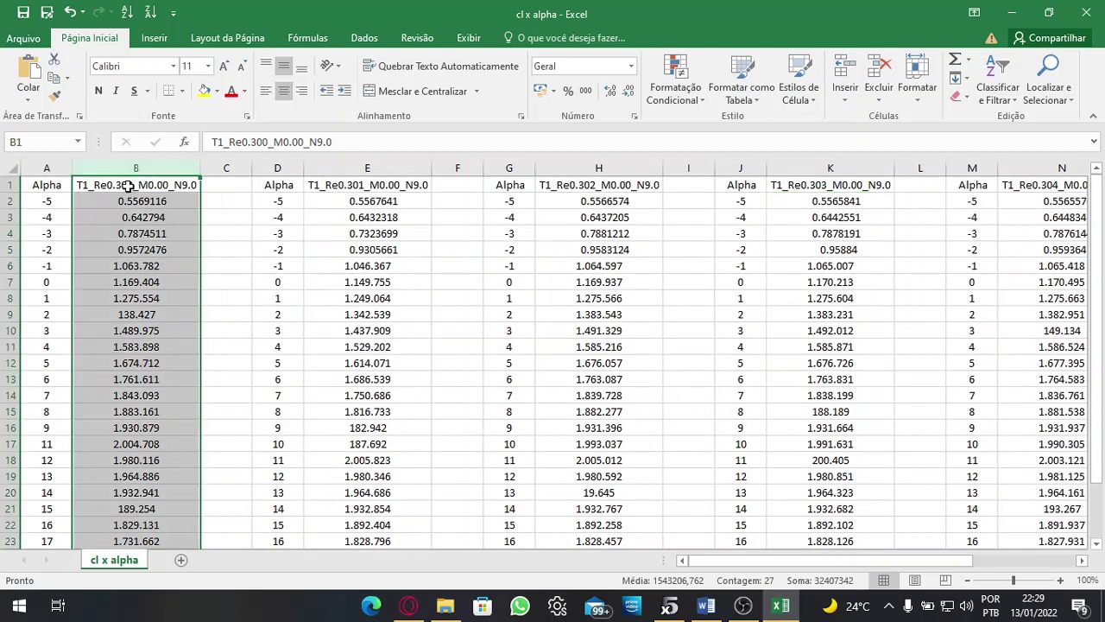
scroll(106, 231, down, 1)
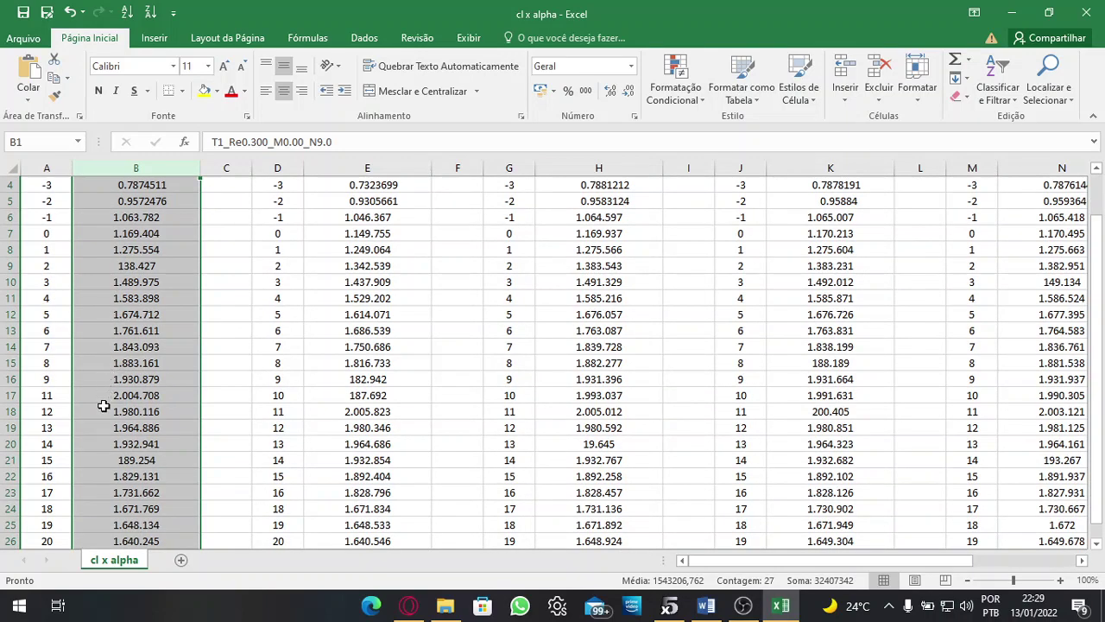
scroll(104, 405, down, 1)
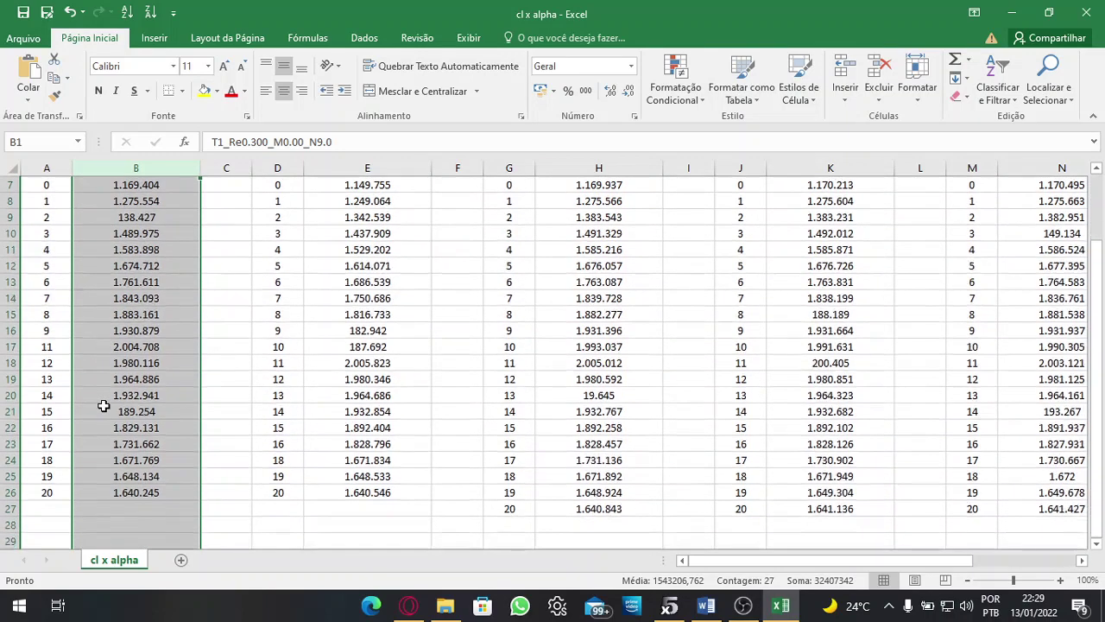
click(112, 346)
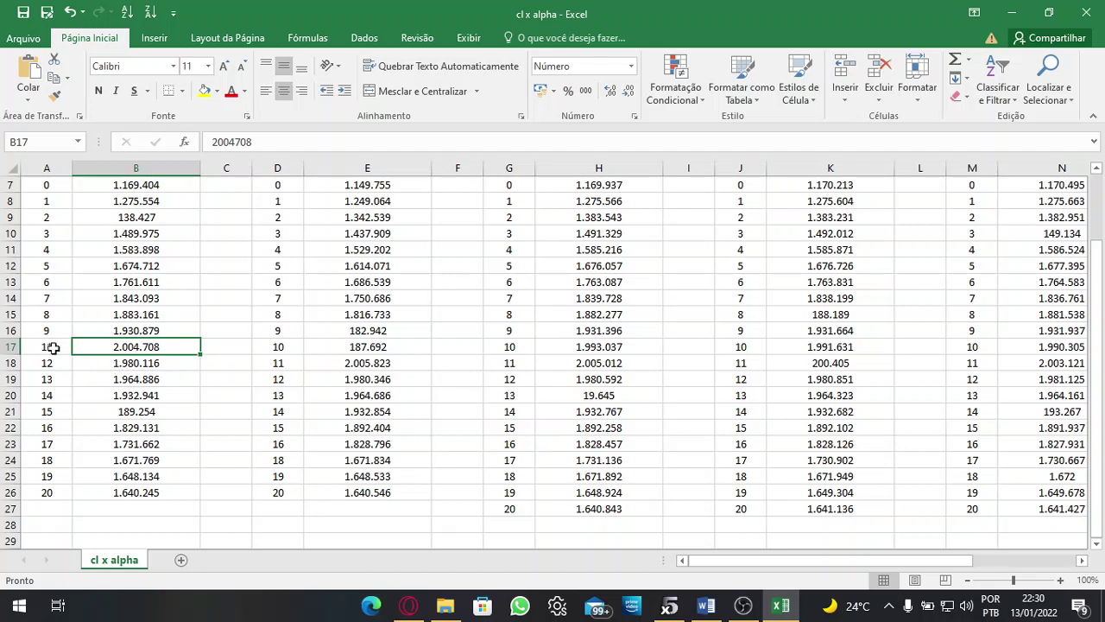
drag(52, 348, 130, 349)
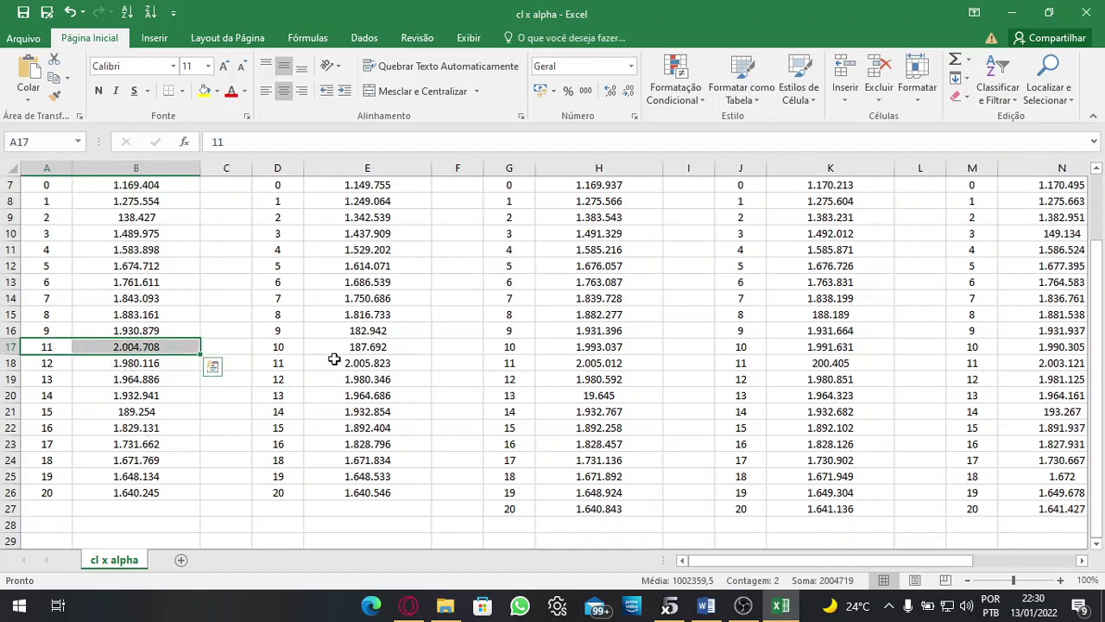
scroll(317, 357, up, 2)
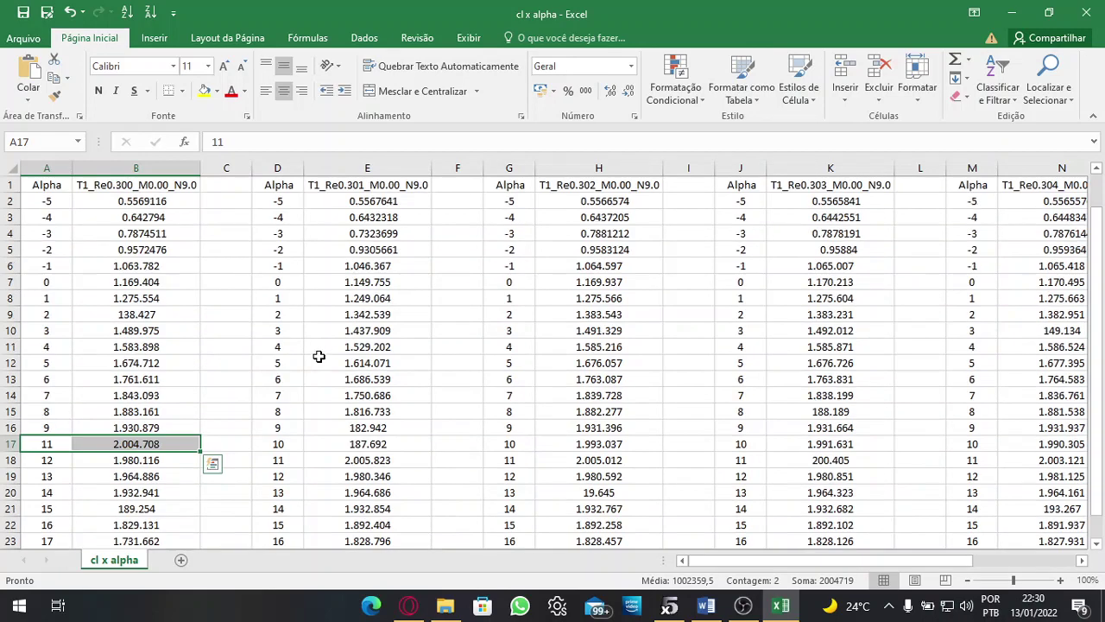
scroll(380, 186, down, 2)
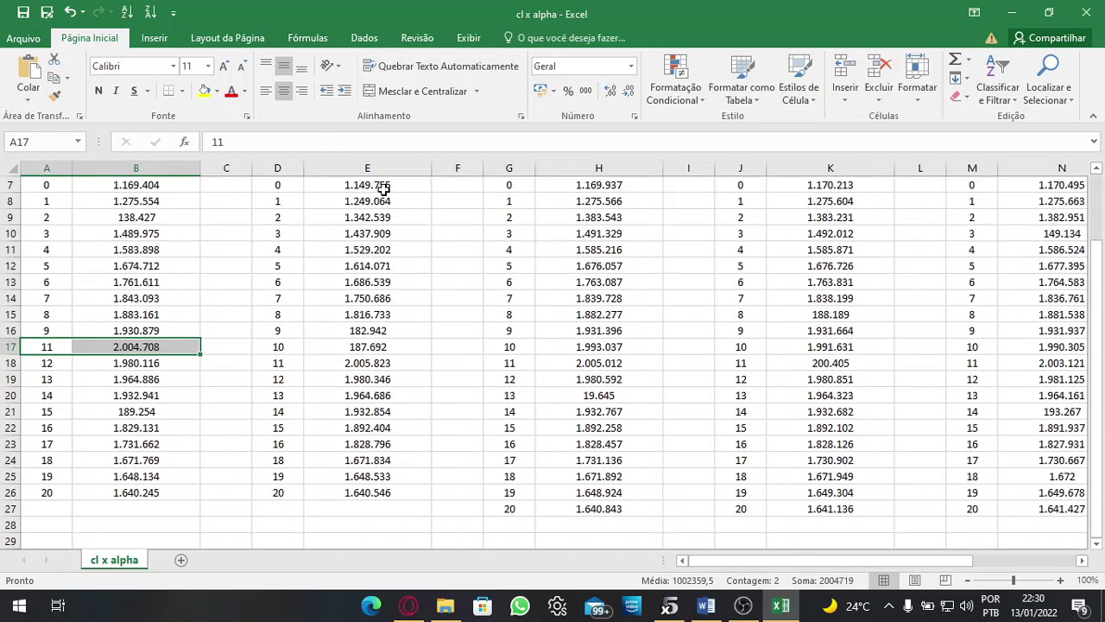
Step: Compare the Cl values at Alpha 11 across the polars, focusing on E18 in column E and the P18:Q18 pair
click(327, 363)
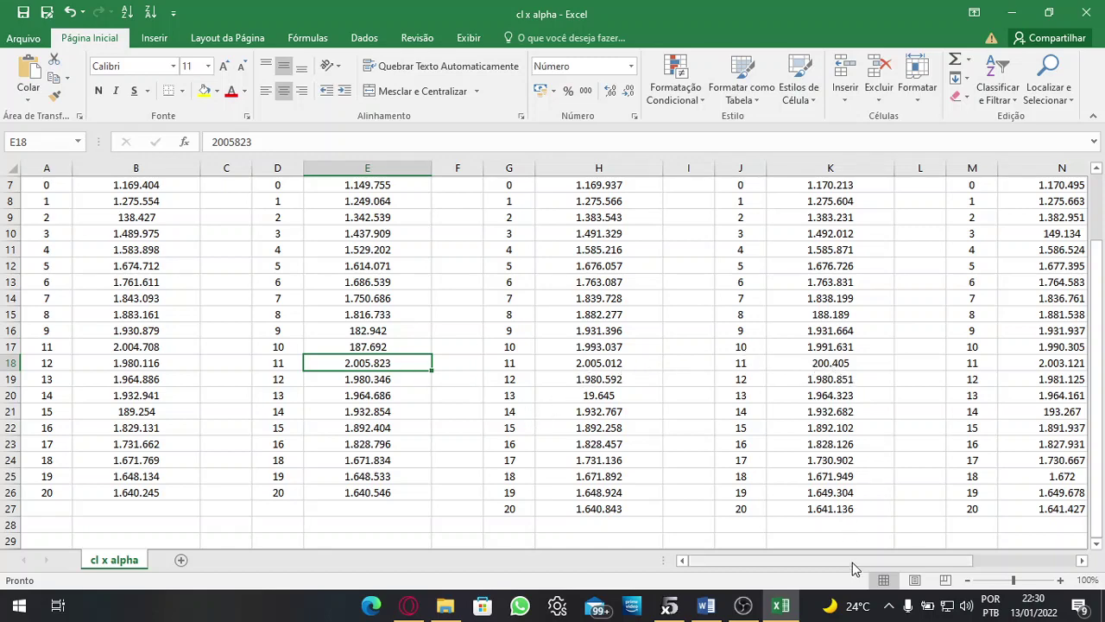
drag(852, 562, 982, 561)
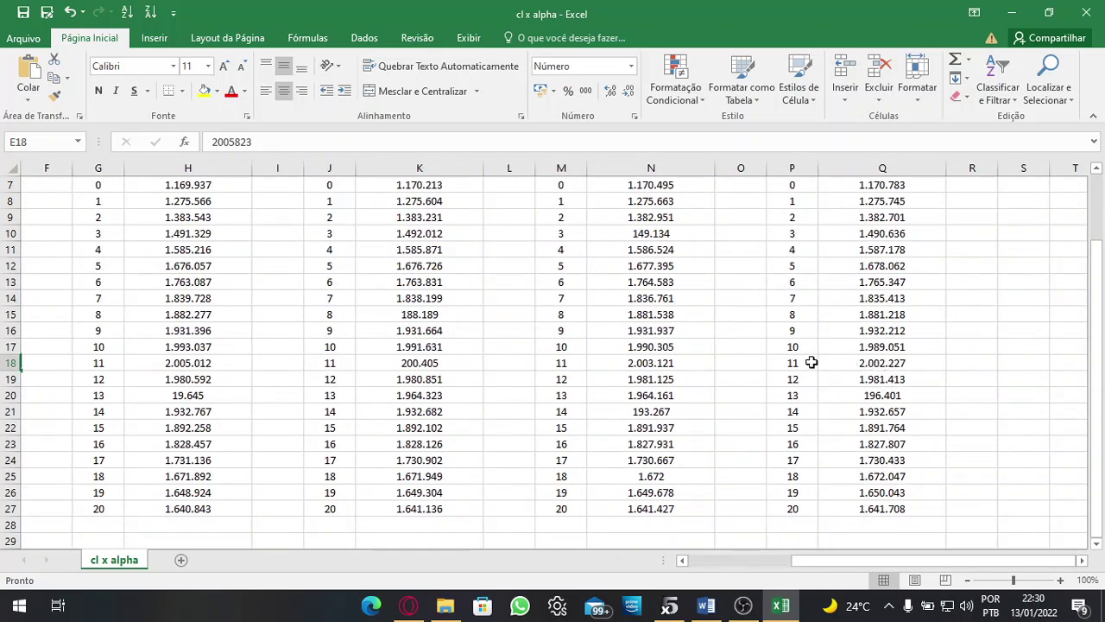
drag(811, 363, 856, 360)
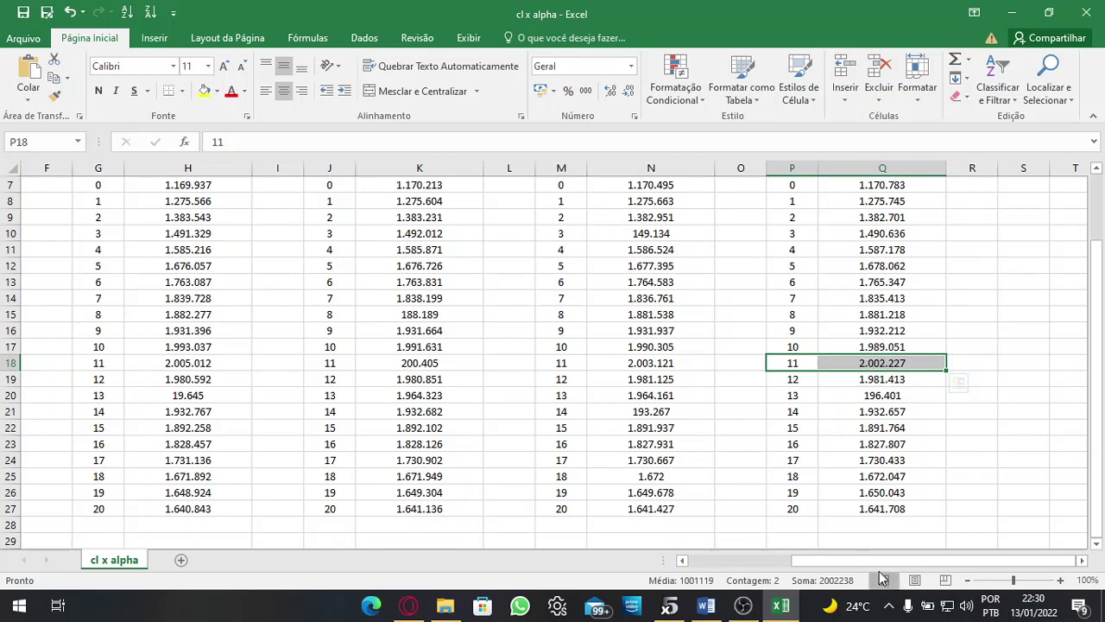
drag(878, 562, 753, 544)
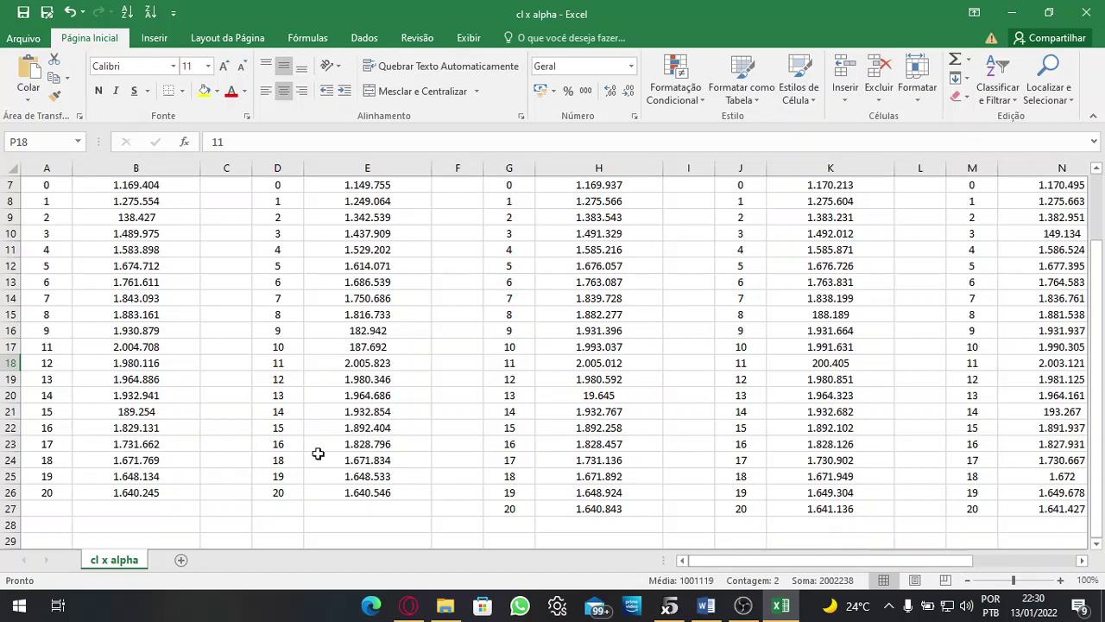
click(364, 364)
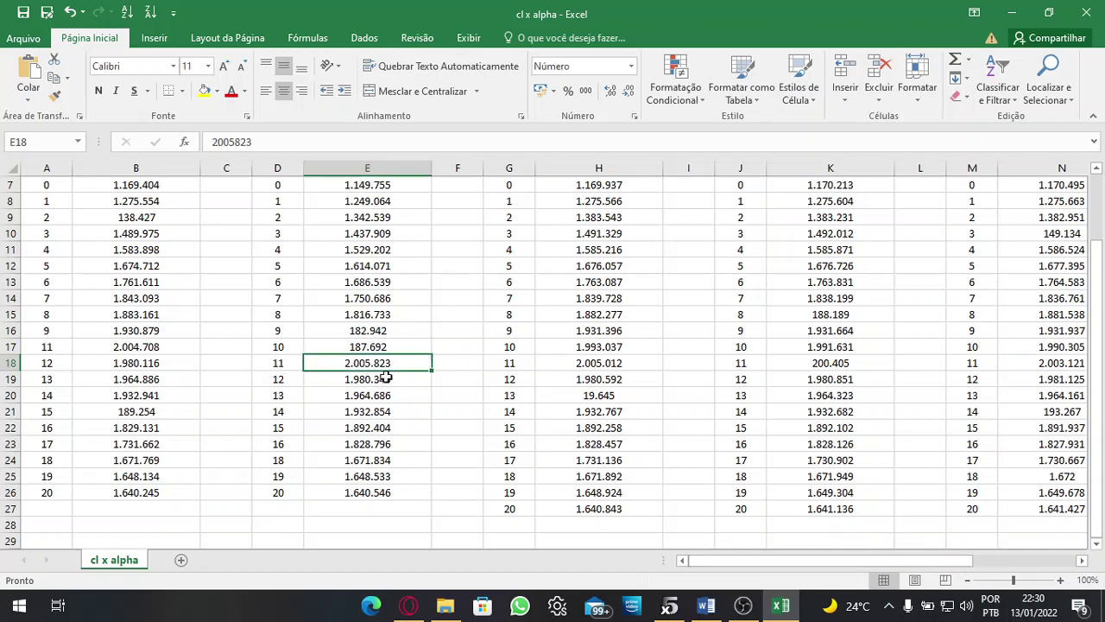
scroll(388, 410, up, 2)
scroll(389, 395, down, 2)
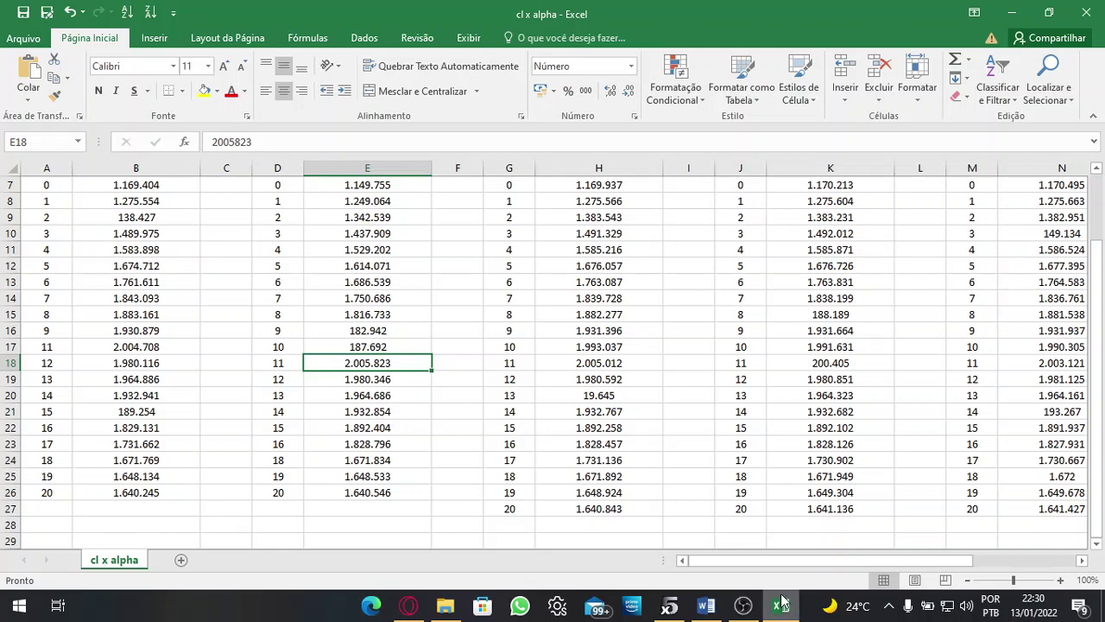
mouse_move(772, 562)
mouse_down()
mouse_move(820, 574)
mouse_move(773, 565)
mouse_up()
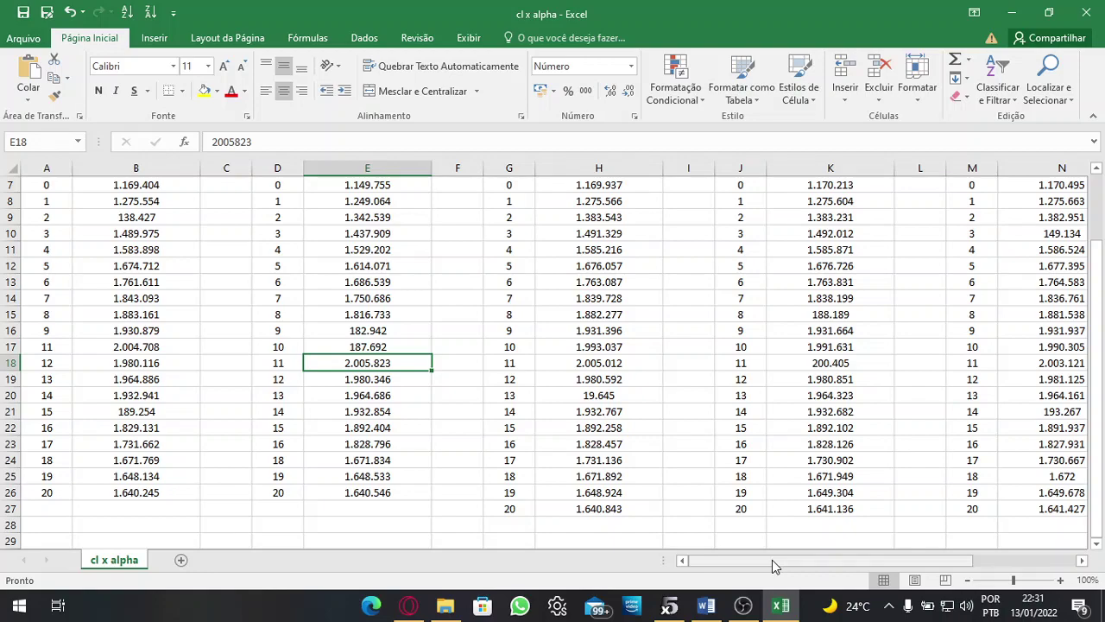
Step: Switch to XFLR5, export the Cl/Cd versus Alpha graph as the CSV file Polar_Graph_4 in the Graficos folder, and return to Excel
click(742, 605)
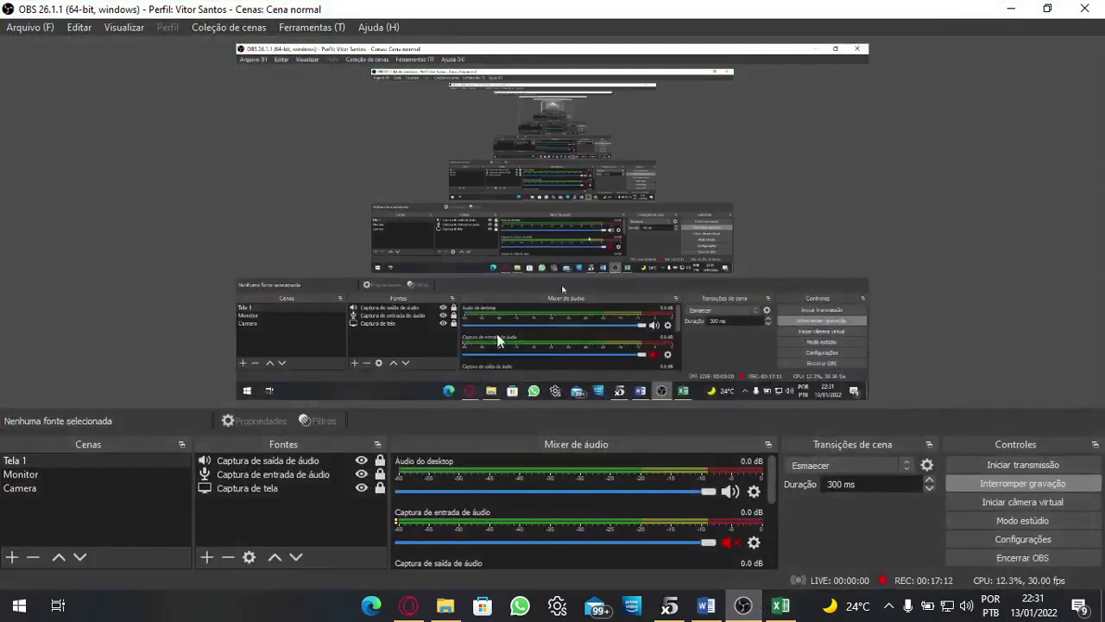
click(669, 604)
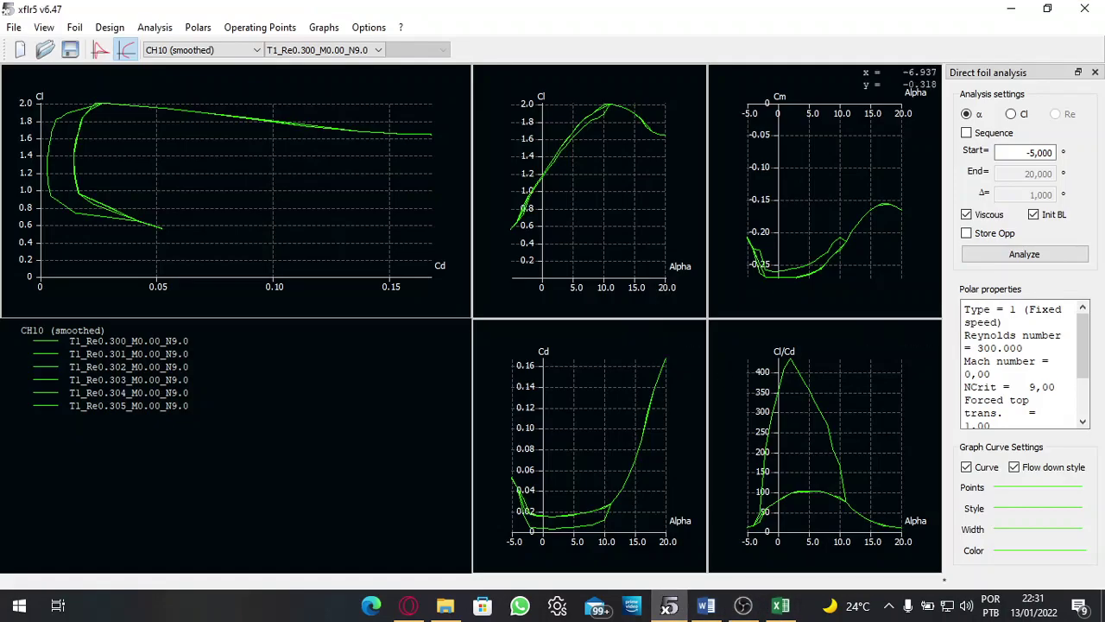
right_click(813, 424)
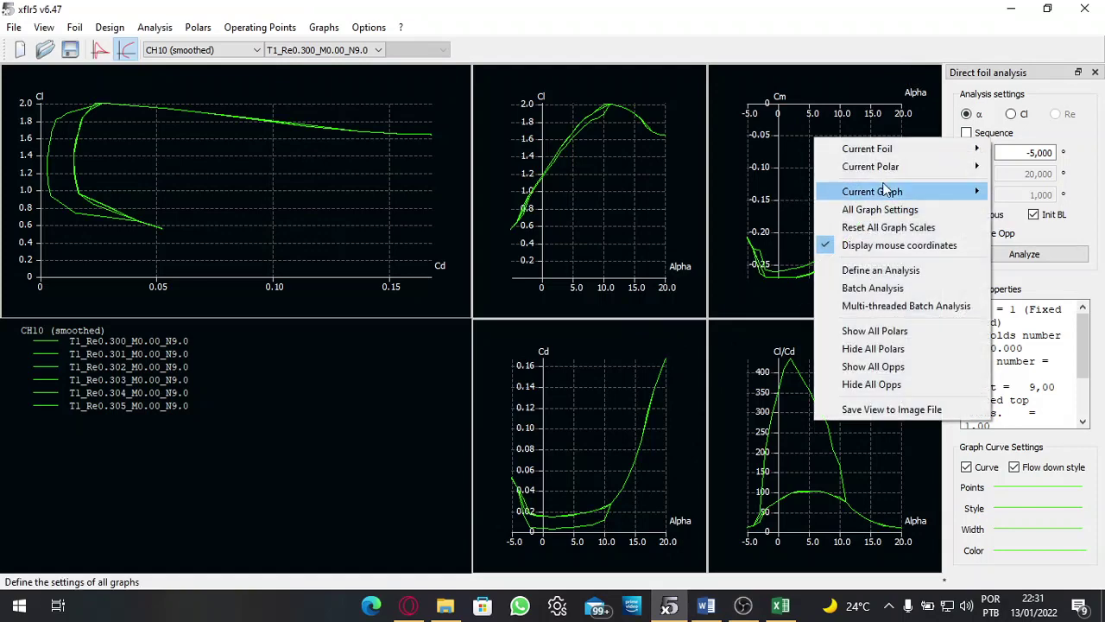
mouse_move(890, 191)
click(711, 227)
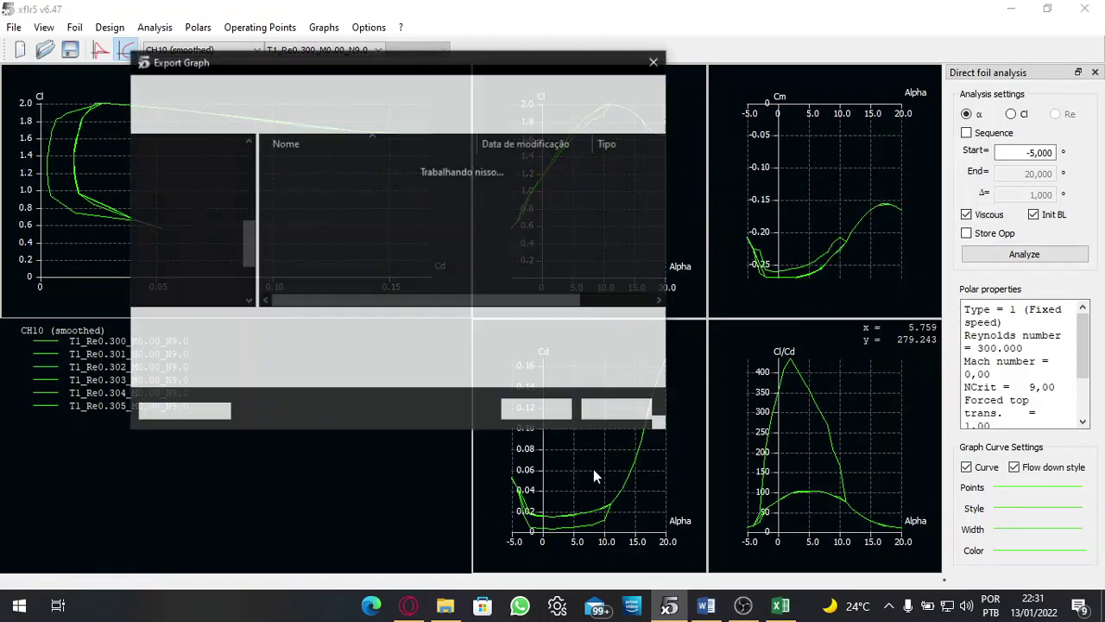
click(536, 409)
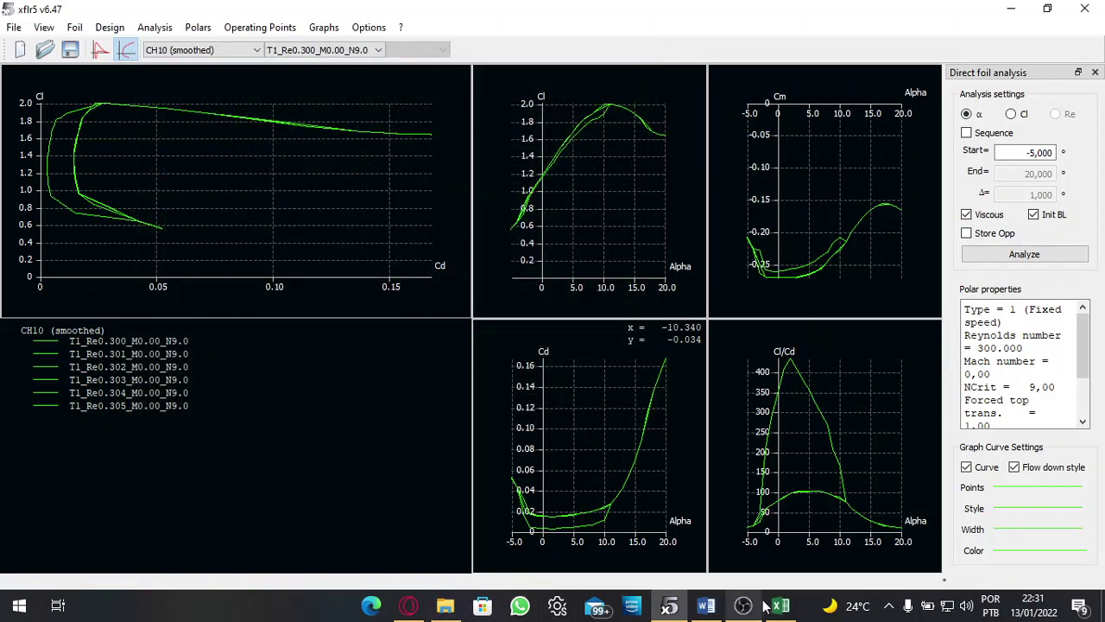
click(445, 605)
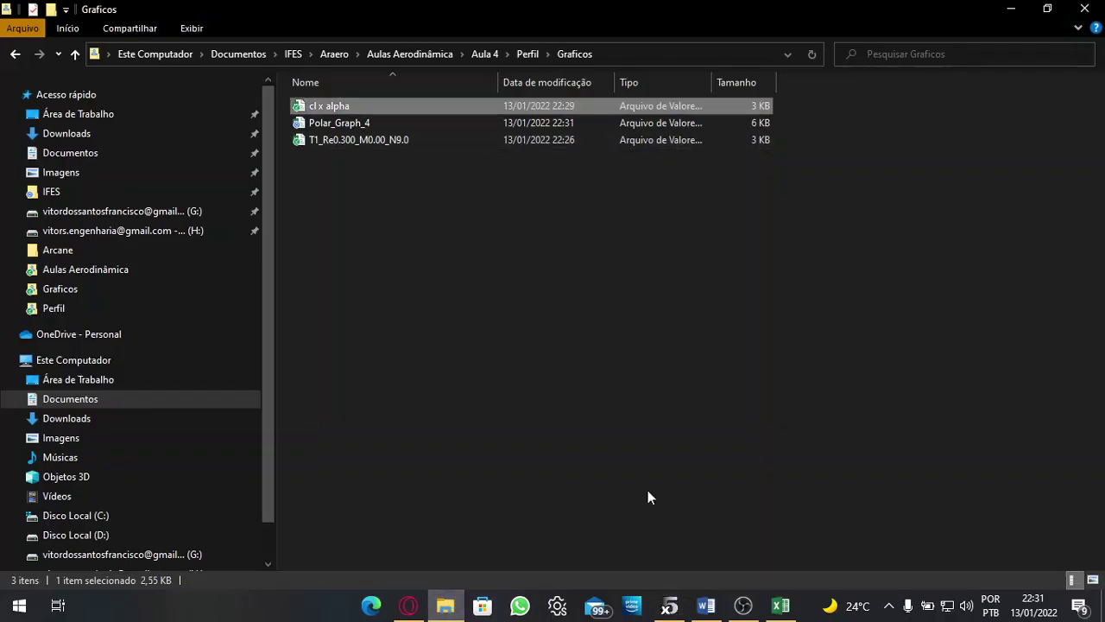
click(781, 606)
click(1085, 12)
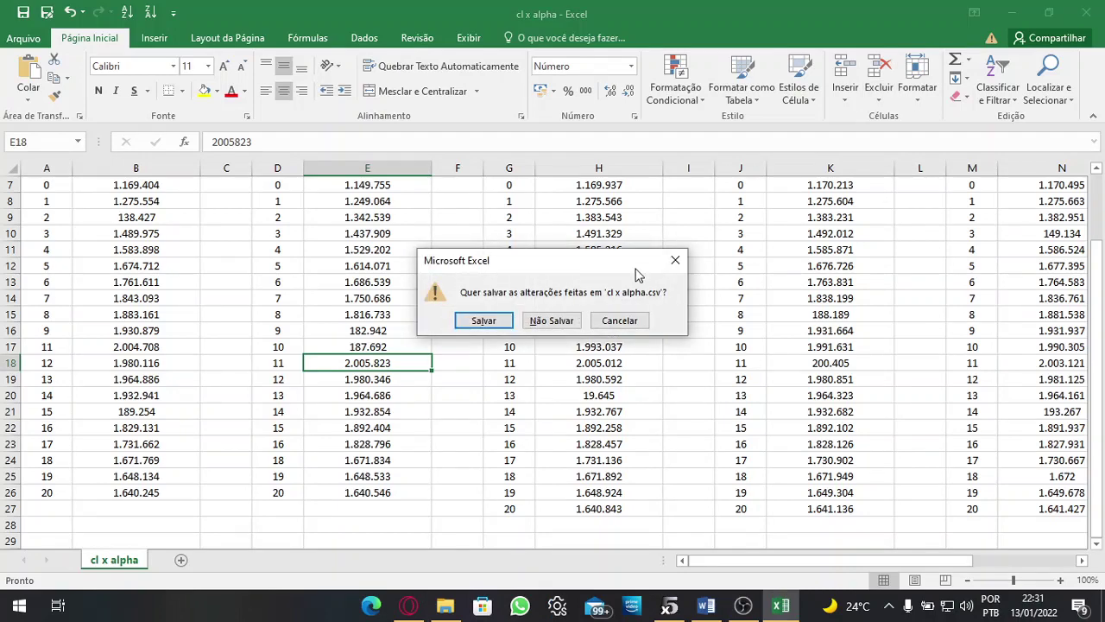
click(483, 320)
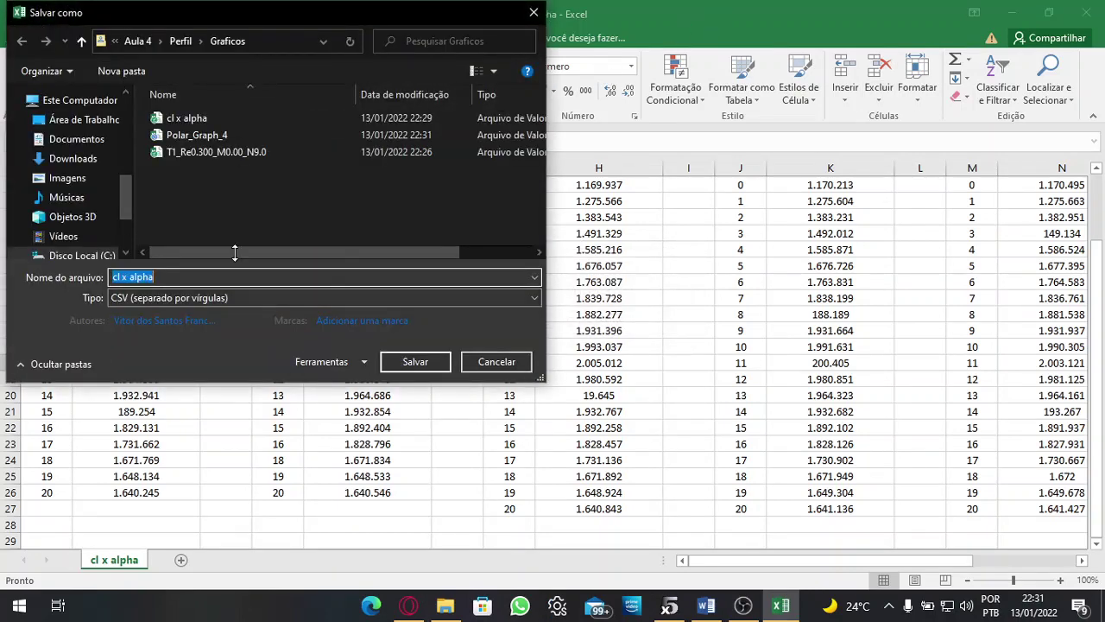
click(228, 298)
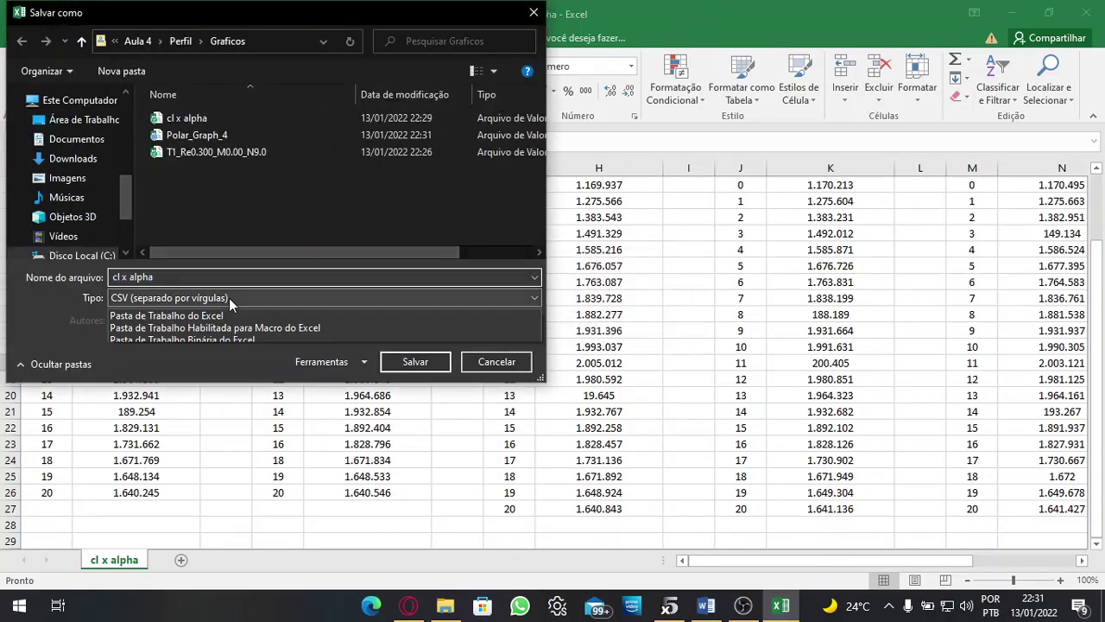
click(168, 176)
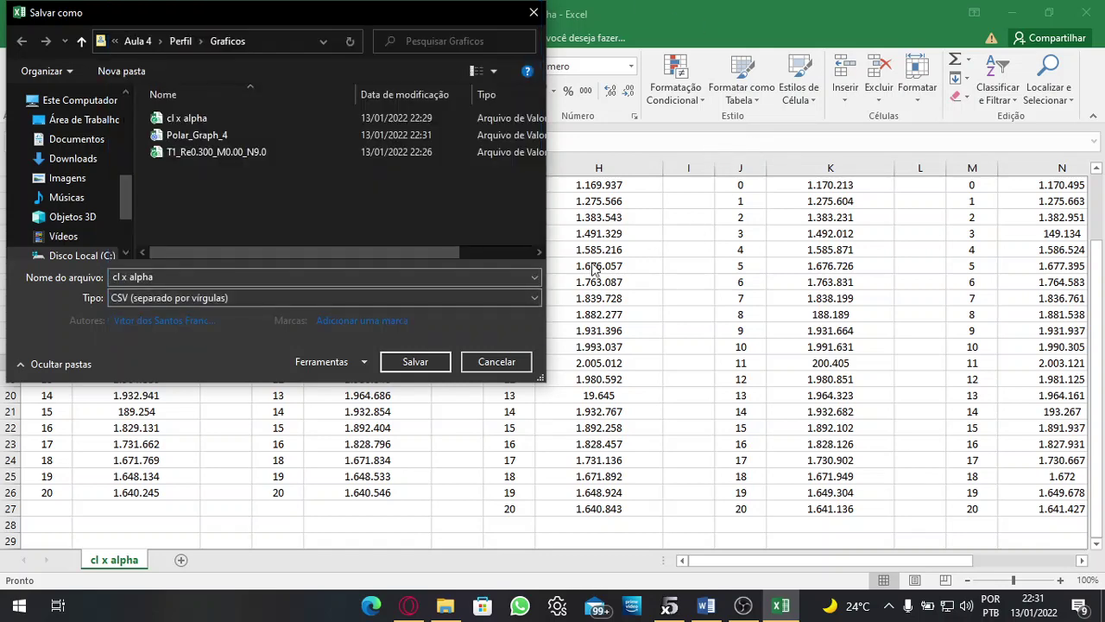
click(533, 13)
Step: Close the cl x alpha workbook without saving and open the exported Polar_Graph_4 file from the Graficos folder
click(1085, 12)
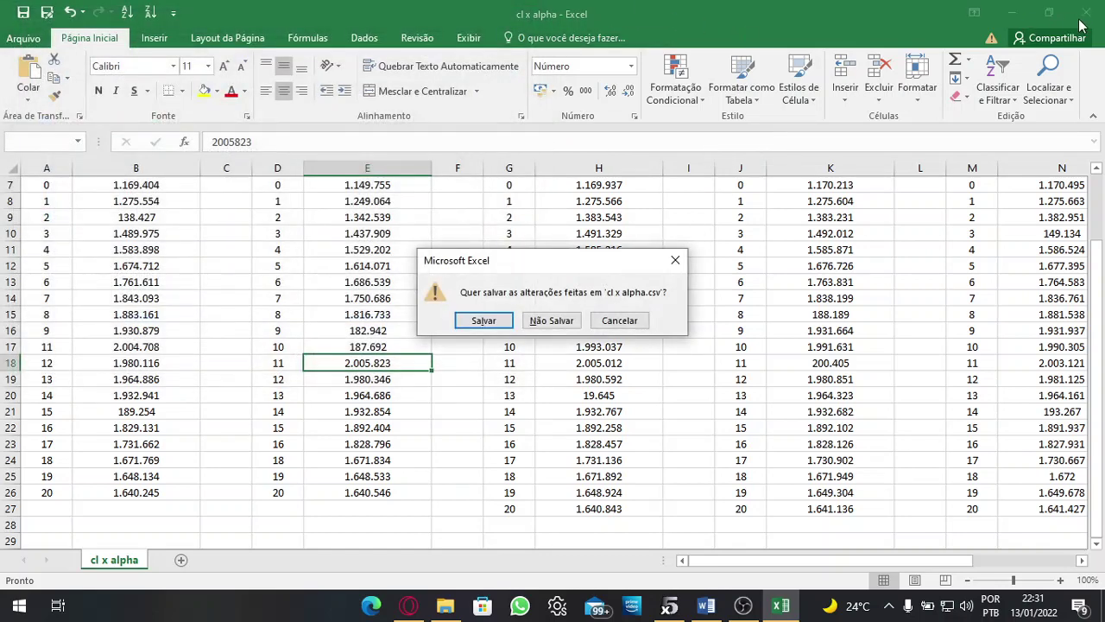
click(542, 323)
double_click(388, 127)
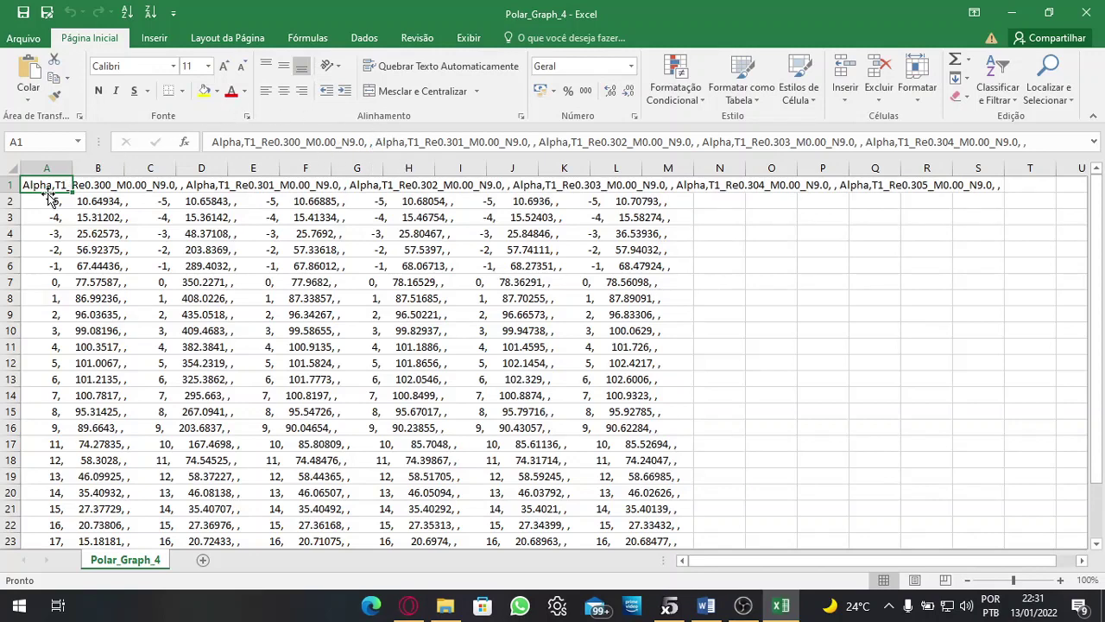
Step: Split the text in column A into separate columns as delimited data, using tab and comma delimiters and the General format
click(46, 168)
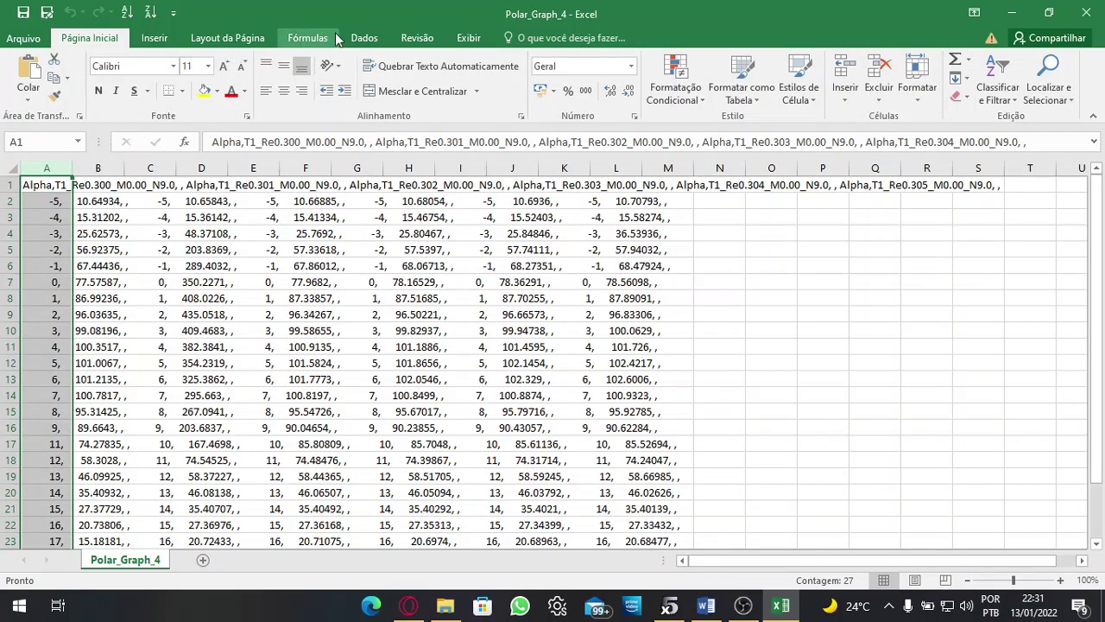
click(363, 38)
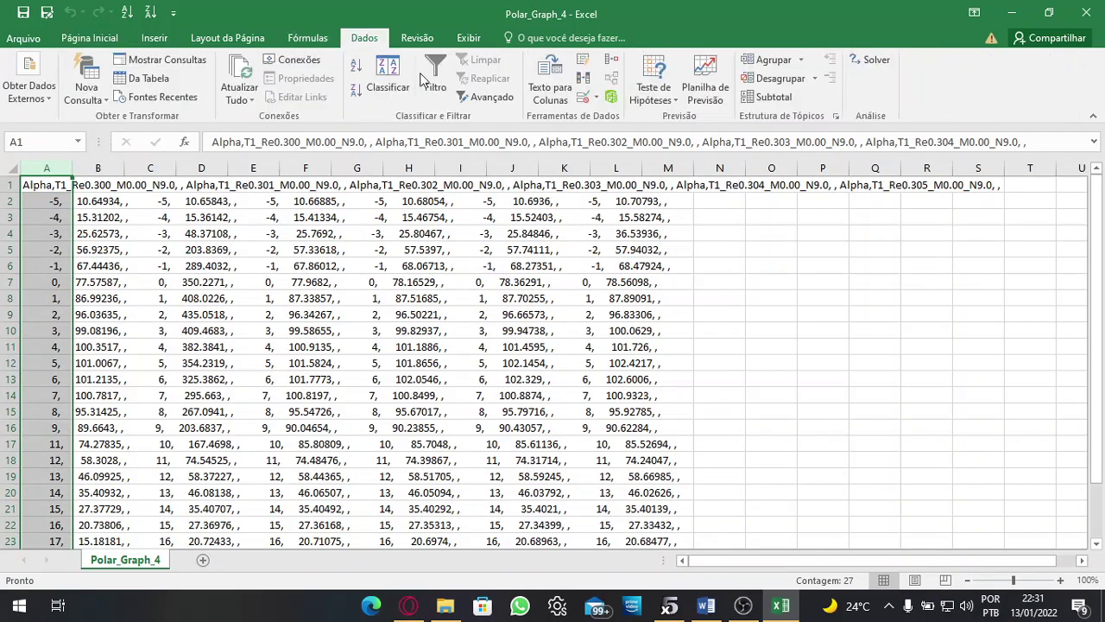
click(550, 82)
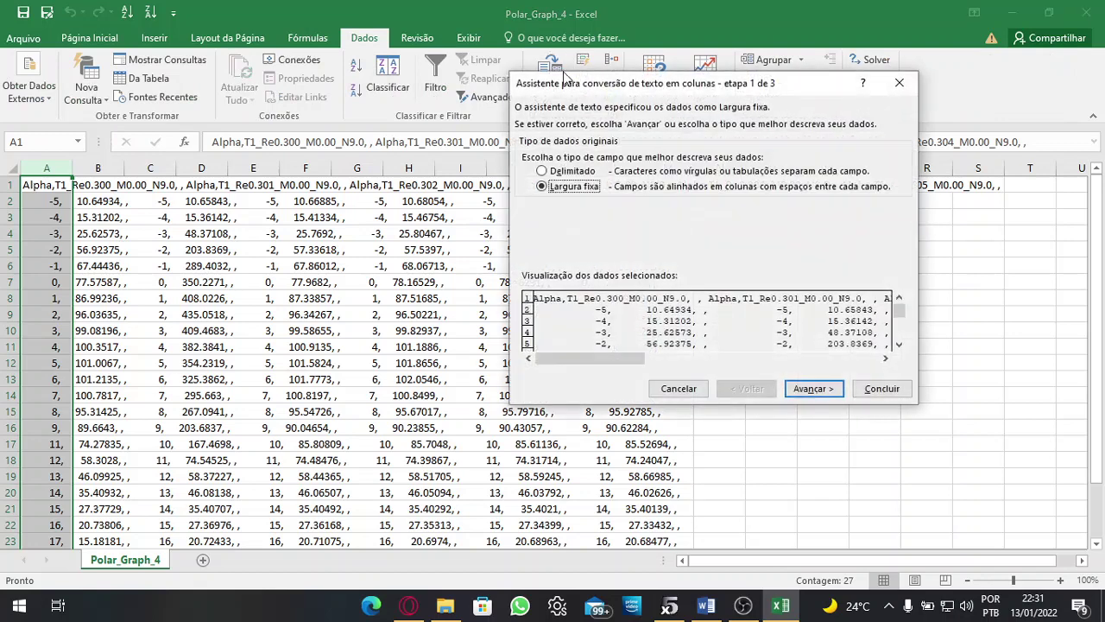
click(561, 171)
click(813, 388)
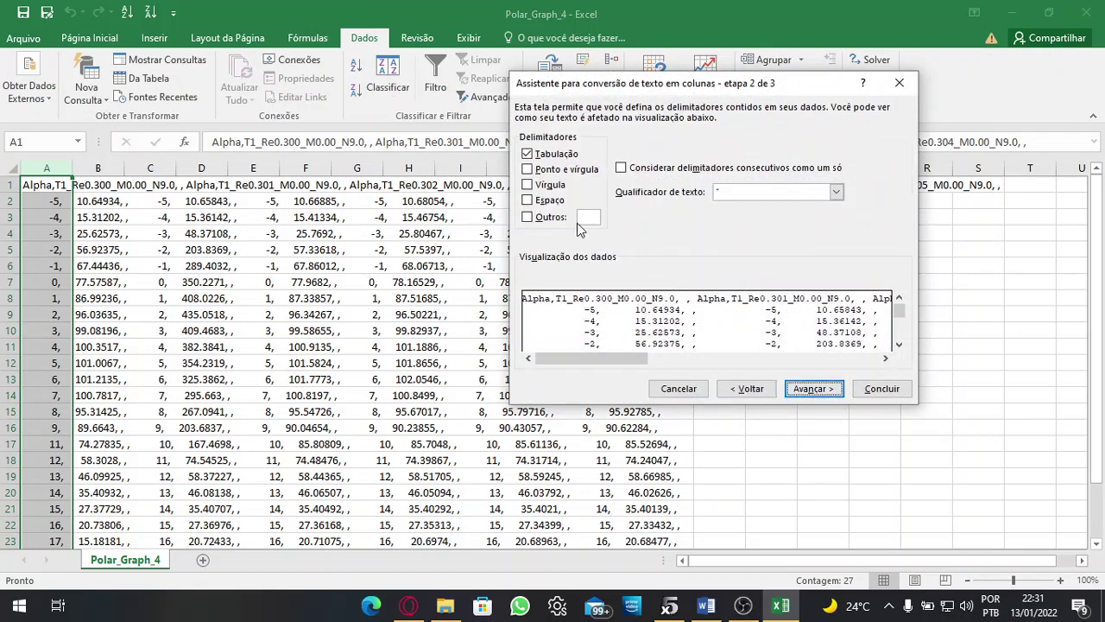
click(527, 185)
click(813, 388)
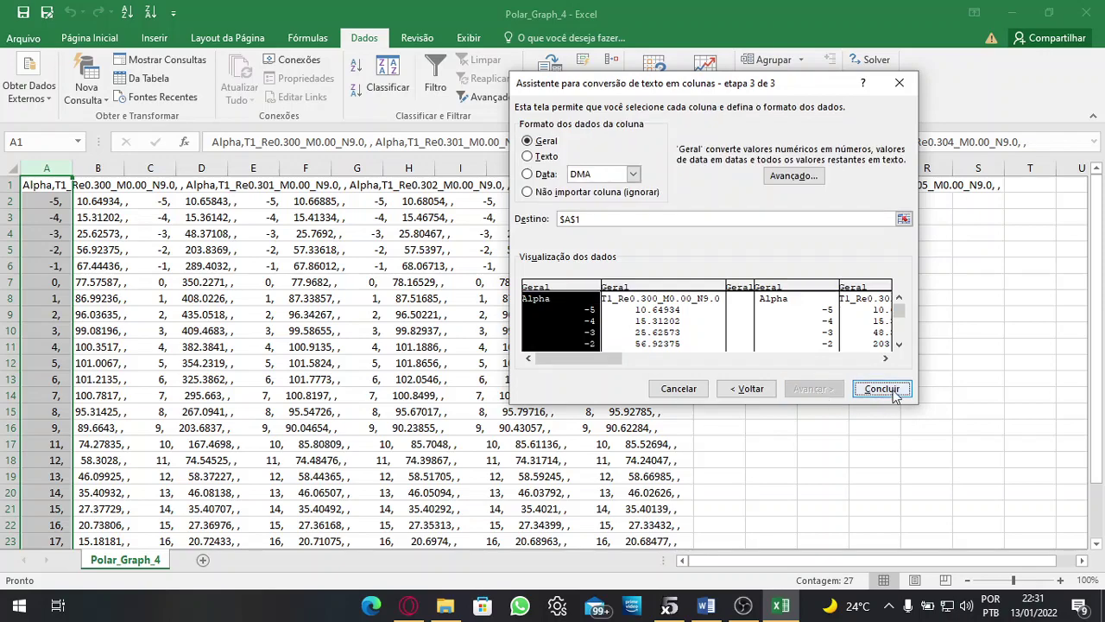
click(881, 389)
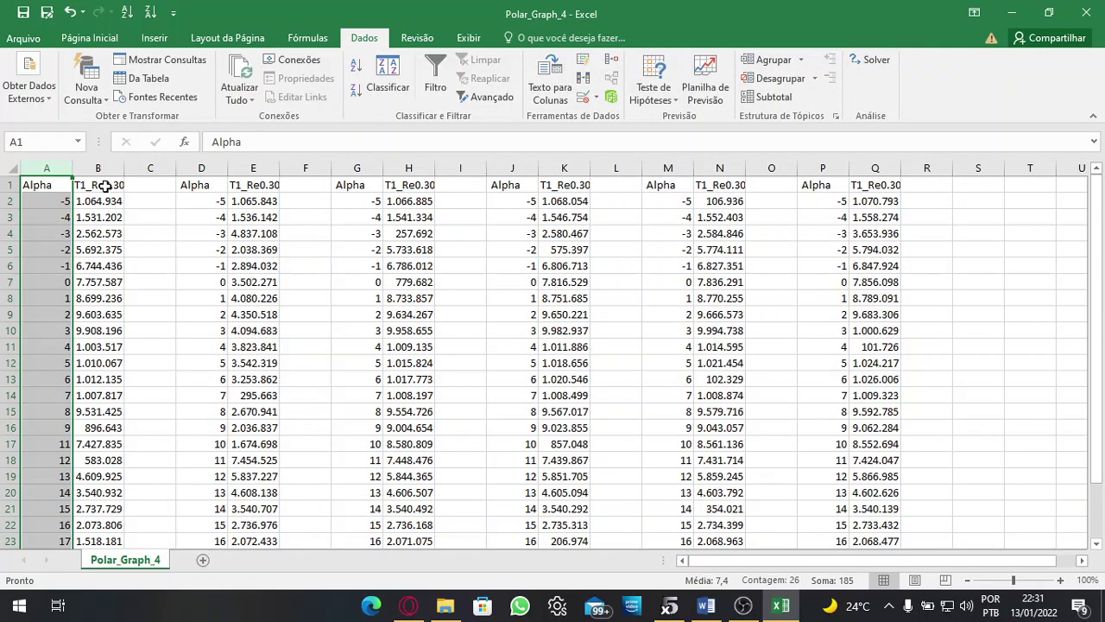
Step: Autofit the widths of the polar data columns B, E, H, K, N and Q to their full headings
scroll(89, 371, down, 1)
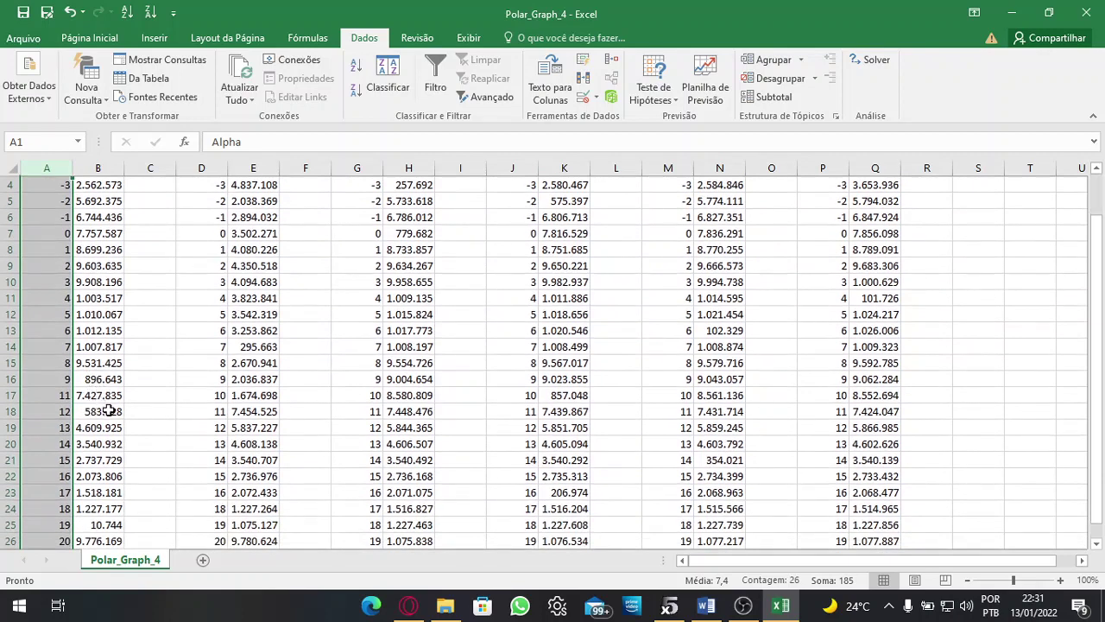
double_click(124, 167)
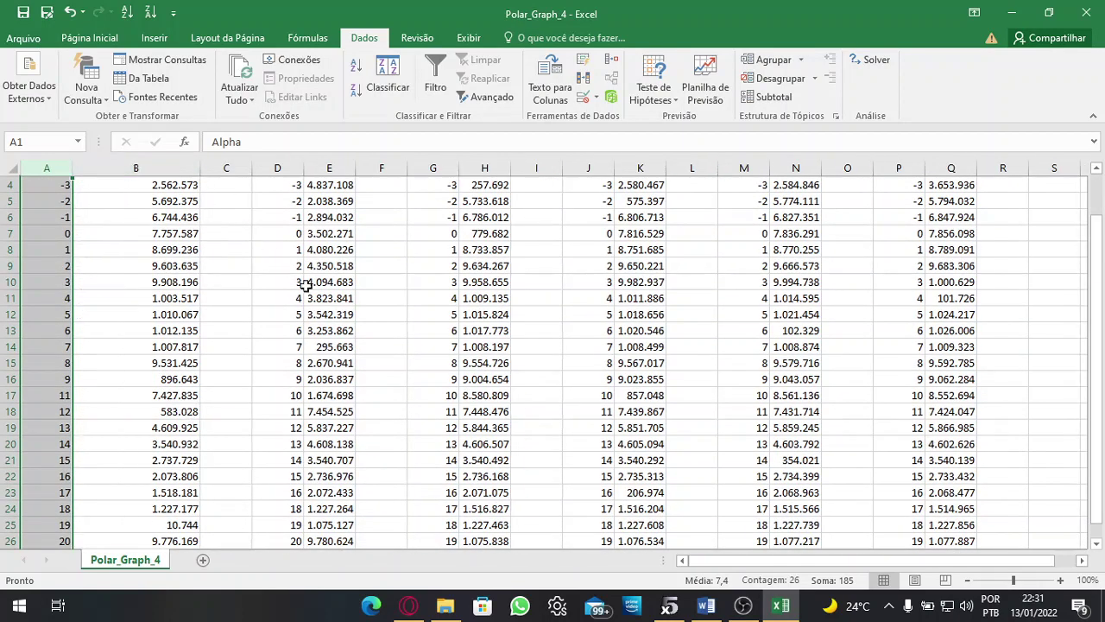
scroll(215, 383, up, 1)
scroll(215, 383, up, 1)
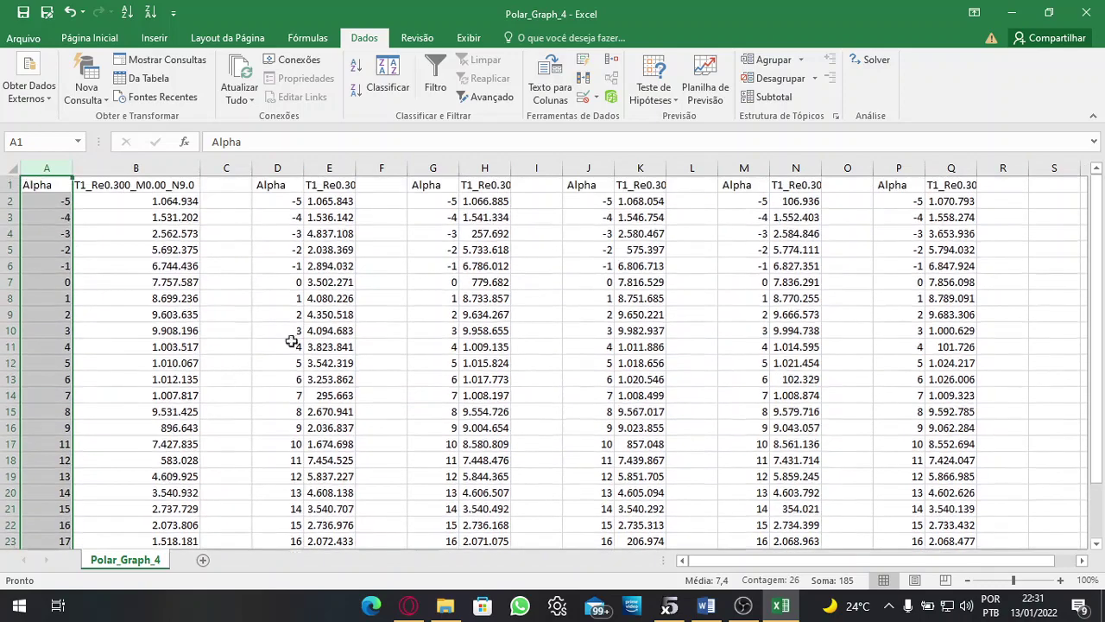
drag(354, 167, 354, 167)
double_click(353, 168)
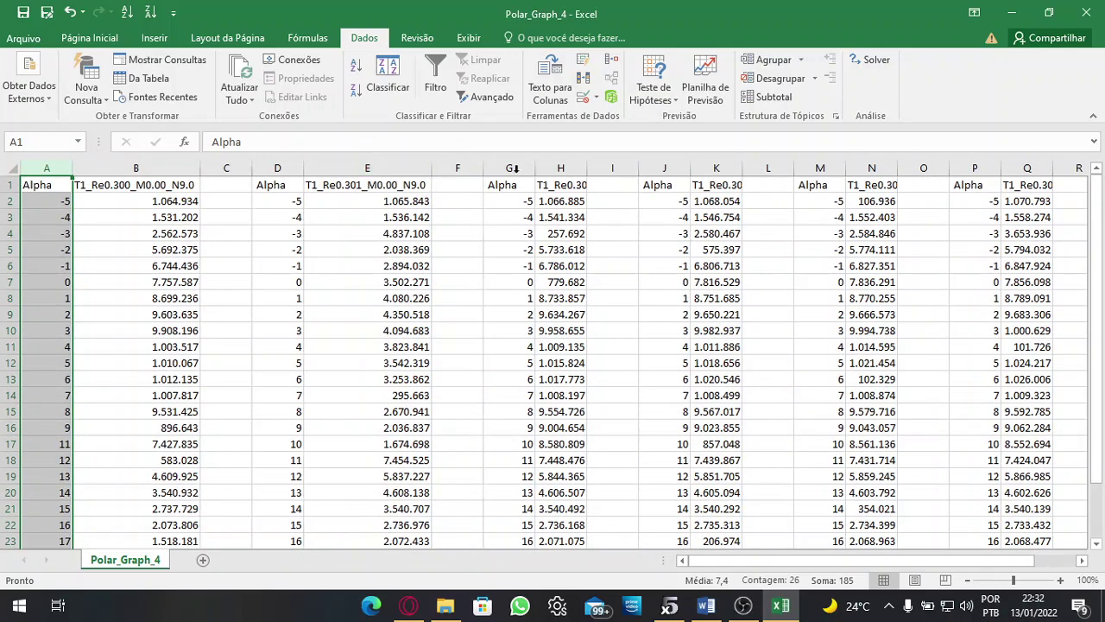
double_click(588, 167)
double_click(819, 167)
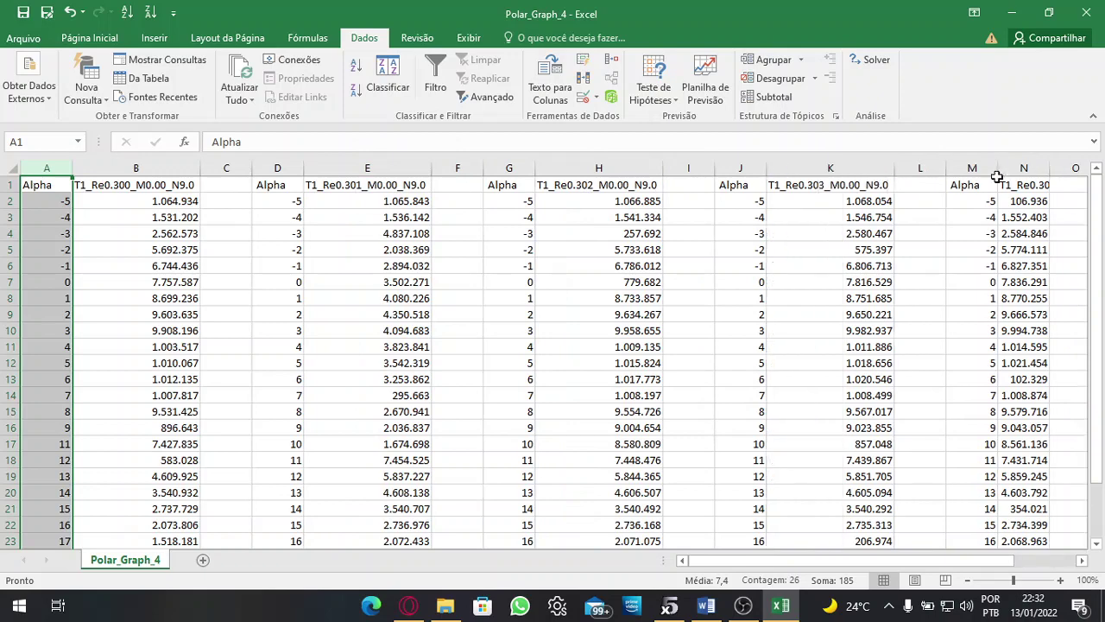
double_click(1050, 167)
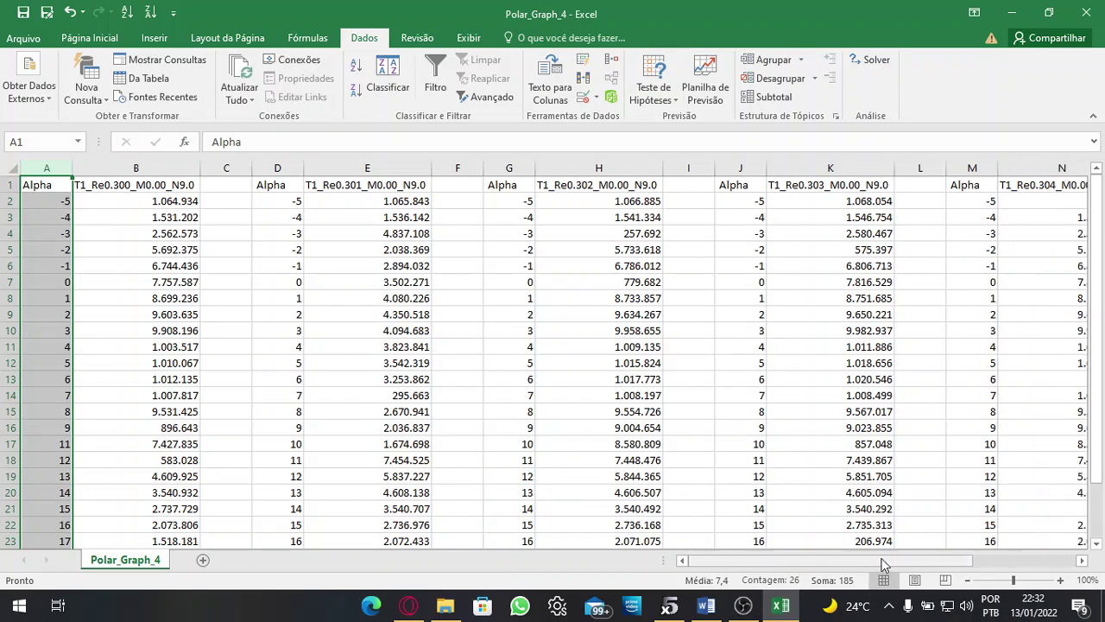
drag(883, 563, 973, 561)
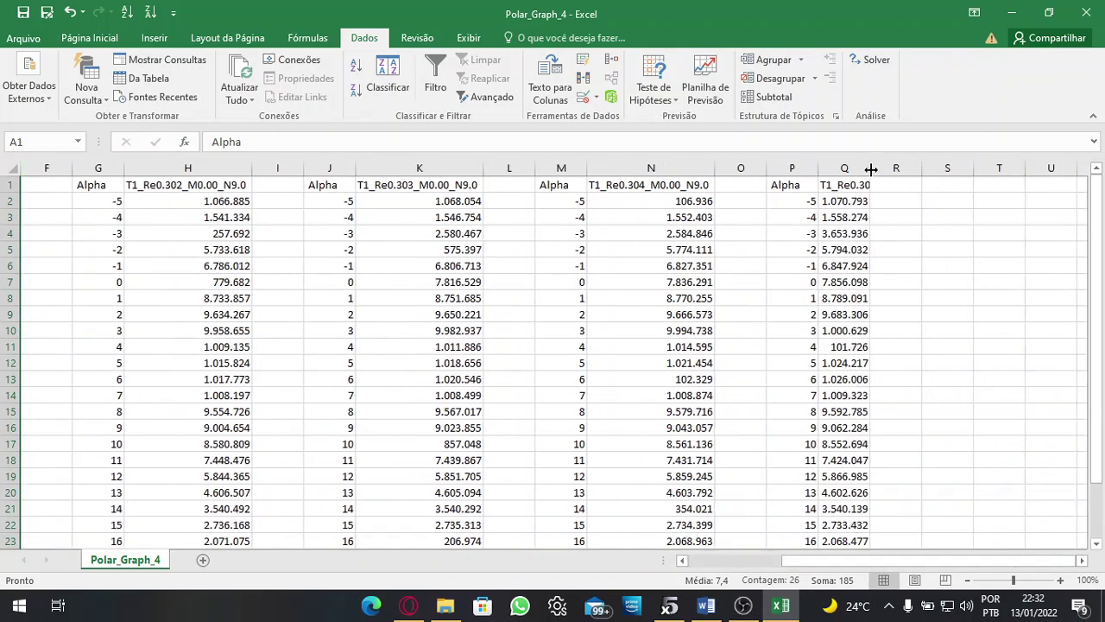
double_click(871, 170)
drag(849, 561, 749, 557)
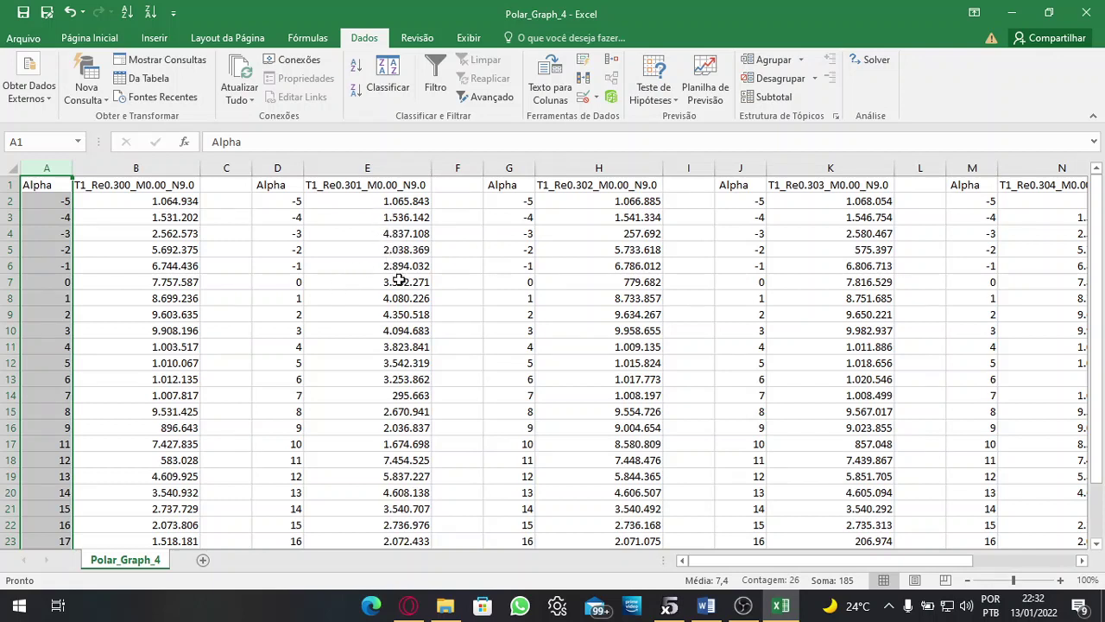
Step: Examine the Cl/Cd values of the T1_Re0.301_M0.00_N9.0 polar in column E across all Alpha rows
scroll(387, 449, down, 1)
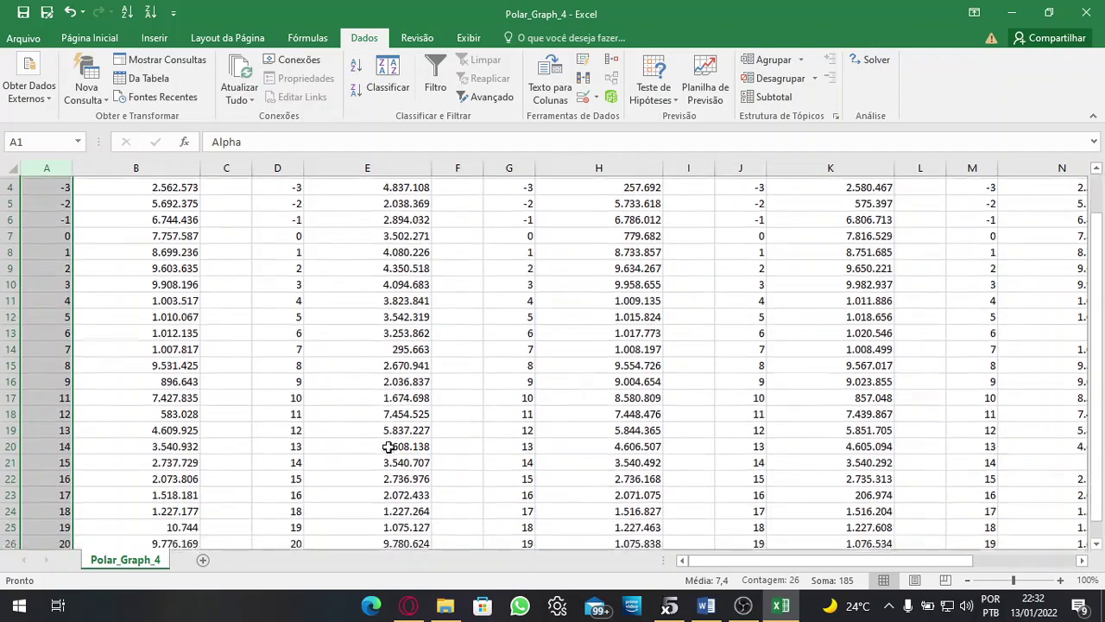
click(404, 414)
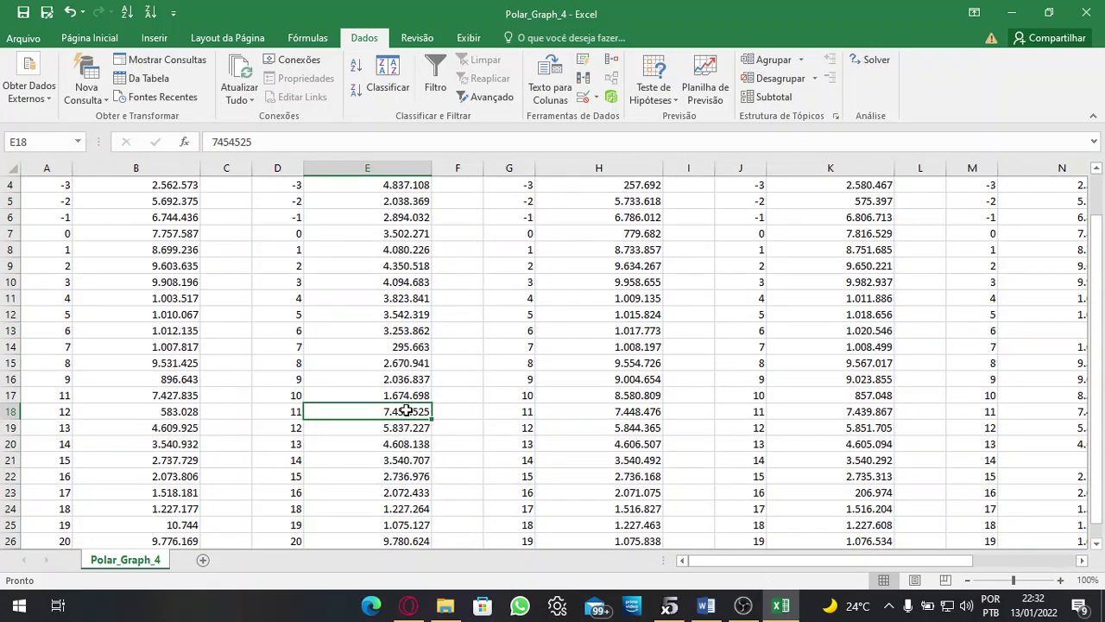
scroll(452, 474, down, 1)
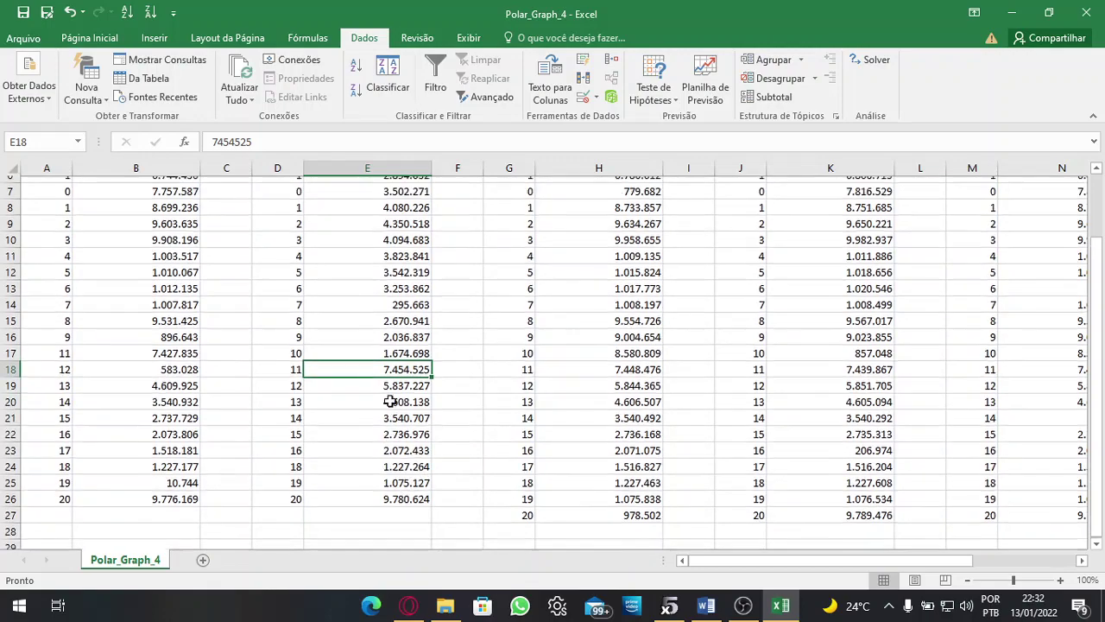
scroll(384, 393, up, 2)
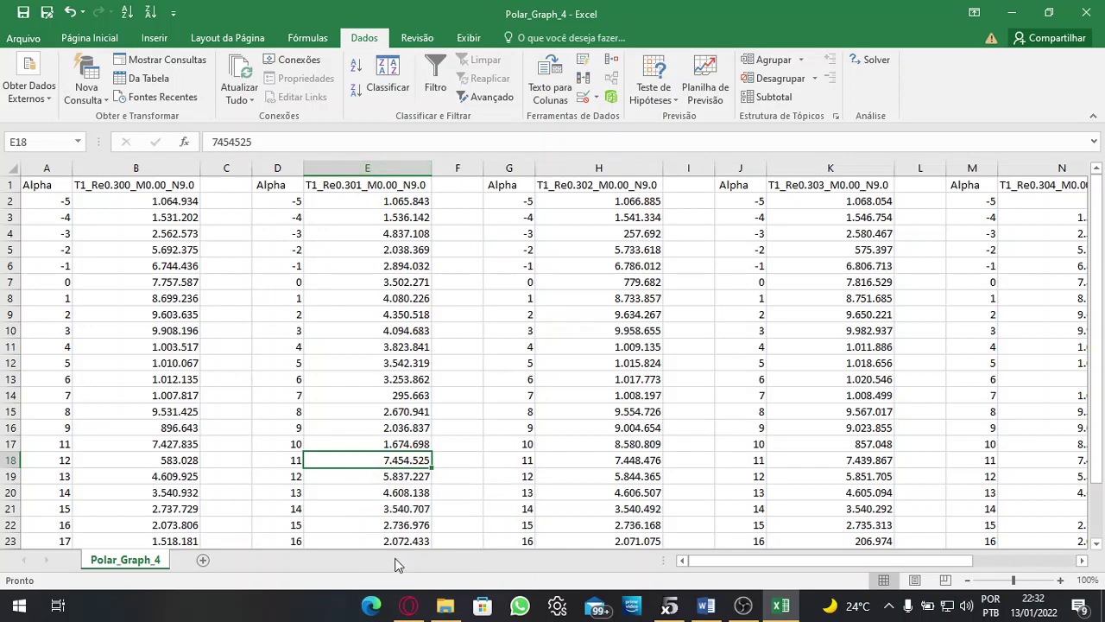
Step: Switch to the Opera browser and open the Projetos folder in Google Drive under the first alternative account listed
click(409, 605)
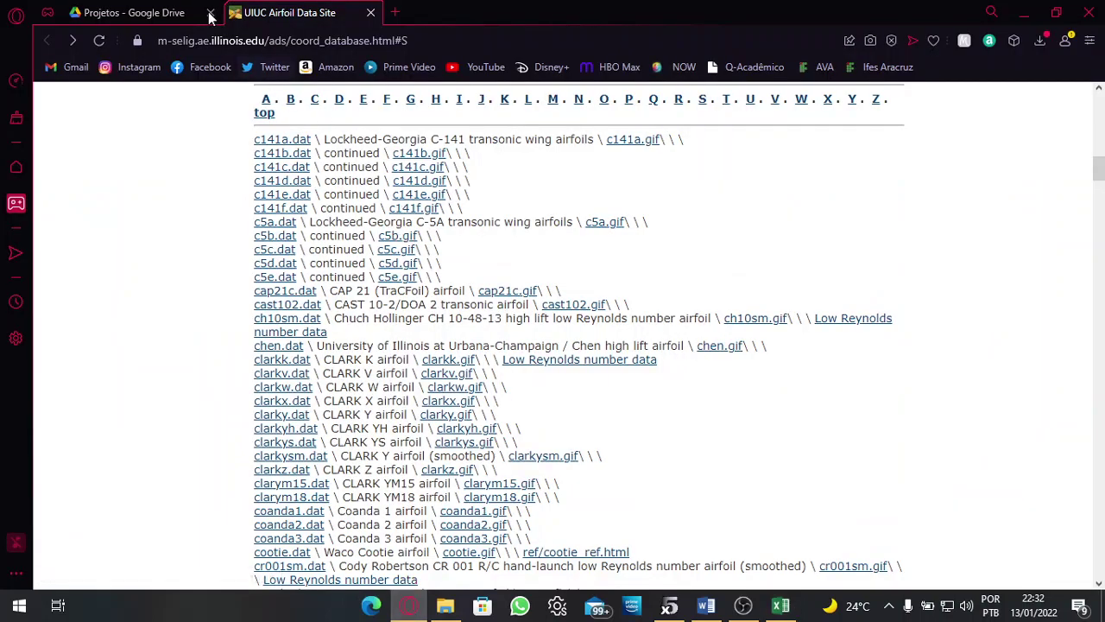
click(396, 12)
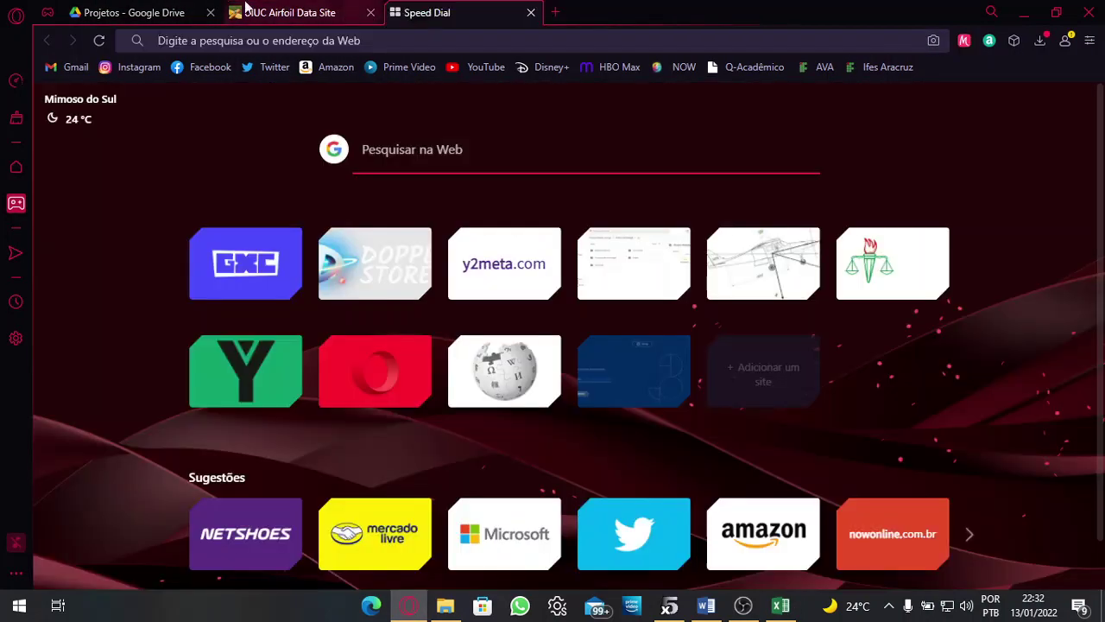
click(165, 10)
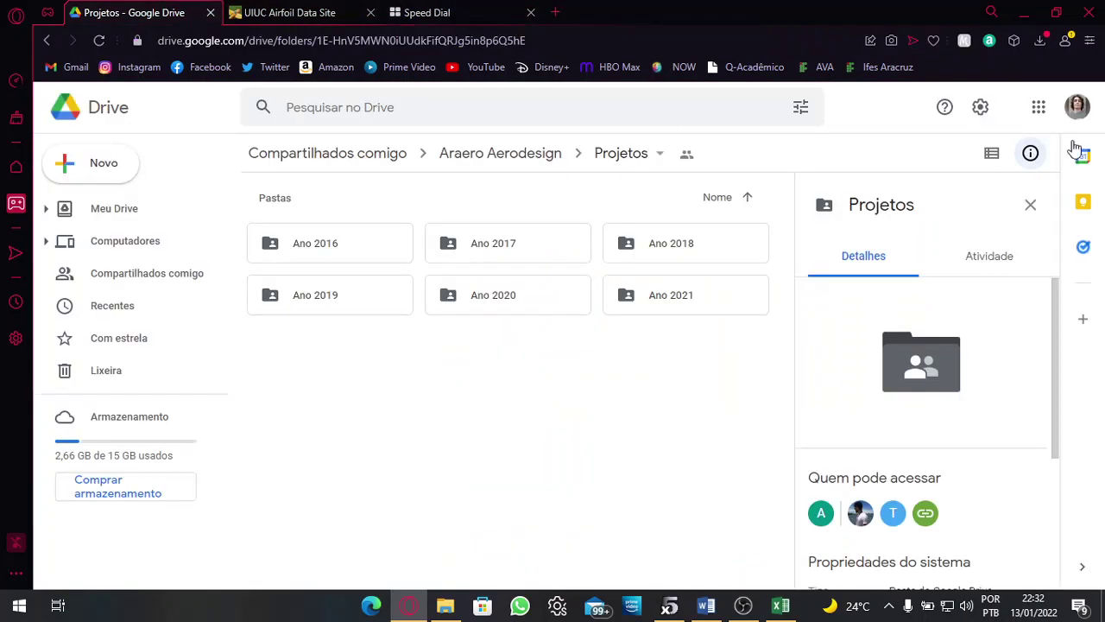
click(1075, 108)
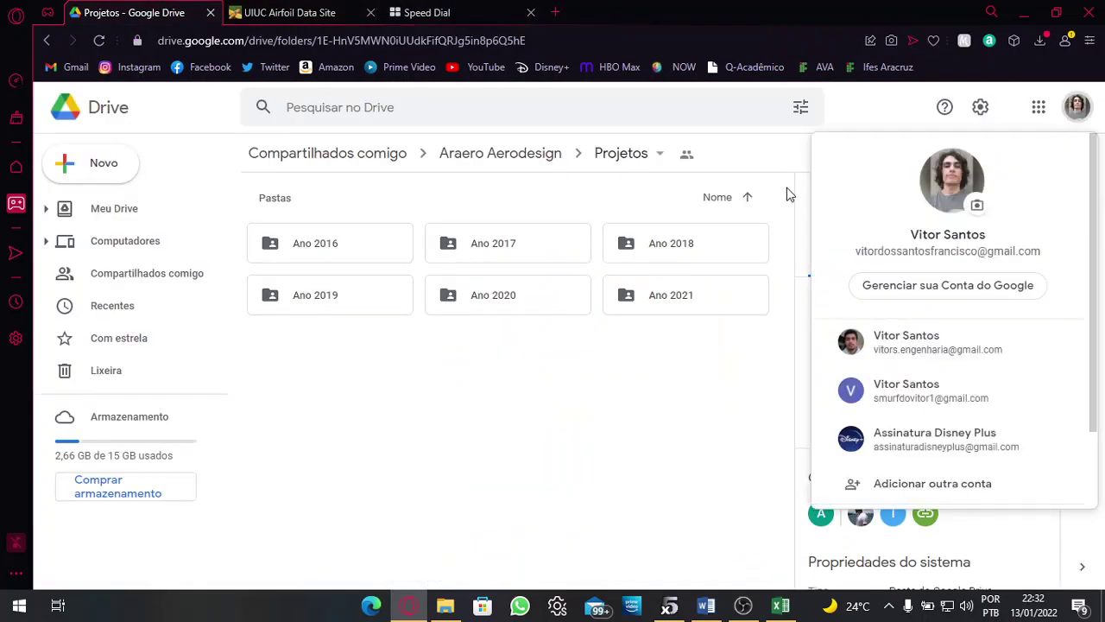
click(866, 342)
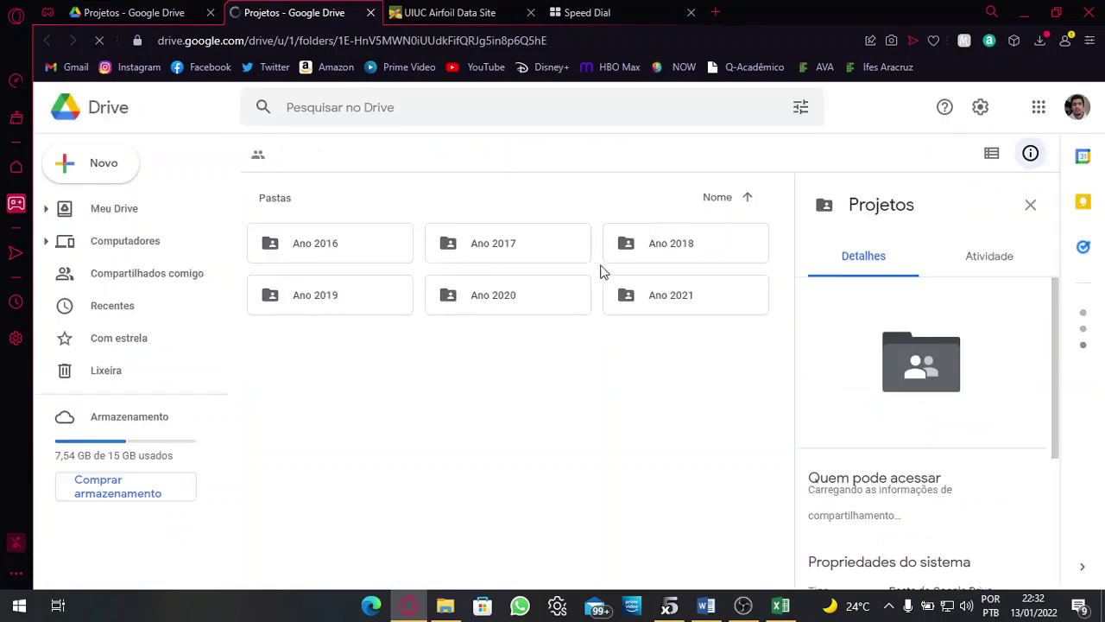
Step: Among the Drive computers, open Samsung X-23 2021 and go through IFES and Araero to the Aulas Aerodinâmica folder
click(116, 247)
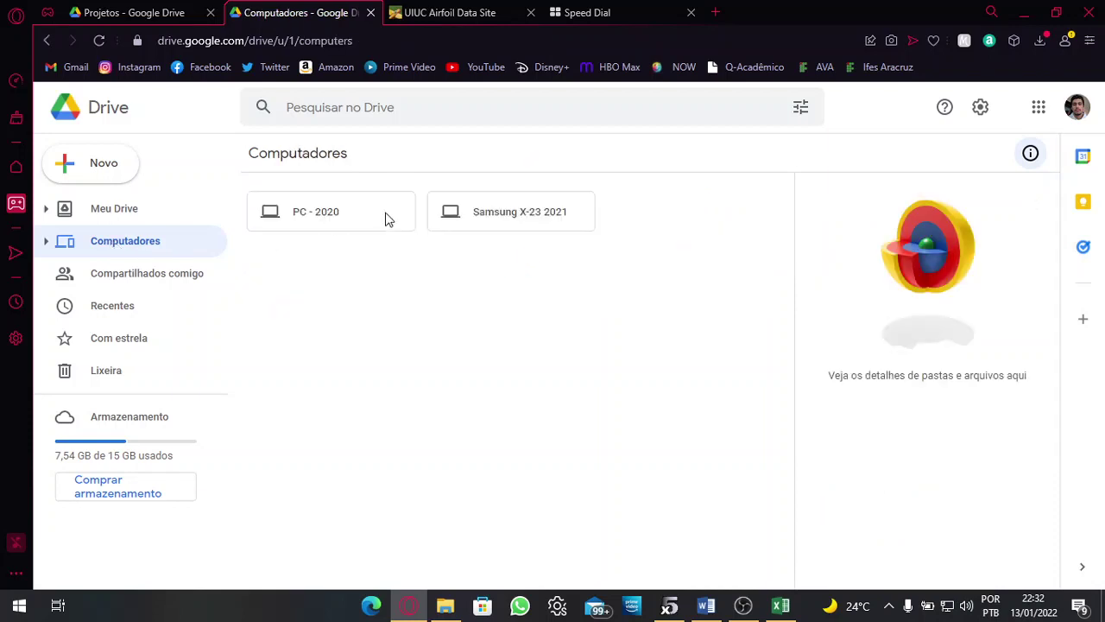
double_click(483, 214)
click(315, 251)
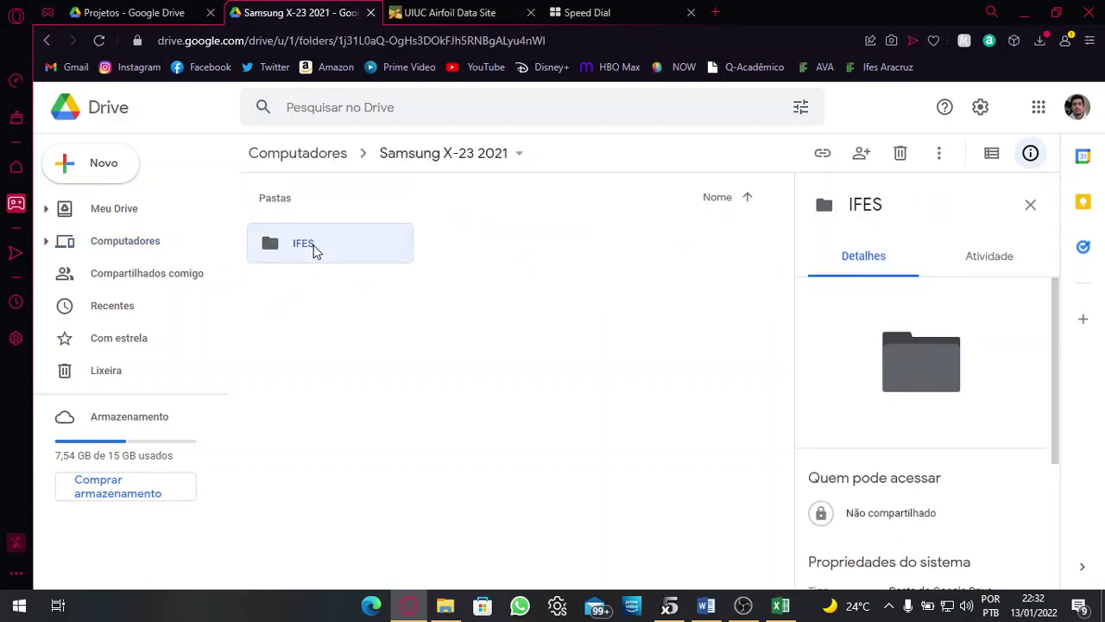
double_click(315, 248)
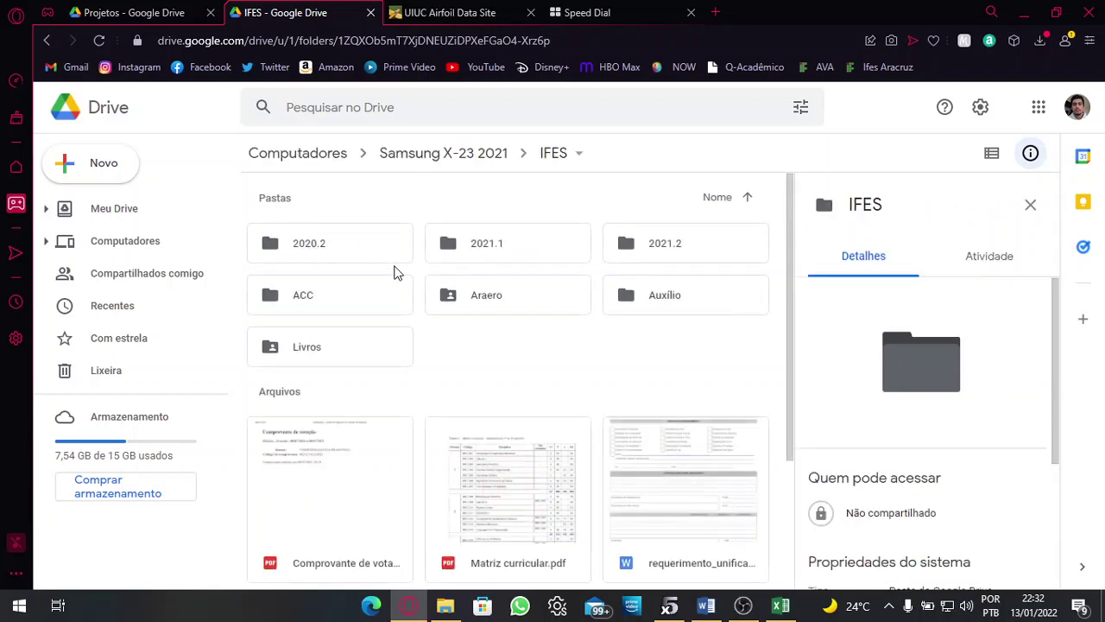
double_click(527, 296)
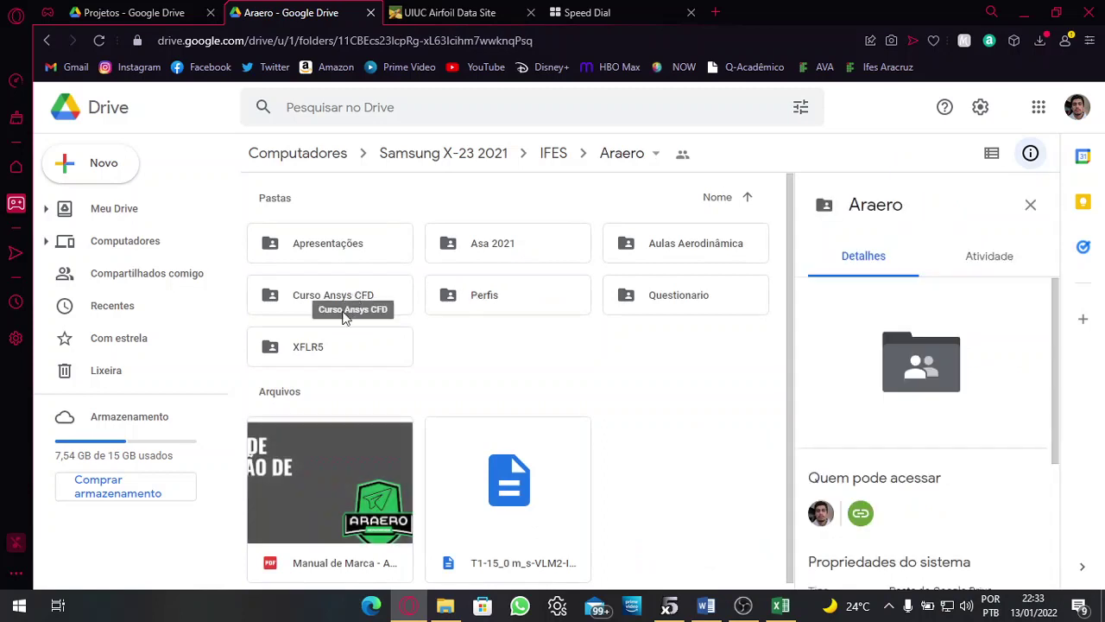
double_click(649, 245)
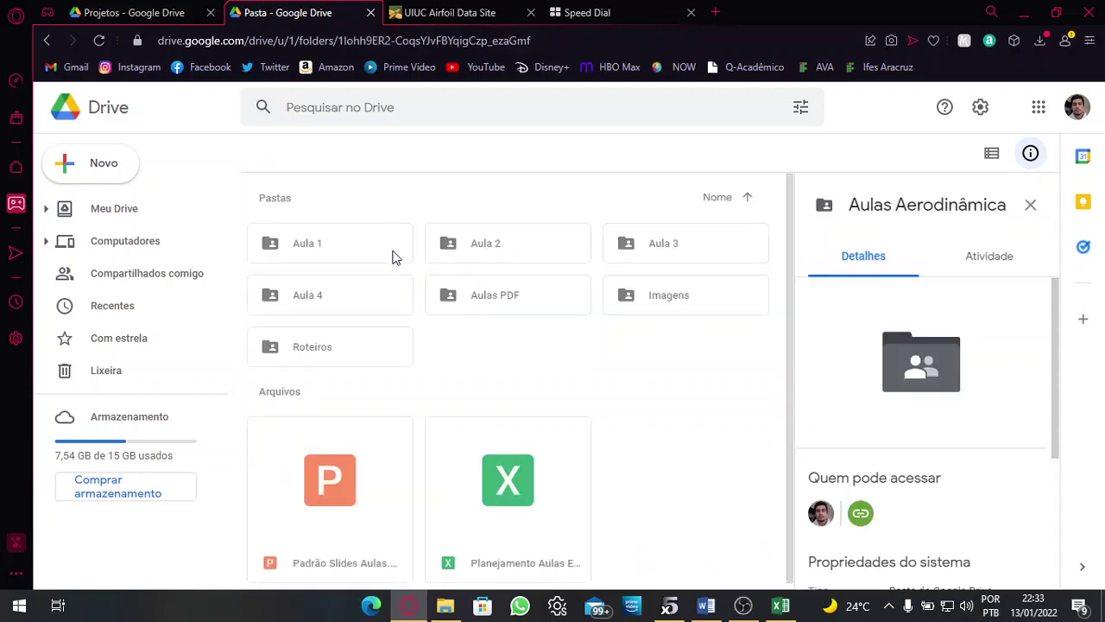
Step: Open the Graficos folder within Aula 4 and preview the Polar_Graph_4.csv file
double_click(380, 302)
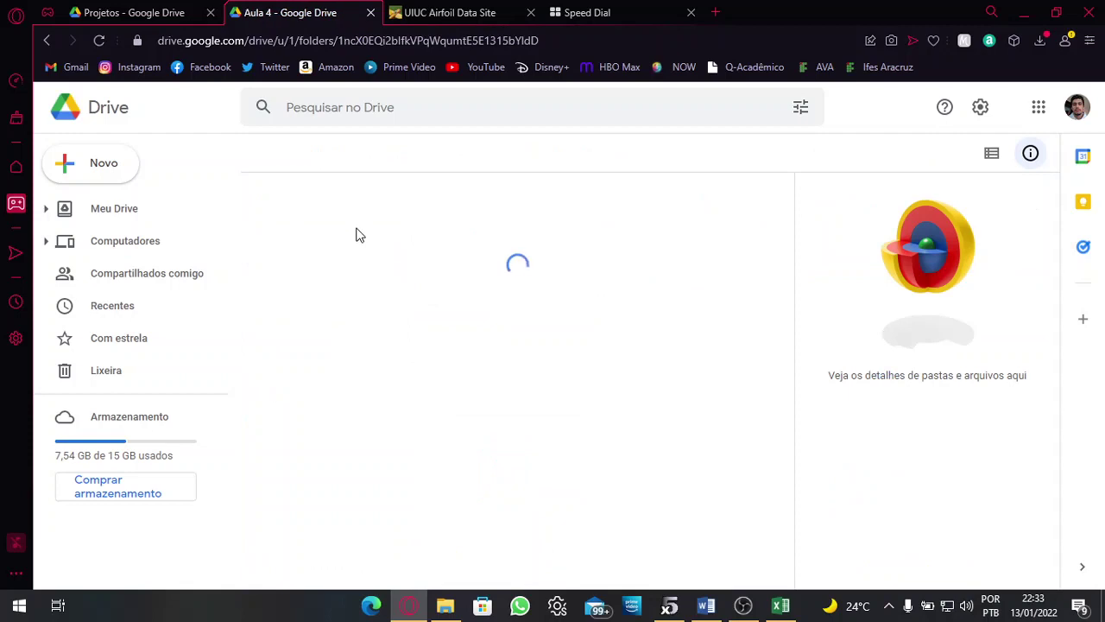
double_click(334, 236)
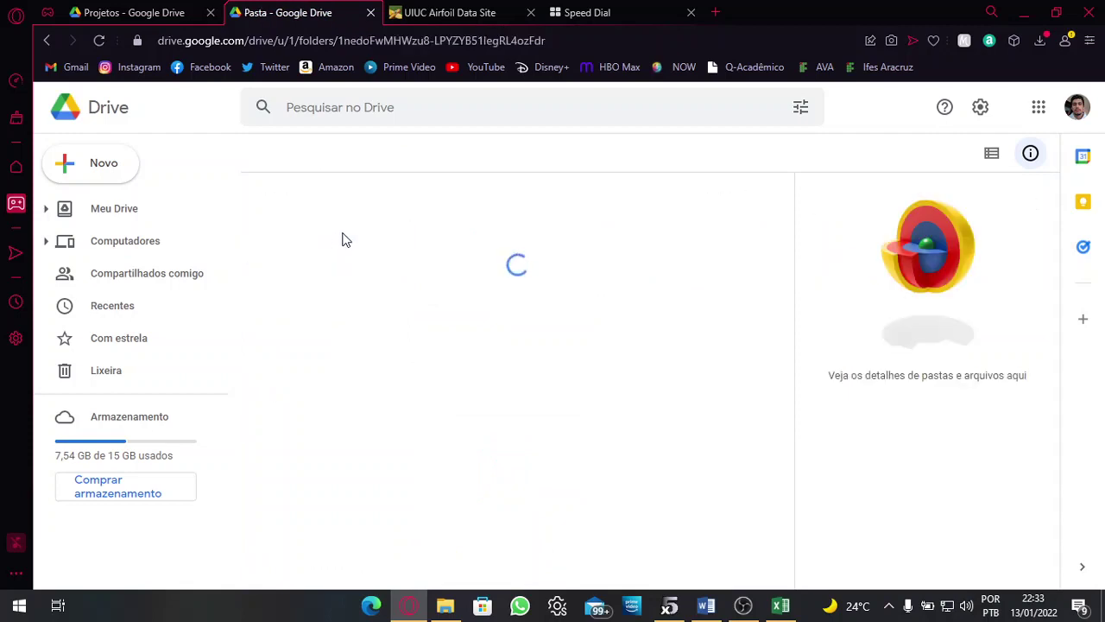
double_click(338, 237)
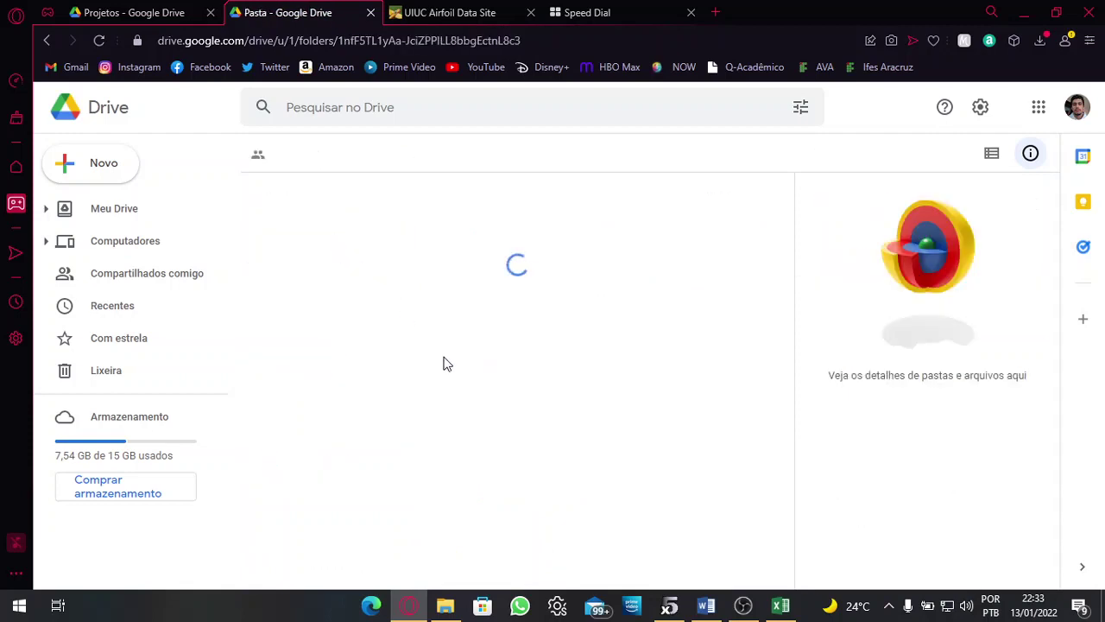
double_click(472, 313)
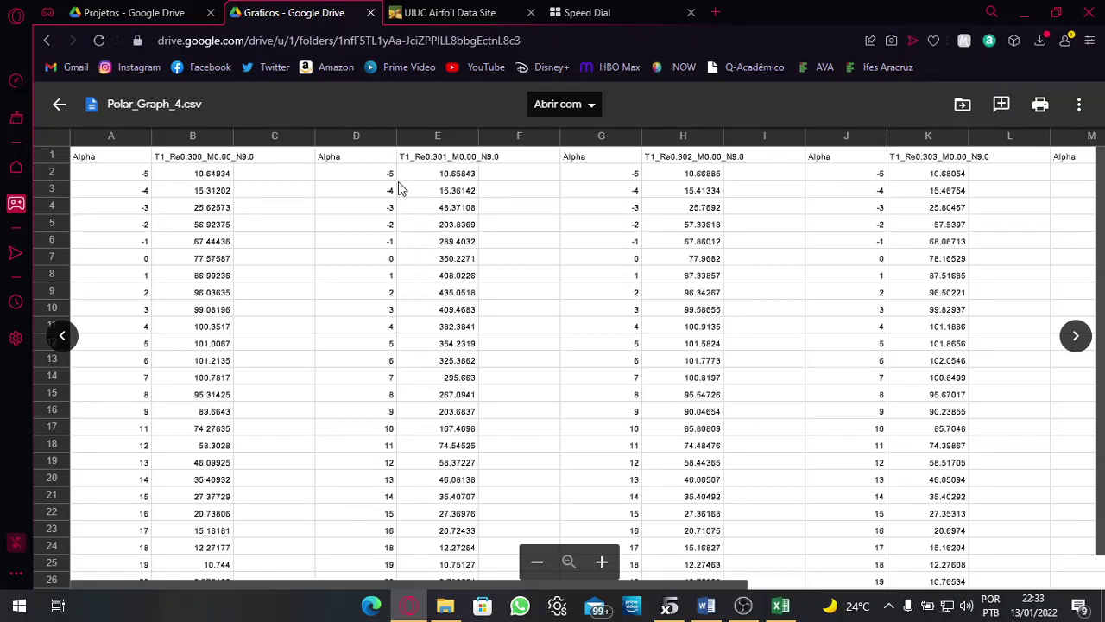
Step: Compare the decimal values in the Drive preview of Polar_Graph_4.csv with the numbers in the Excel sheet
scroll(455, 384, down, 1)
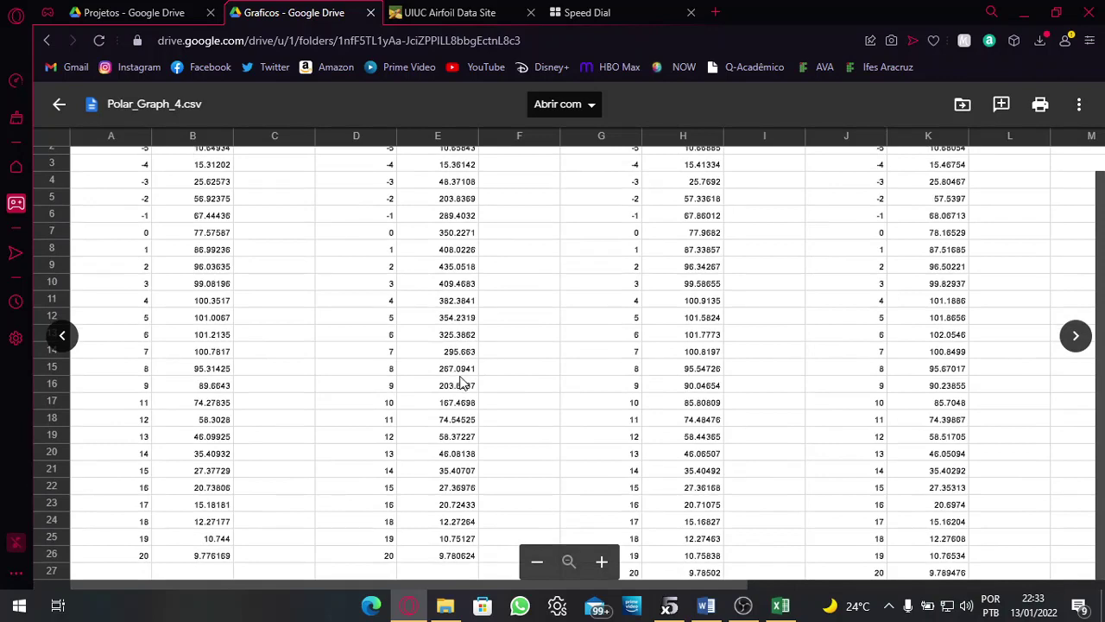
click(778, 607)
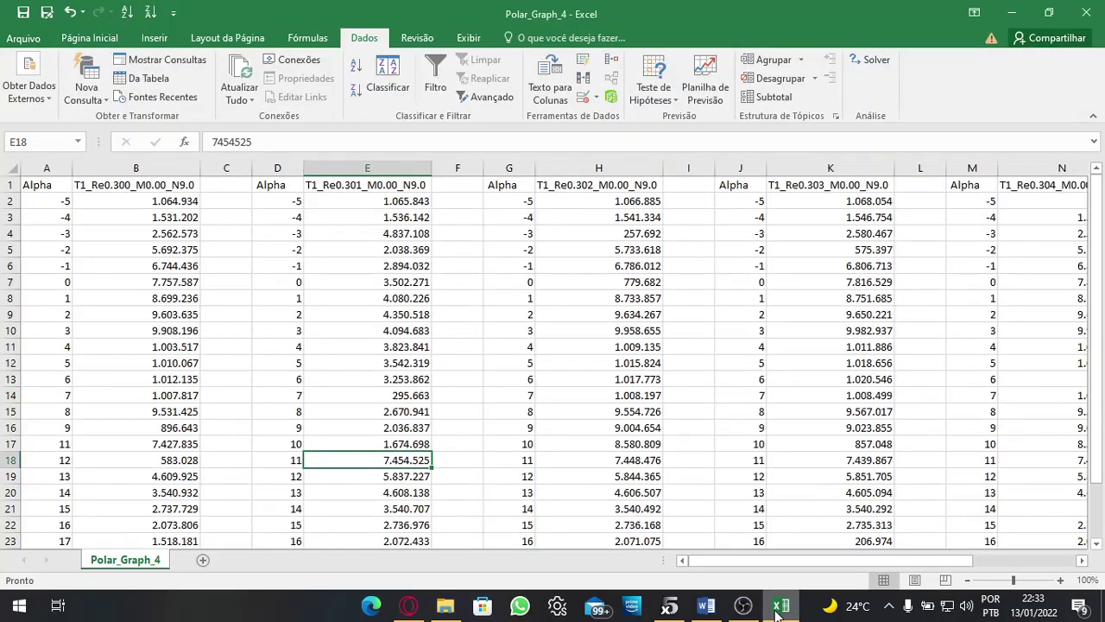
click(779, 607)
scroll(448, 380, up, 1)
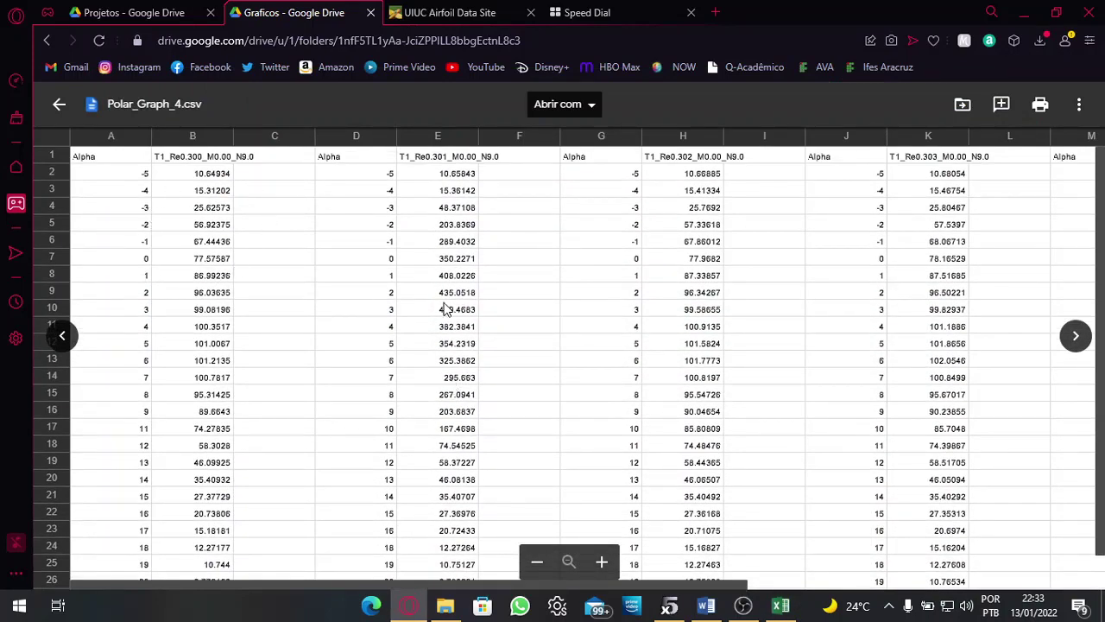
mouse_move(654, 585)
mouse_down()
mouse_move(1005, 577)
mouse_move(674, 581)
mouse_up()
scroll(425, 412, down, 1)
scroll(425, 411, up, 1)
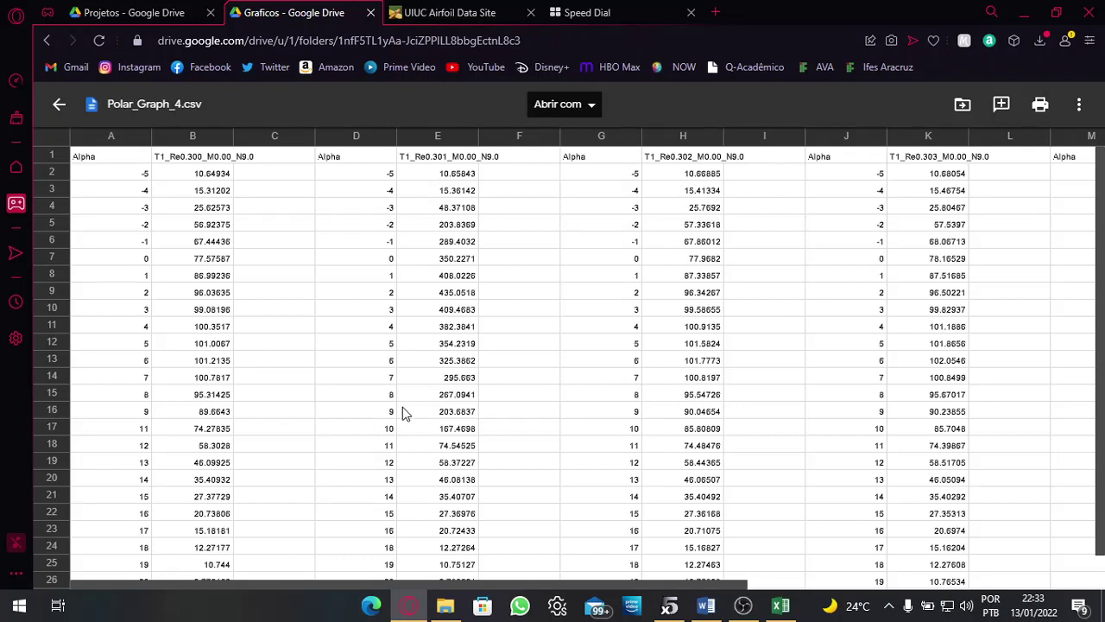
Step: Compare the Cl/Cd values of the Re0.301 polar in column E with those of the Re0.302 polar in H7:H12 by highlighting them
drag(399, 170, 458, 445)
drag(687, 259, 708, 343)
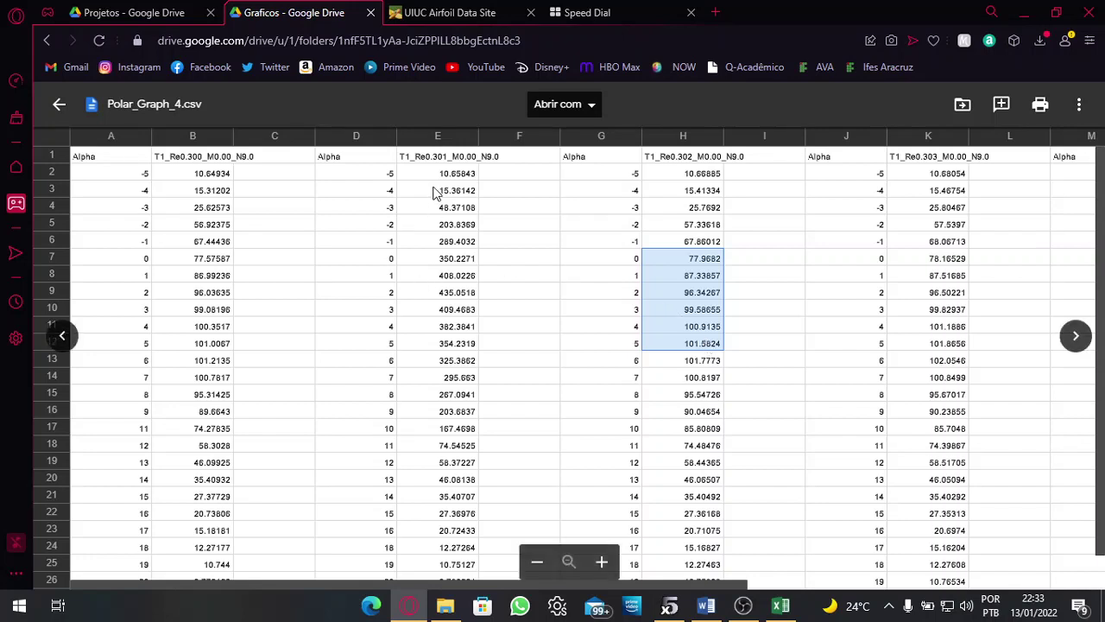
drag(447, 172, 459, 364)
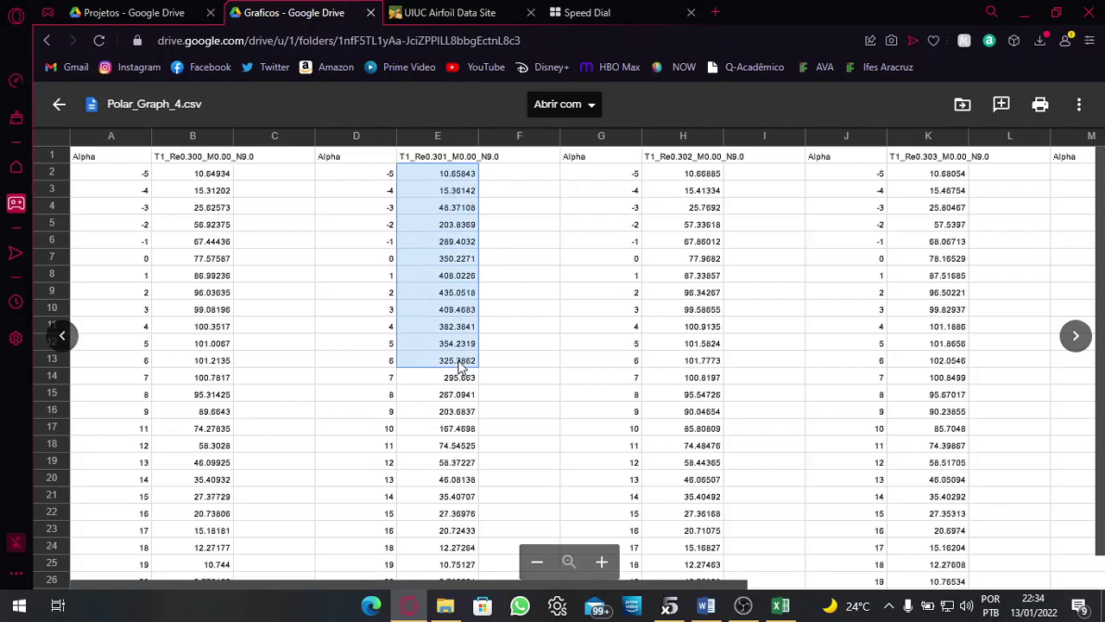